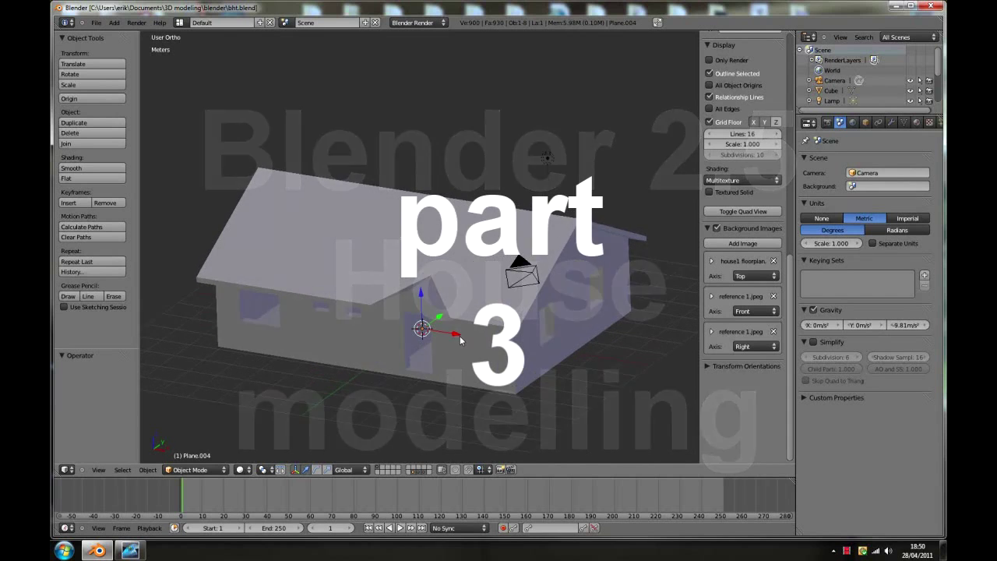
# - Orbit and zoom around the house and close the side properties panel for more room
pyautogui.moveTo(326, 340); pyautogui.dragTo(327, 298, button='middle')
pyautogui.moveTo(524, 342); pyautogui.dragTo(369, 329, button='middle')
pyautogui.moveTo(516, 334); pyautogui.dragTo(415, 362, button='middle')
pyautogui.scroll(1, 342, 358)
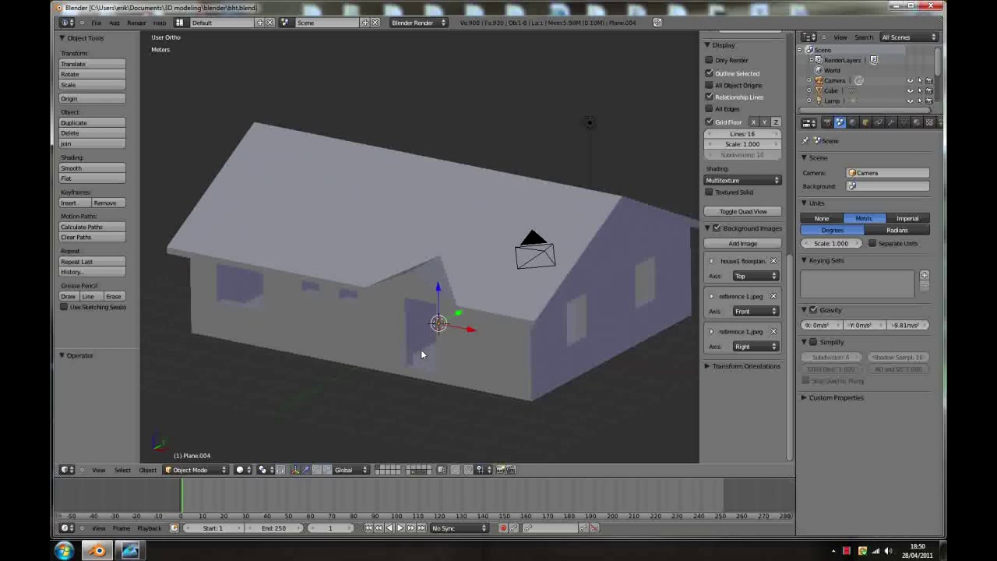
pyautogui.press('n')
pyautogui.scroll(-1, 537, 318)
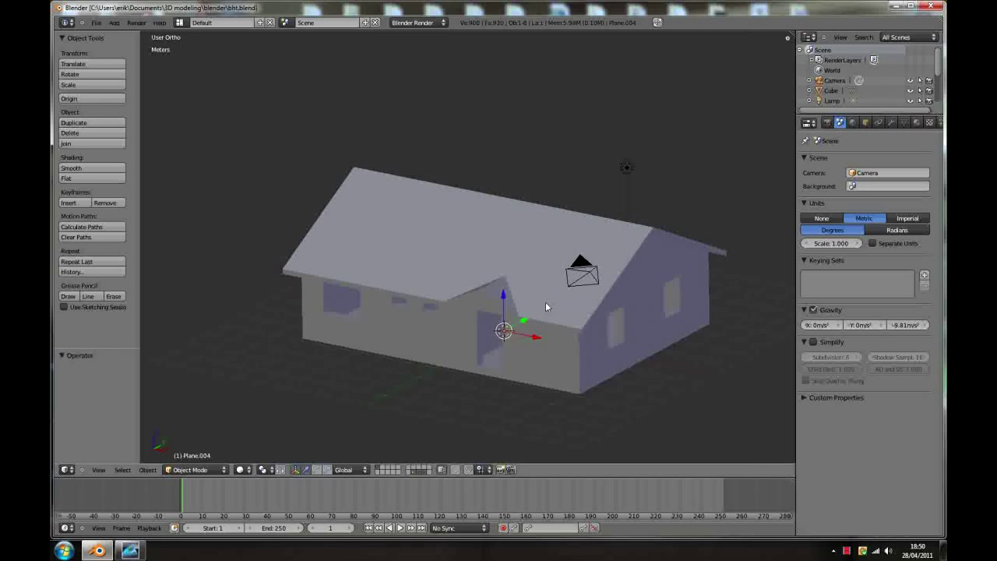
pyautogui.scroll(1, 642, 309)
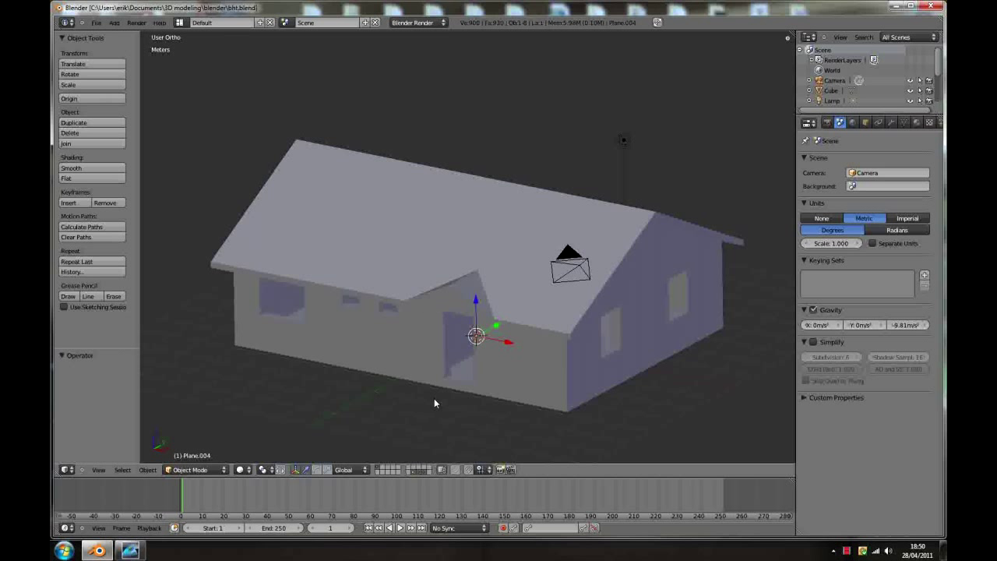
# - Hide the roof, select the walls object and show its material settings
pyautogui.press('h')
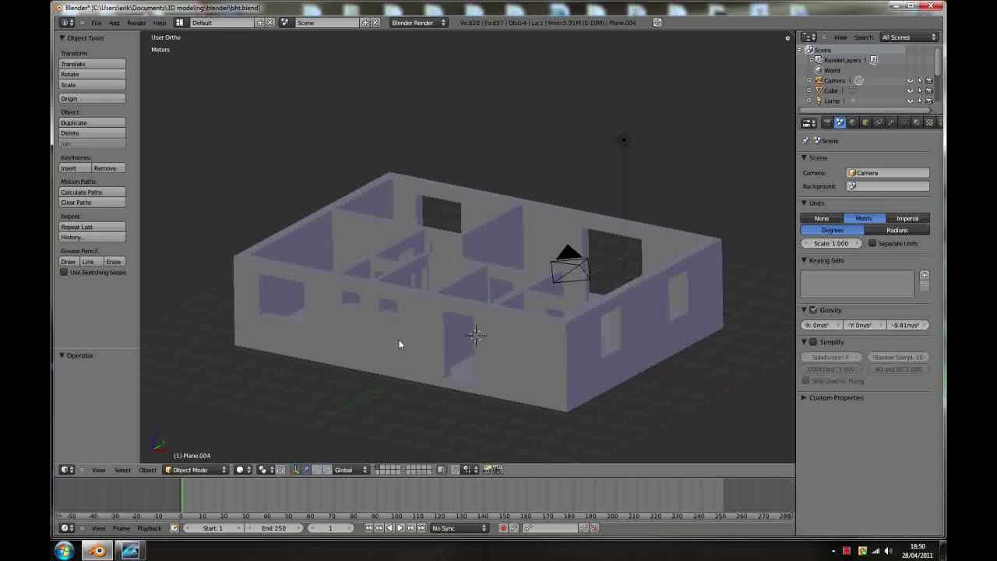
pyautogui.moveTo(350, 325)
pyautogui.mouseDown(button='middle')
pyautogui.moveTo(343, 341)
pyautogui.moveTo(329, 334)
pyautogui.moveTo(343, 336)
pyautogui.mouseUp(button='middle')
pyautogui.scroll(1, 475, 365)
pyautogui.rightClick(467, 372)
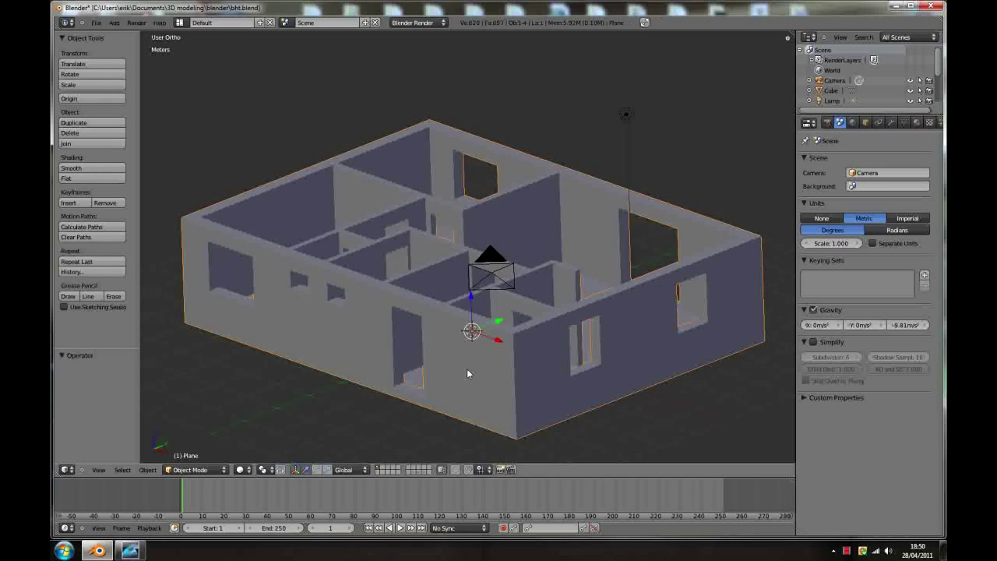
pyautogui.click(916, 123)
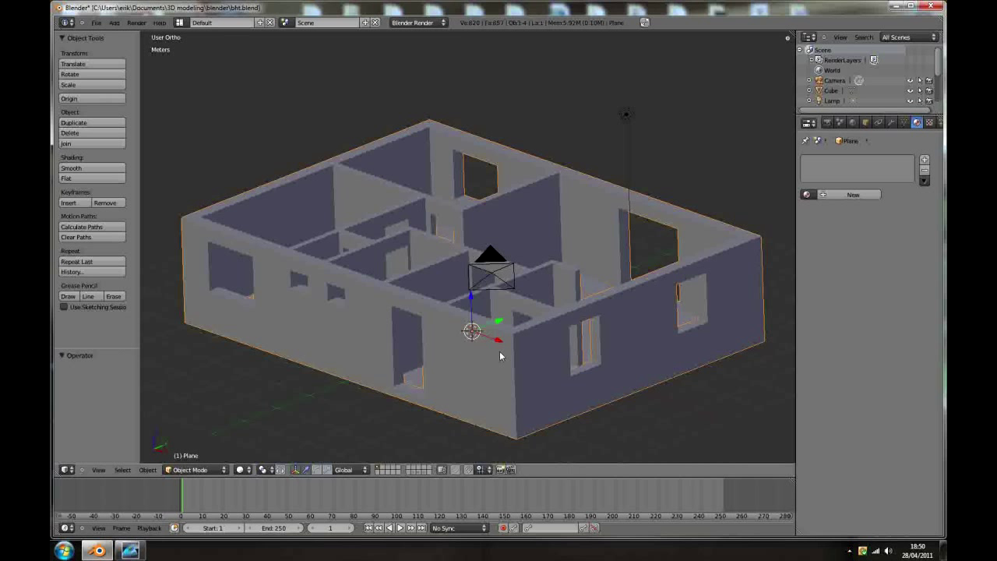
# - Edit the walls mesh in face-select mode, wireframe, from a centred straight front view
pyautogui.press('Tab')
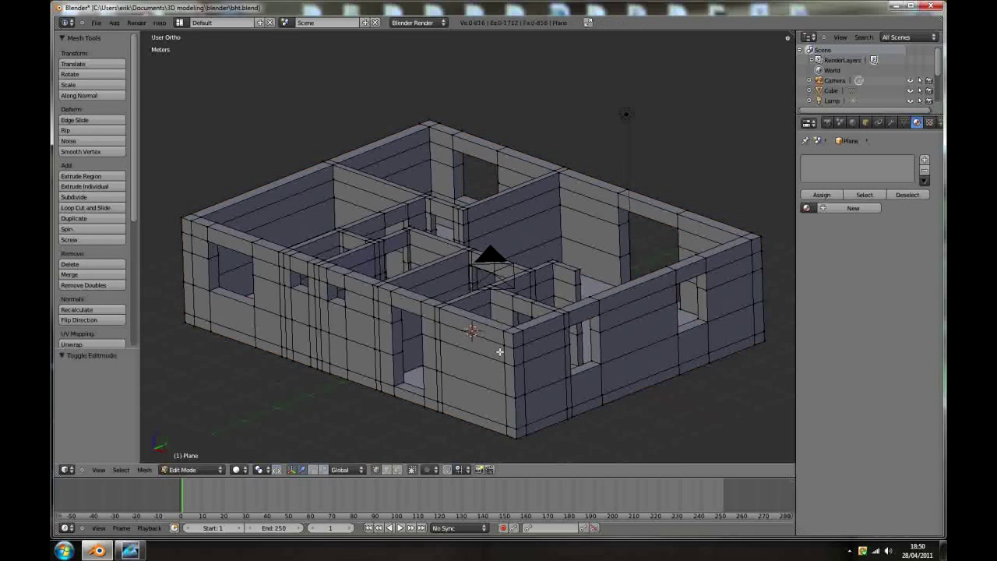
pyautogui.click(397, 470)
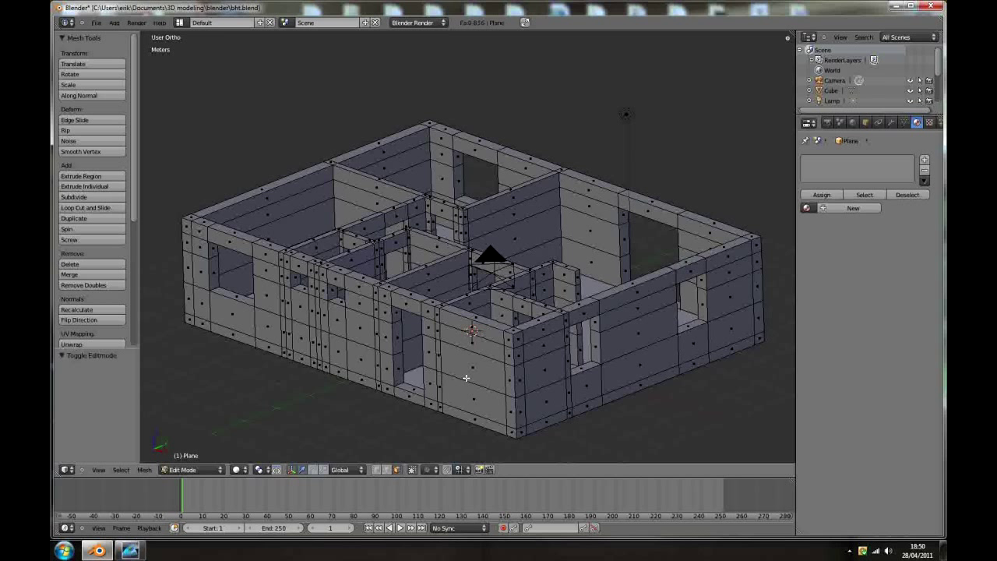
pyautogui.press('z')
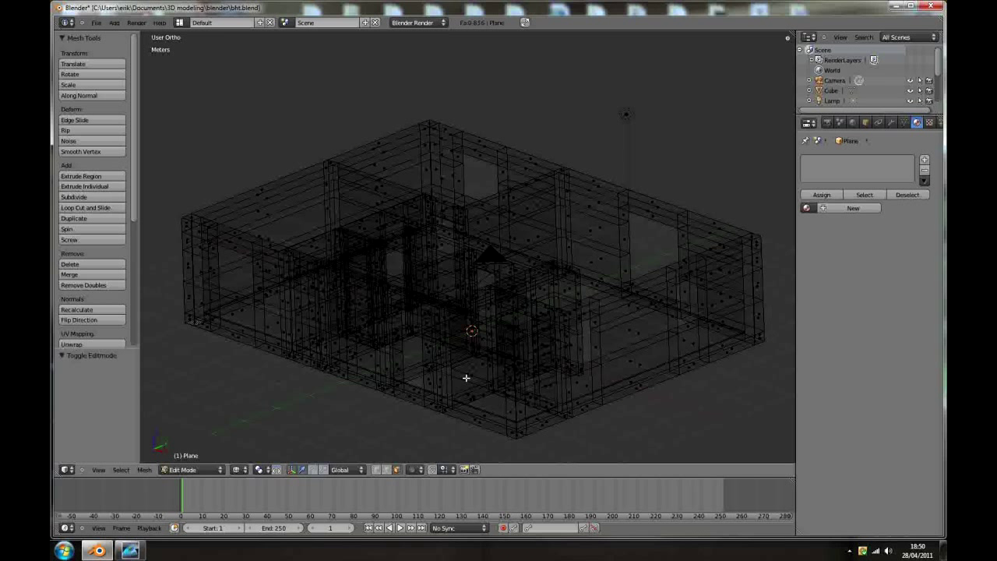
pyautogui.press('KP_1')
pyautogui.scroll(-6, 472, 364)
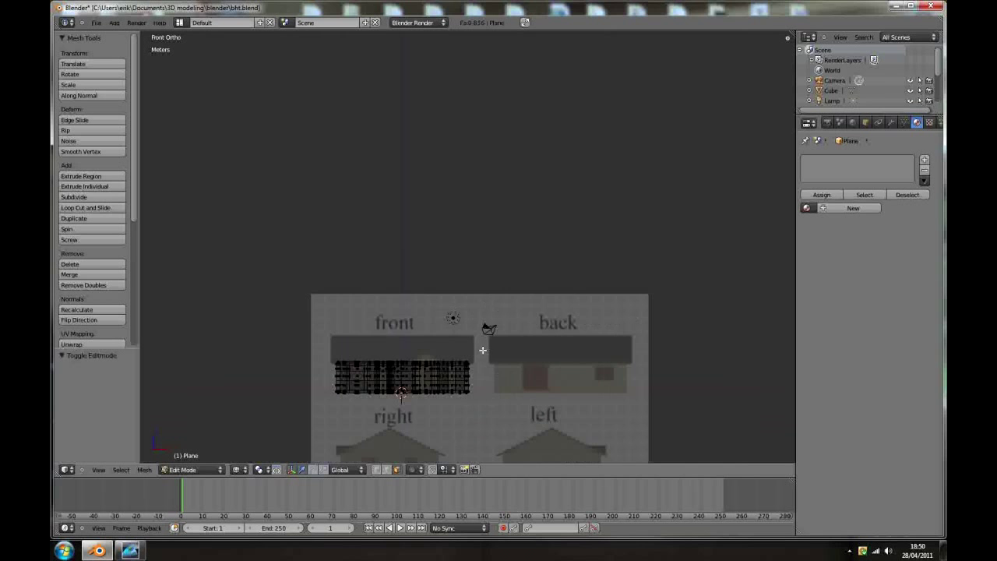
pyautogui.scroll(6, 498, 381)
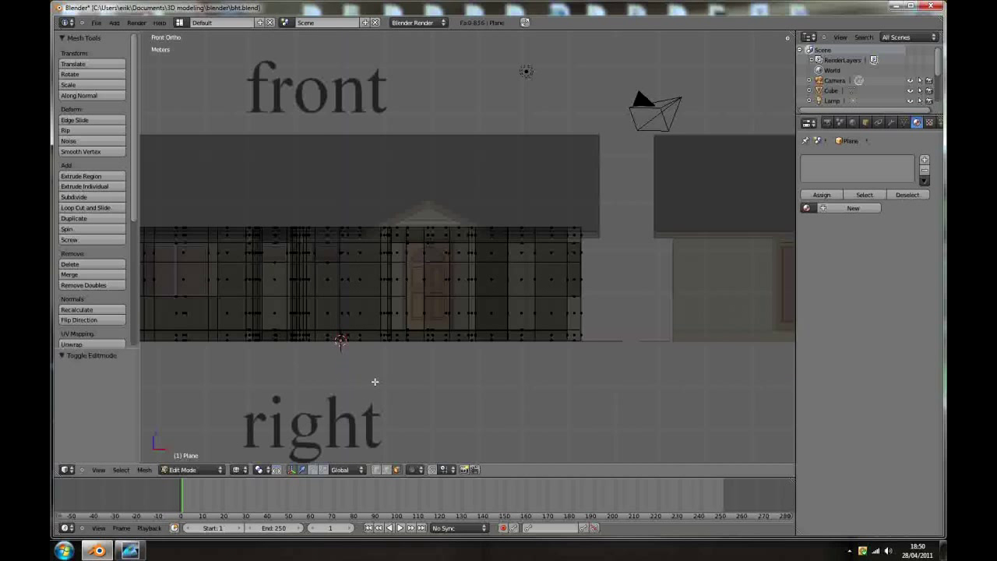
pyautogui.keyDown('shift'); pyautogui.moveTo(376, 382); pyautogui.dragTo(471, 387, button='middle'); pyautogui.keyUp('shift')
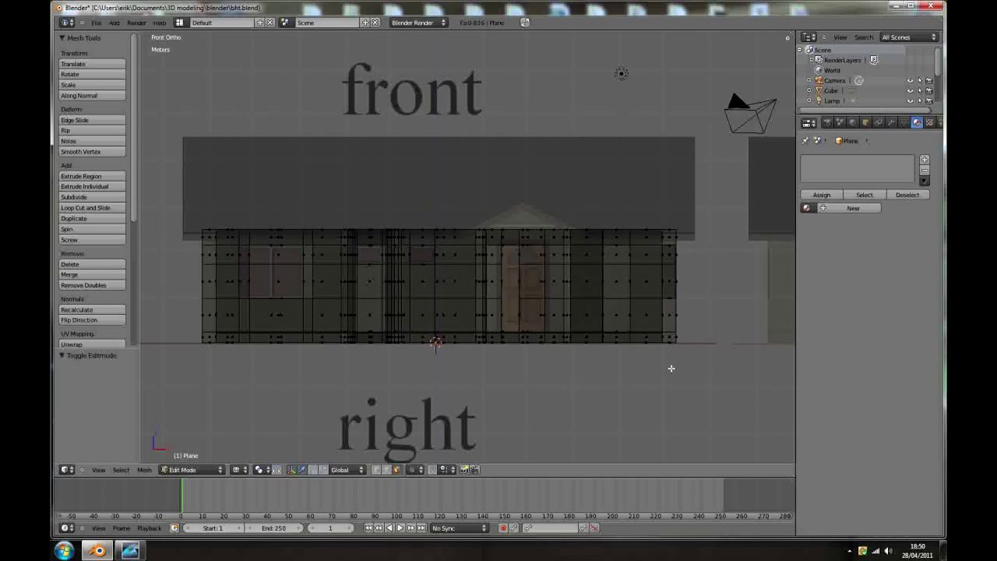
pyautogui.scroll(5, 695, 306)
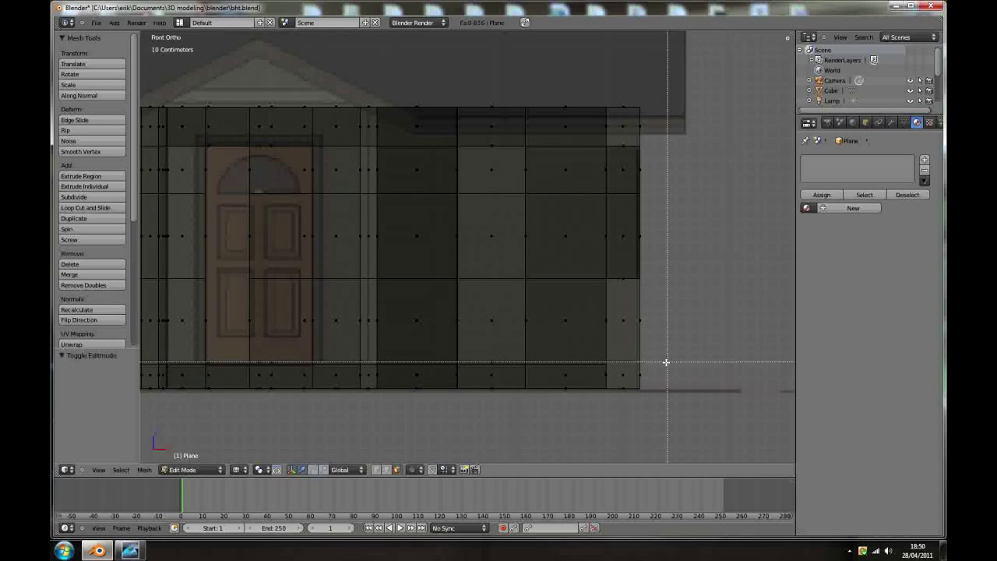
# - Box-select the front wall's right-end and left-end column faces
pyautogui.moveTo(655, 356); pyautogui.dragTo(635, 93)
pyautogui.scroll(-5, 694, 319)
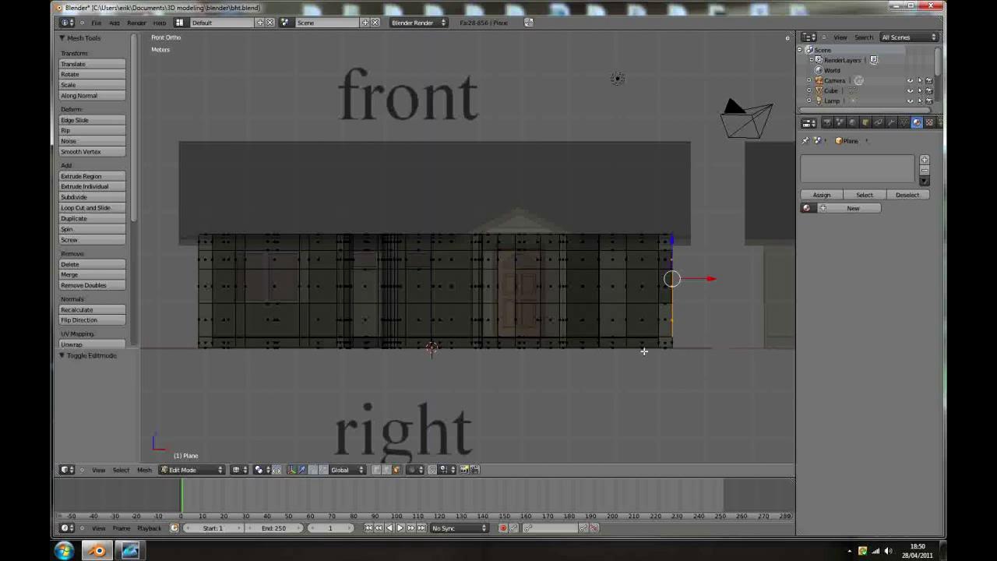
pyautogui.scroll(2, 144, 330)
pyautogui.scroll(2, 167, 329)
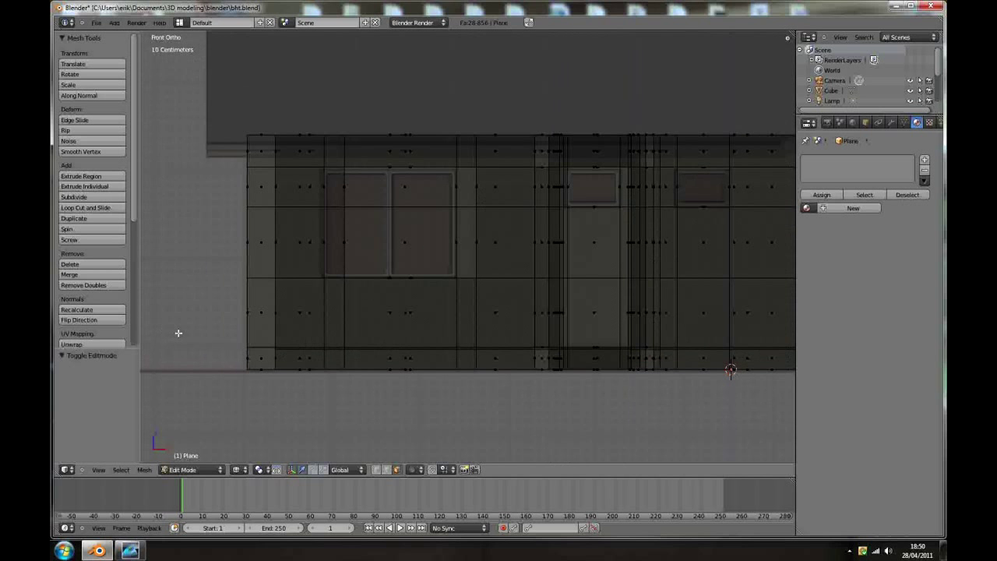
pyautogui.press('b')
pyautogui.moveTo(226, 340); pyautogui.dragTo(251, 125)
pyautogui.scroll(-3, 295, 311)
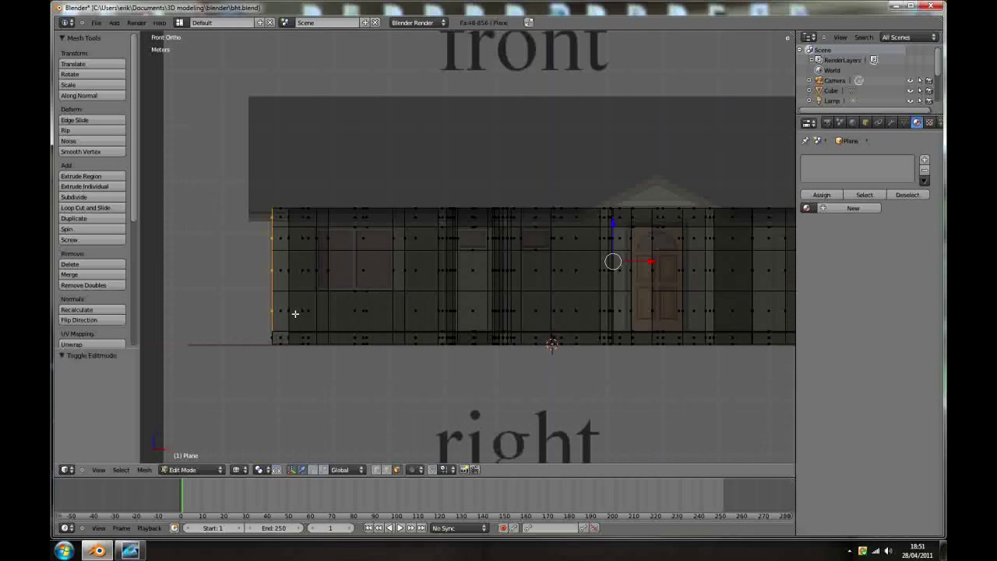
# - From the right side view, add the side wall's right and left edge faces to the selection
pyautogui.press('KP_3')
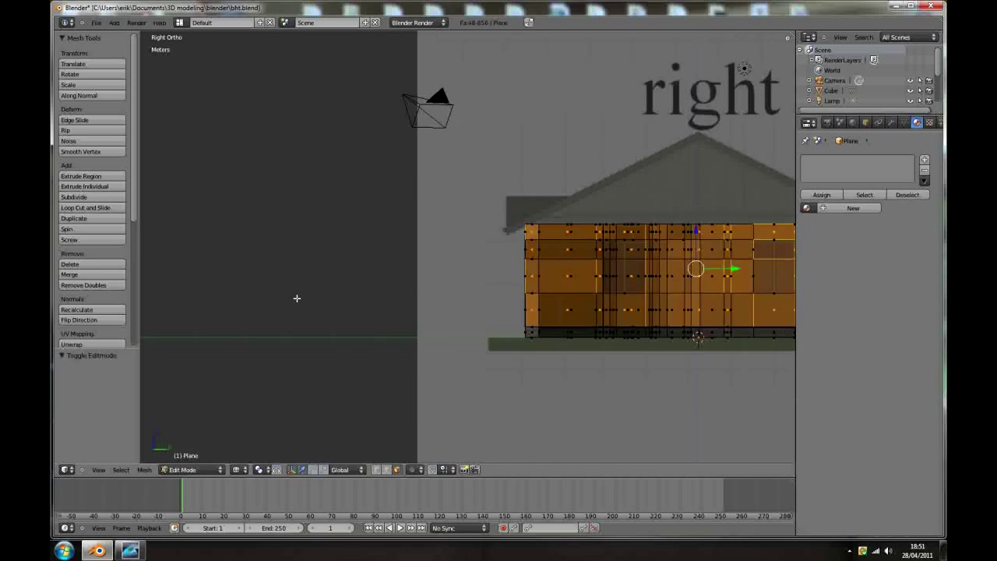
pyautogui.scroll(4, 714, 337)
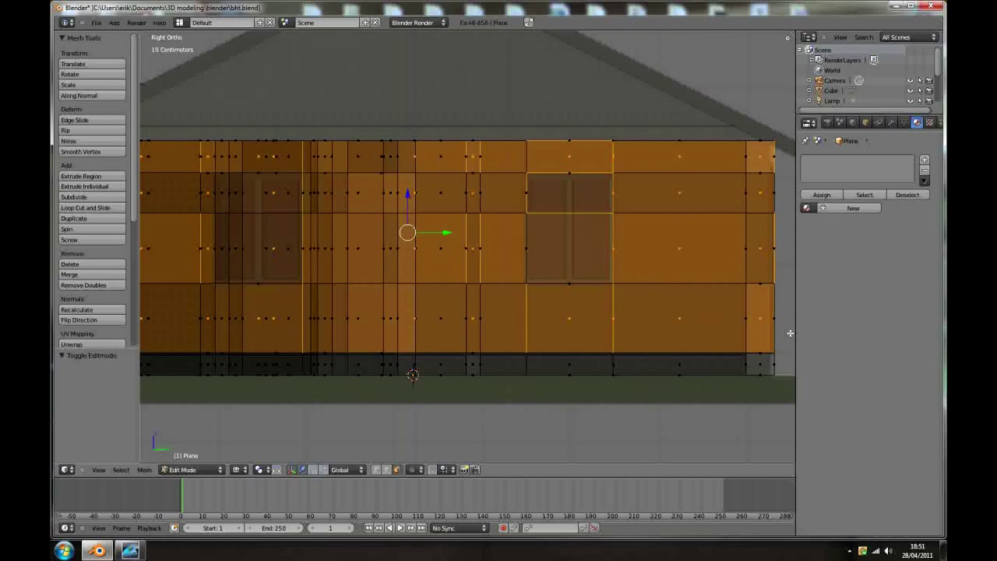
pyautogui.press('b')
pyautogui.moveTo(790, 334); pyautogui.dragTo(760, 118)
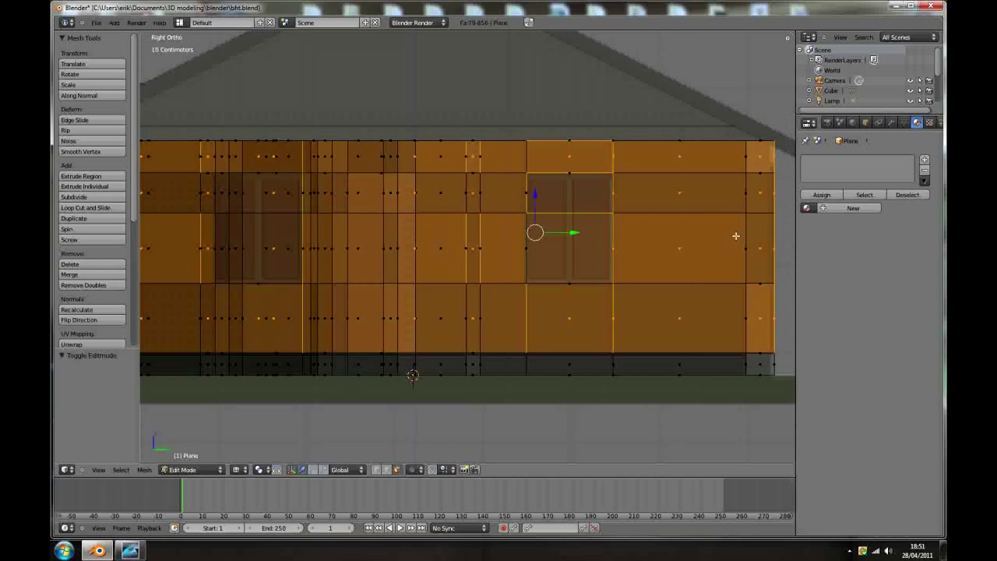
pyautogui.scroll(-4, 716, 306)
pyautogui.scroll(2, 291, 300)
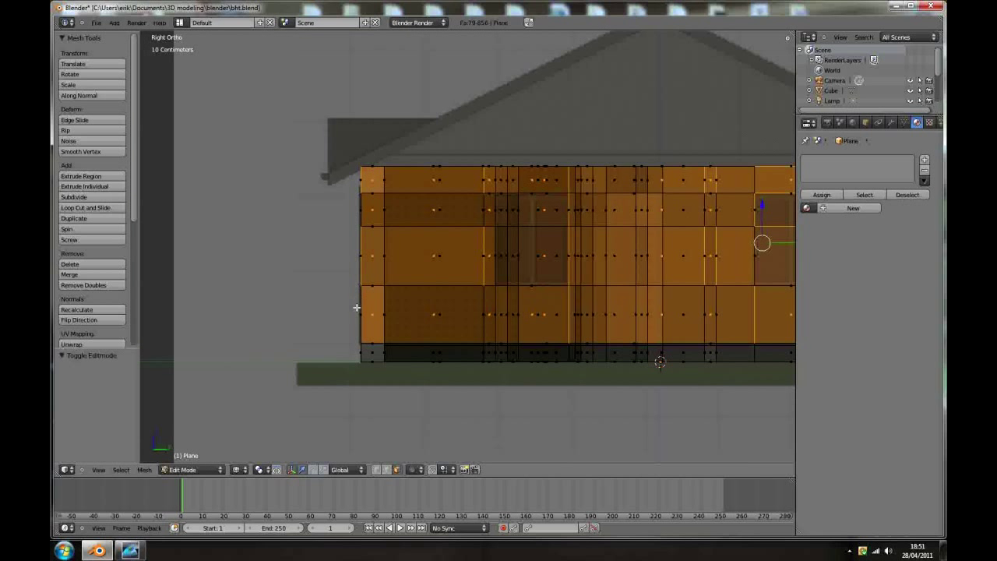
pyautogui.scroll(3, 356, 313)
pyautogui.press('b')
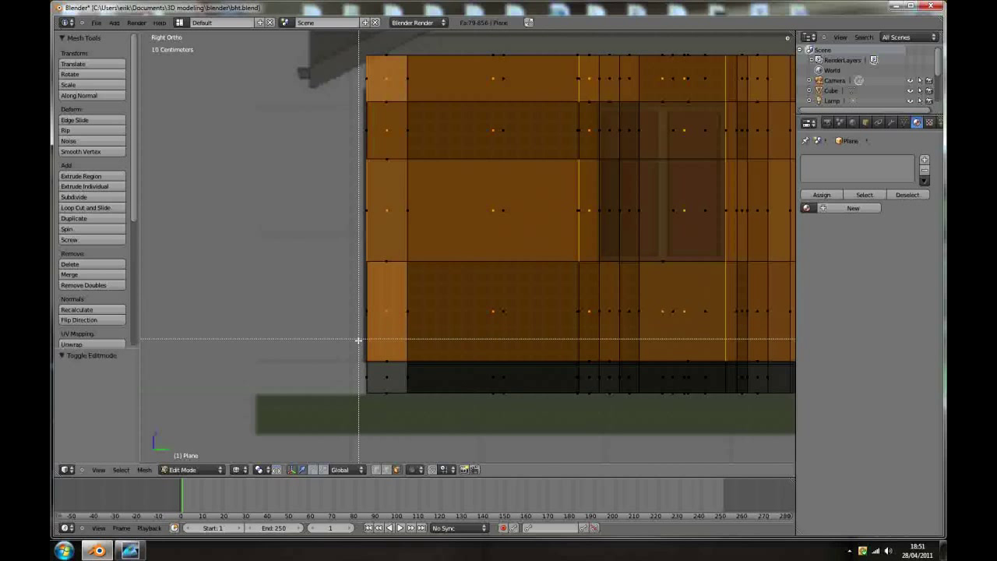
pyautogui.moveTo(354, 341); pyautogui.dragTo(350, 109)
pyautogui.scroll(-3, 304, 270)
pyautogui.scroll(-1, 306, 268)
pyautogui.moveTo(314, 285); pyautogui.dragTo(537, 266, button='middle')
pyautogui.scroll(-3, 537, 266)
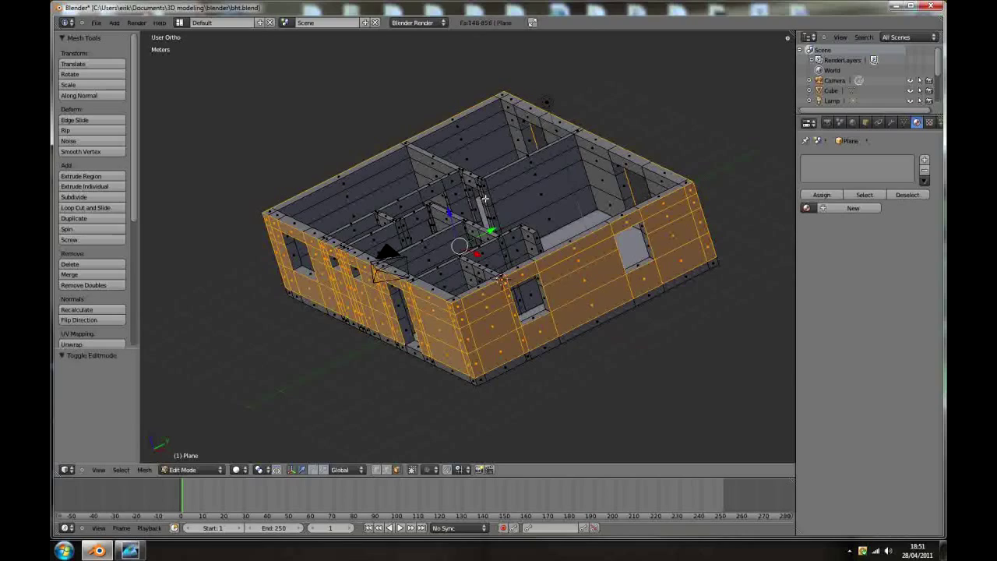
pyautogui.moveTo(491, 197); pyautogui.dragTo(670, 272, button='middle')
# - Add three more material slots to the walls object, giving four slots in total
pyautogui.moveTo(340, 284); pyautogui.dragTo(343, 295, button='middle')
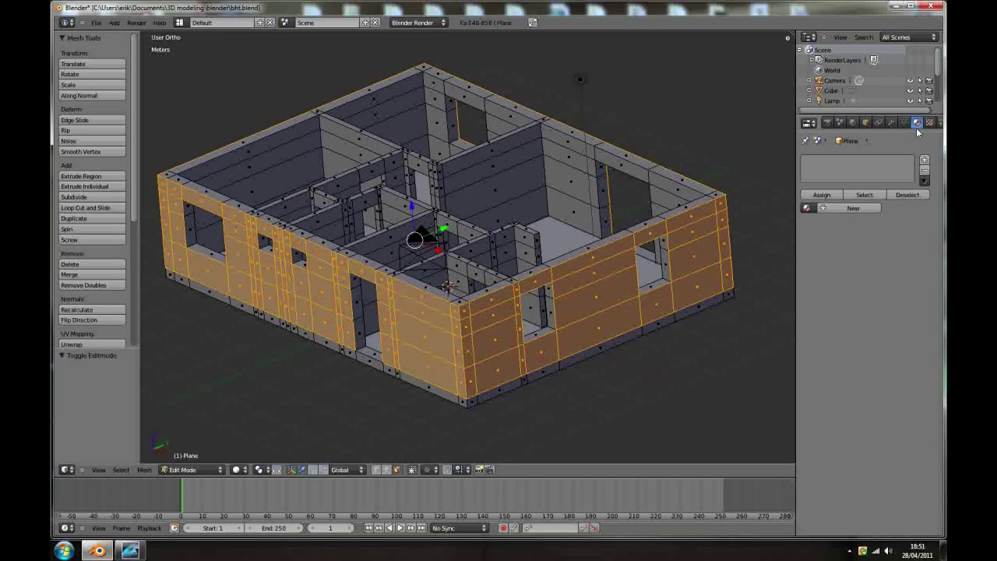
pyautogui.click(925, 161)
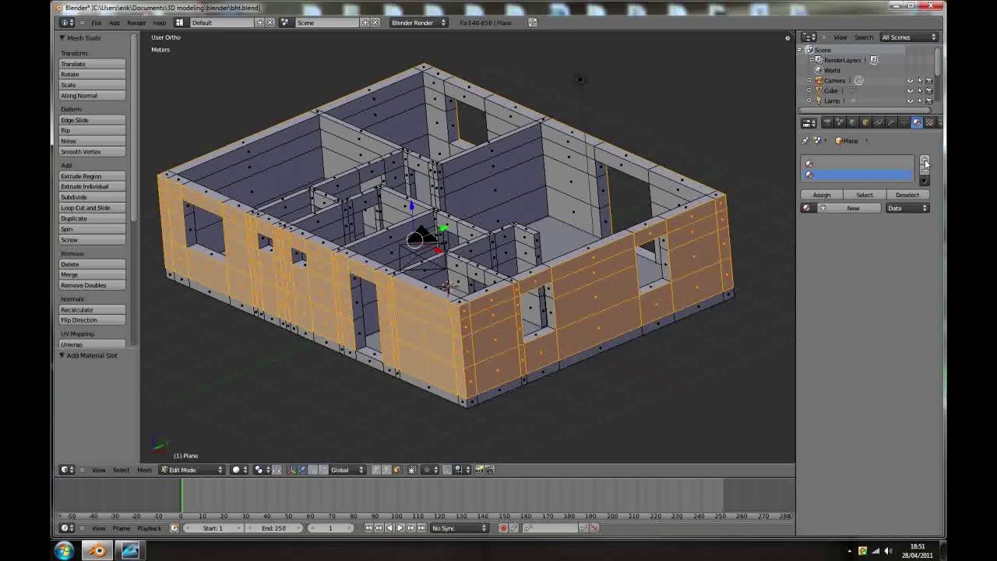
pyautogui.click(924, 160)
pyautogui.click(924, 160)
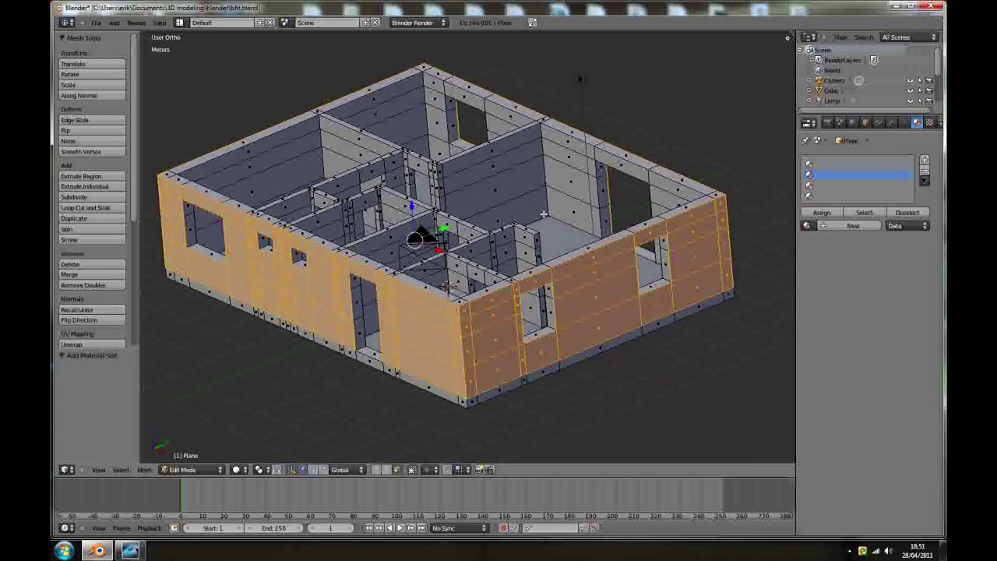
pyautogui.moveTo(596, 159); pyautogui.dragTo(606, 165, button='middle')
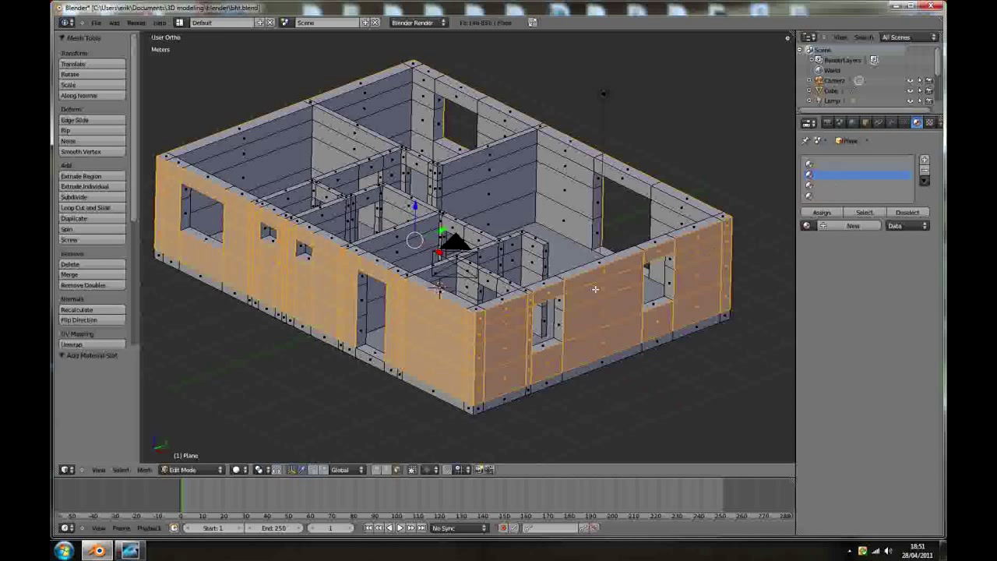
pyautogui.scroll(-1, 538, 268)
pyautogui.scroll(1, 375, 227)
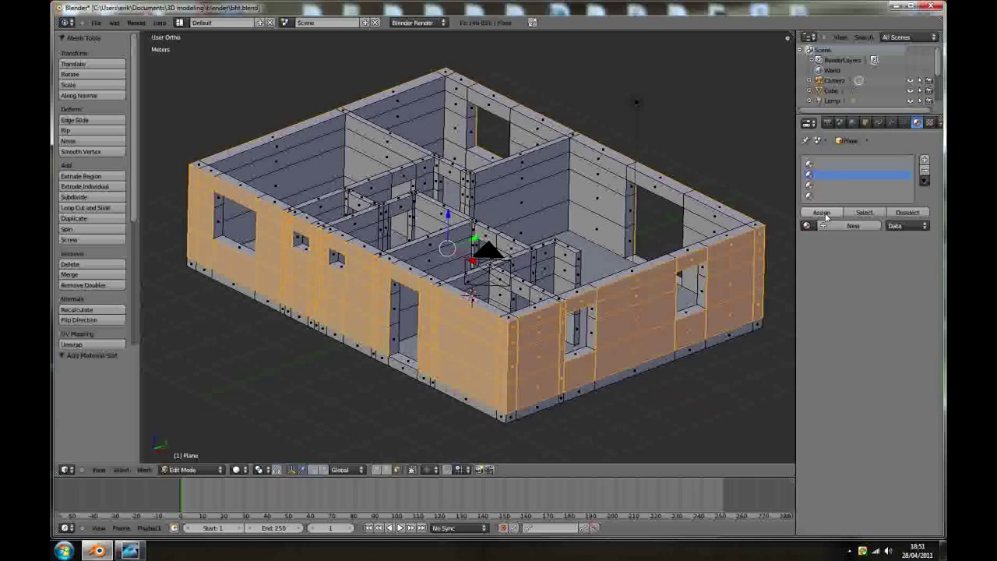
# - Assign the selected outer wall faces to a new material with a tan-brown diffuse colour
pyautogui.click(824, 211)
pyautogui.click(841, 227)
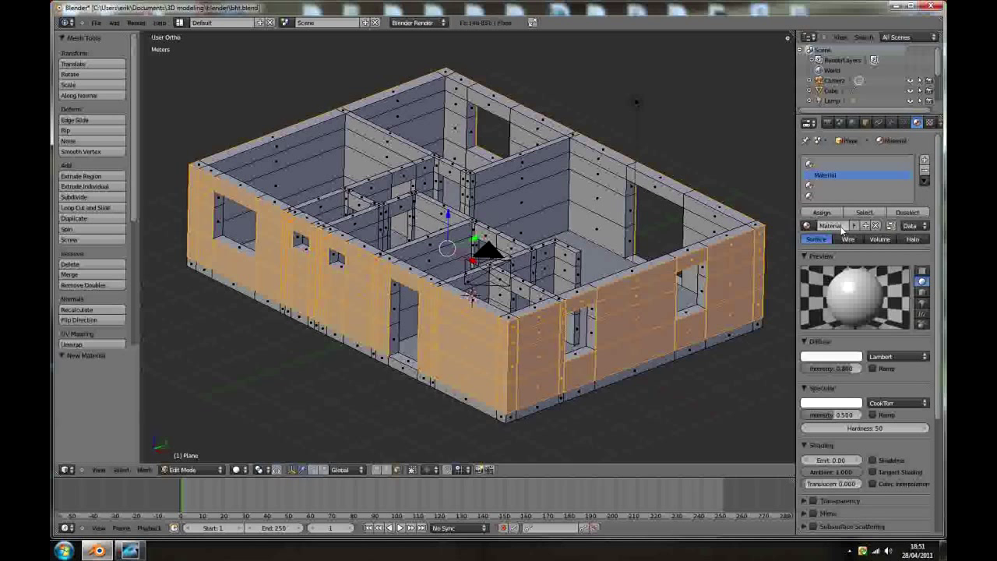
pyautogui.click(830, 357)
pyautogui.moveTo(799, 273); pyautogui.dragTo(795, 276)
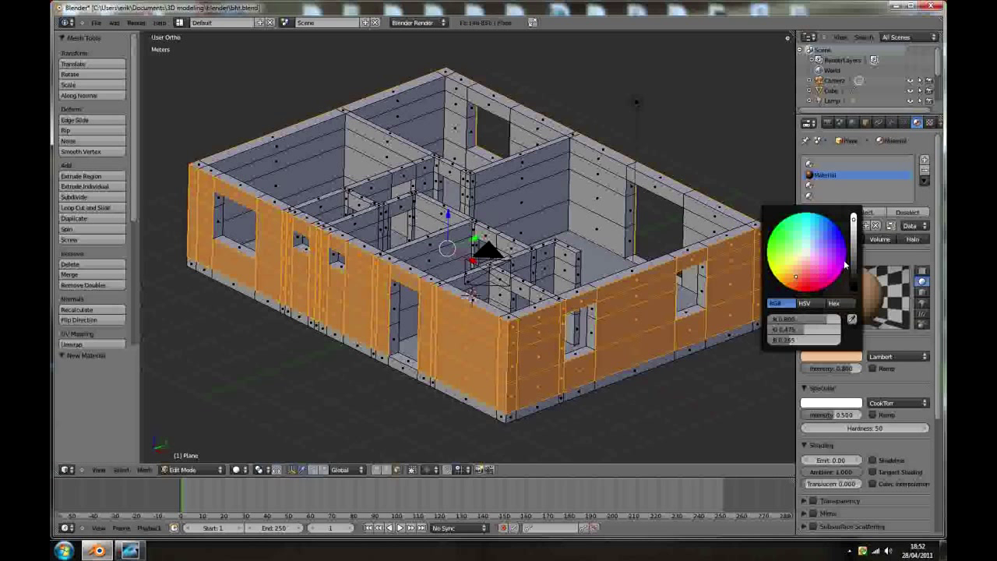
pyautogui.moveTo(854, 231); pyautogui.dragTo(854, 234)
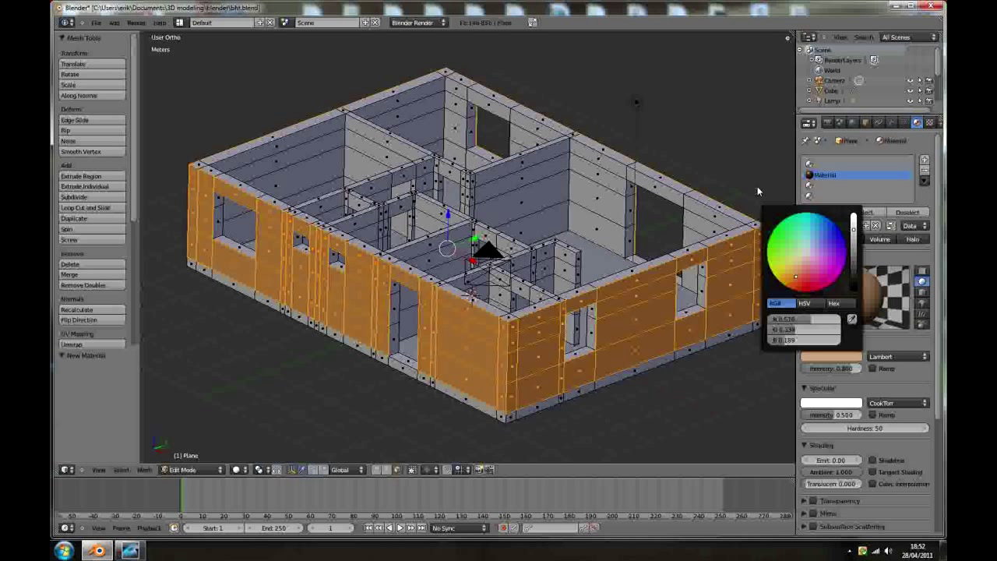
# - Leave Edit Mode and orbit around the house to inspect the coloured outer walls
pyautogui.press('Tab')
pyautogui.moveTo(443, 302); pyautogui.dragTo(531, 309, button='middle')
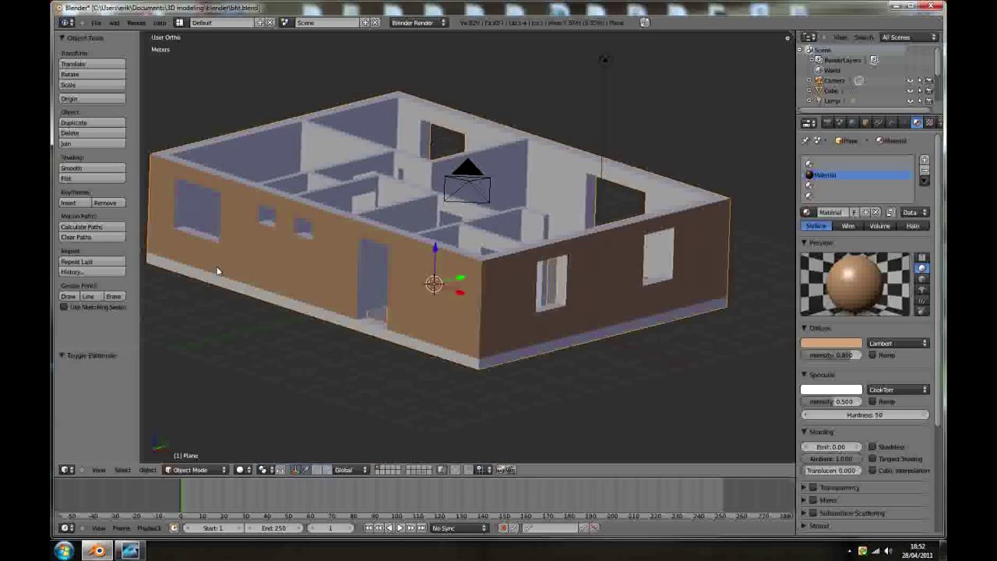
pyautogui.moveTo(486, 310); pyautogui.dragTo(331, 258, button='middle')
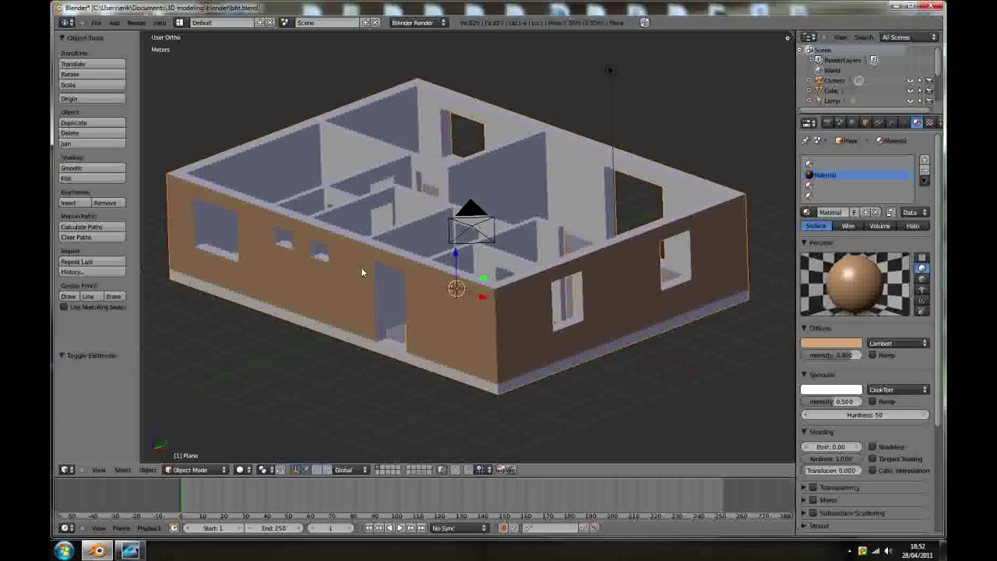
pyautogui.scroll(4, 336, 277)
pyautogui.moveTo(332, 278); pyautogui.dragTo(335, 275, button='middle')
pyautogui.moveTo(578, 298); pyautogui.dragTo(616, 300, button='middle')
pyautogui.scroll(2, 422, 288)
pyautogui.scroll(-2, 422, 288)
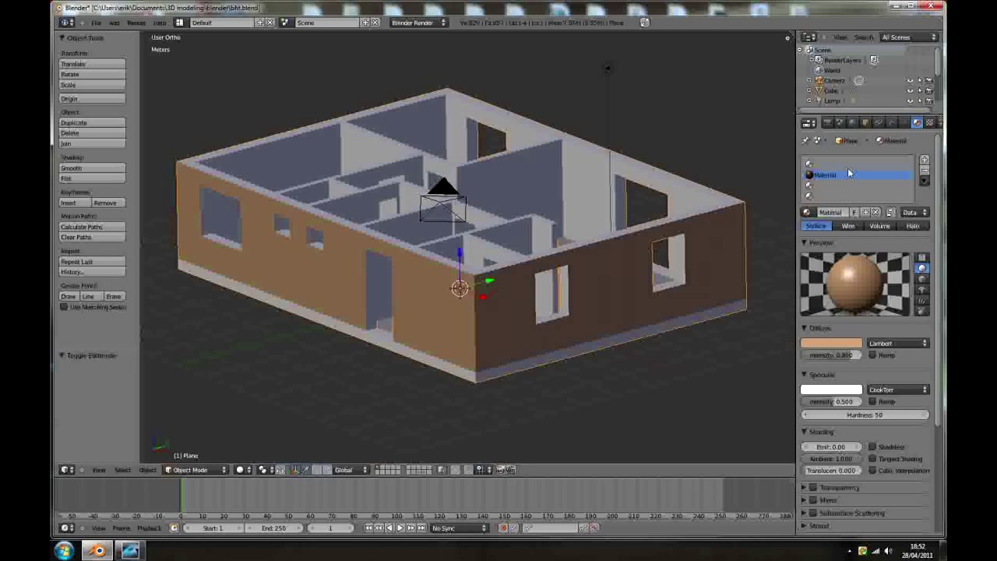
# - Add a new Image or Movie texture loading BRICK07.jpg from the Desktop's house tut.ref folder
pyautogui.click(929, 123)
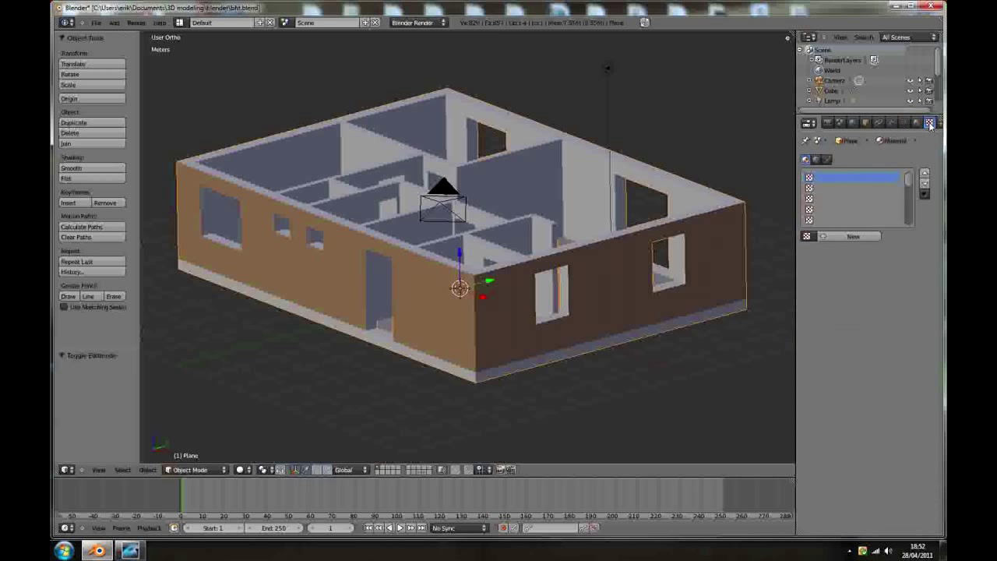
pyautogui.click(850, 238)
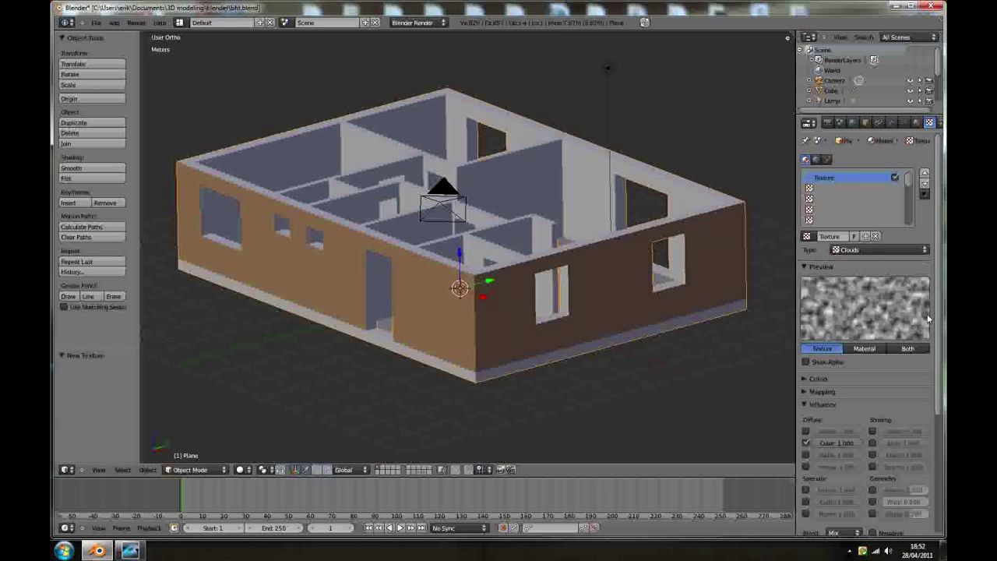
pyautogui.click(926, 250)
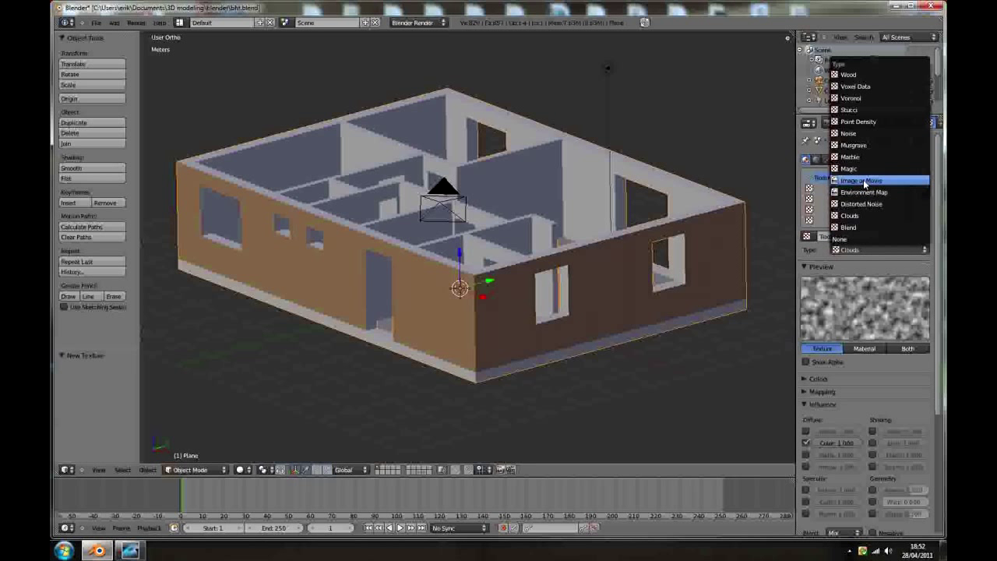
pyautogui.click(865, 183)
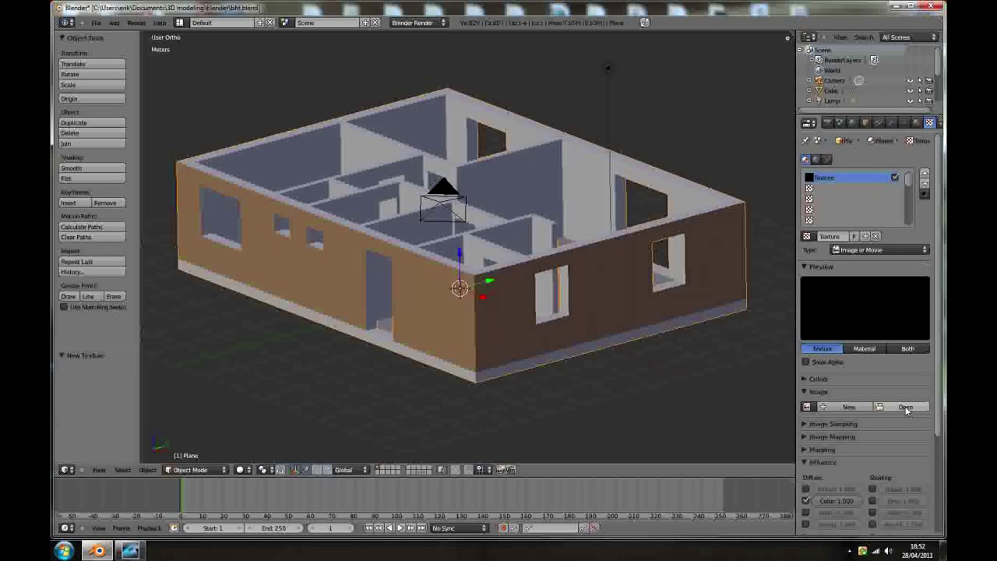
pyautogui.click(904, 407)
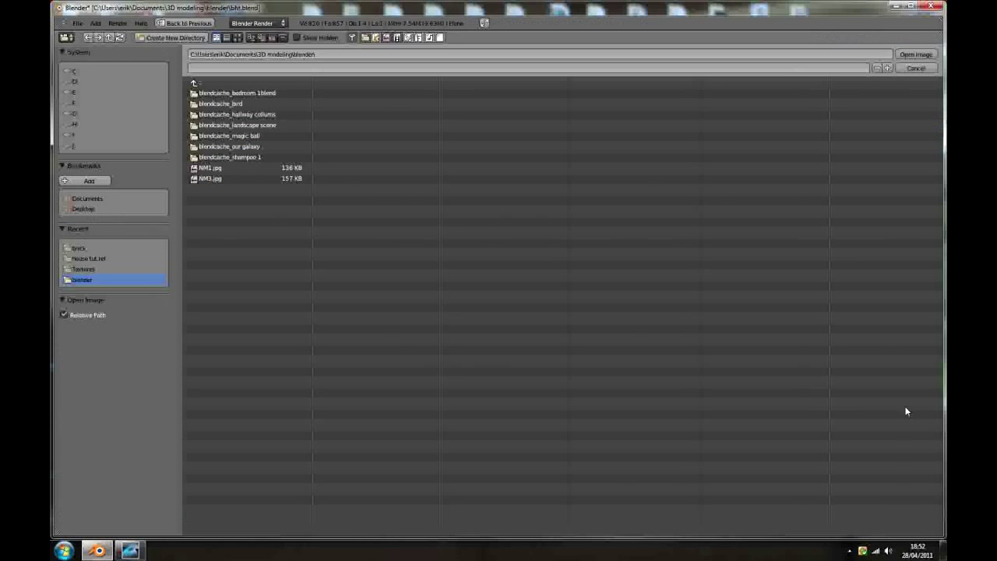
pyautogui.click(80, 248)
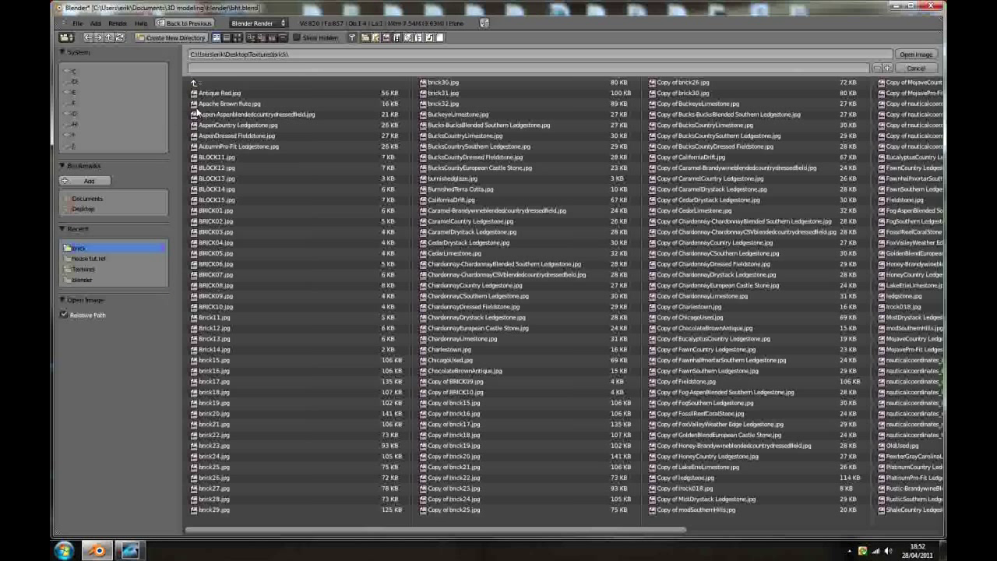
pyautogui.click(82, 209)
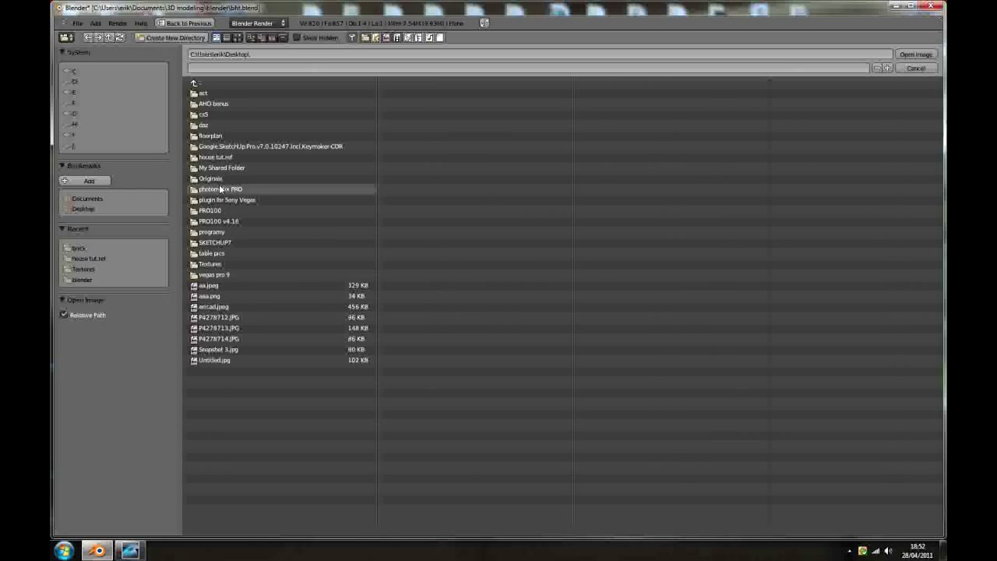
pyautogui.click(211, 156)
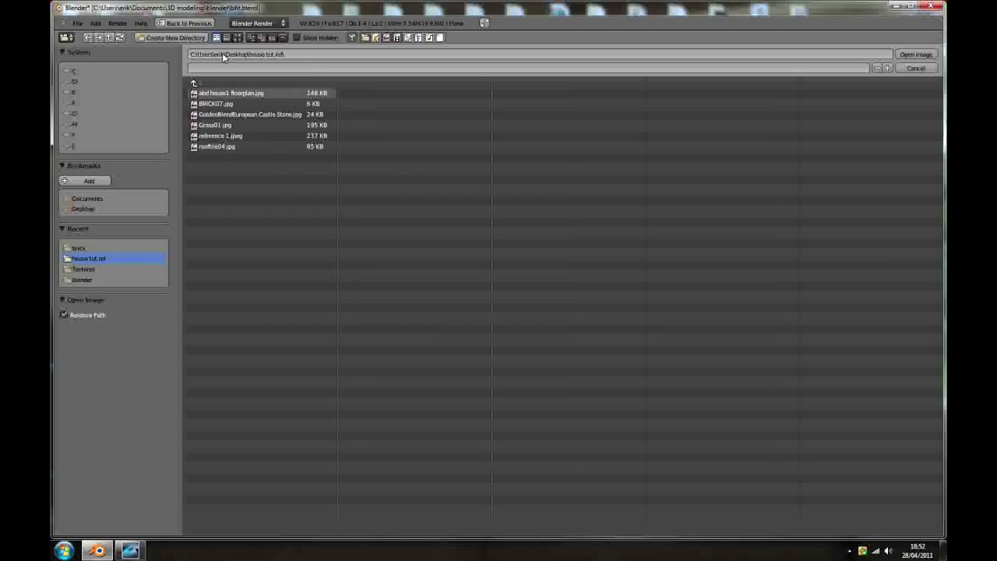
pyautogui.click(238, 37)
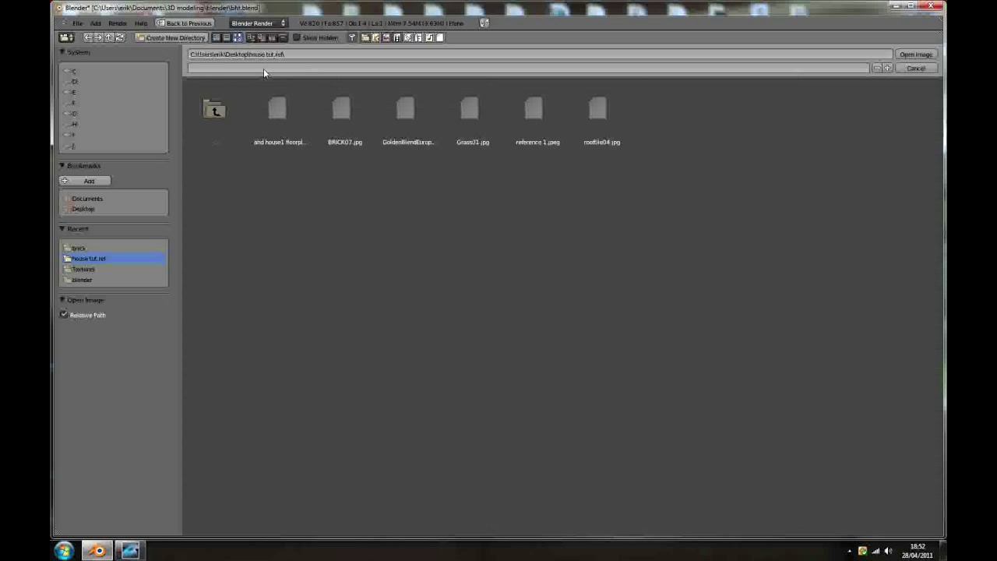
pyautogui.click(339, 109)
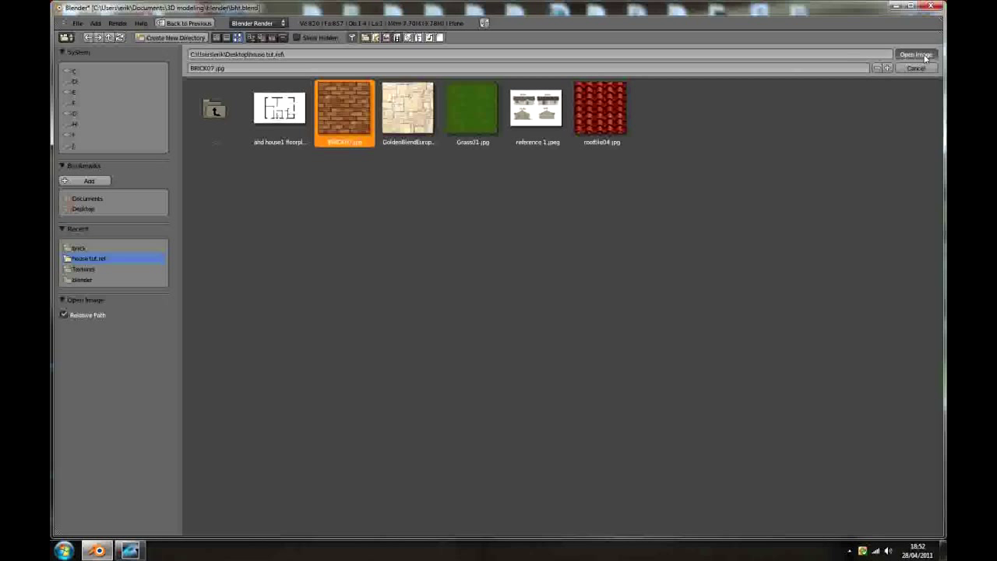
pyautogui.click(916, 54)
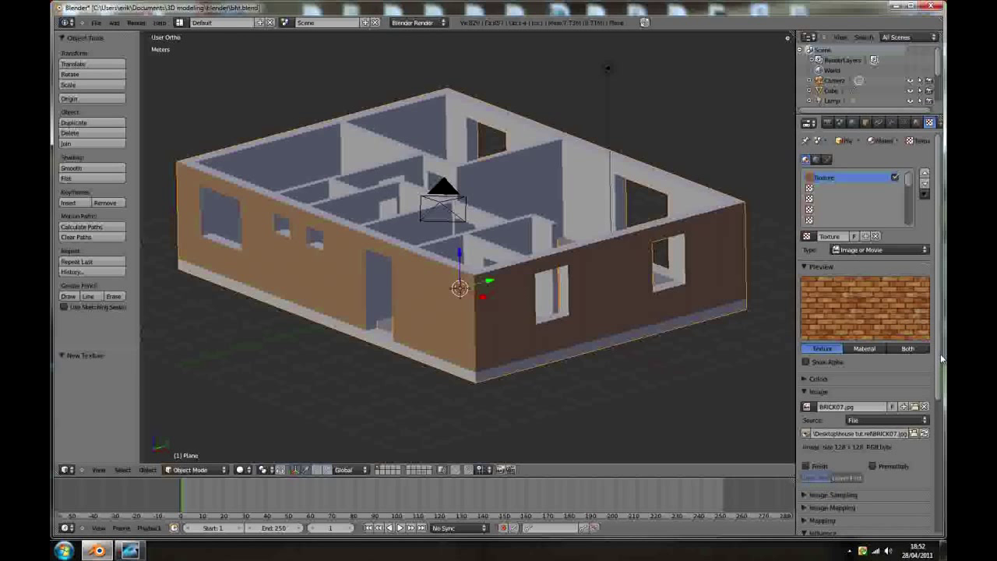
# - Set the brick texture's Image Mapping repeat to 6 across and 4 down
pyautogui.moveTo(940, 354); pyautogui.dragTo(937, 413)
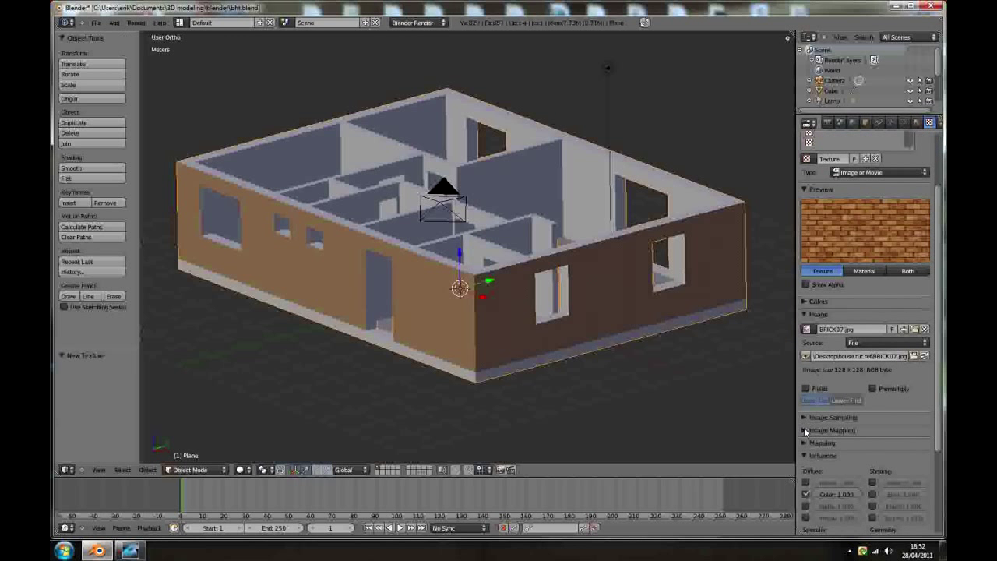
pyautogui.click(804, 428)
pyautogui.moveTo(938, 403); pyautogui.dragTo(937, 438)
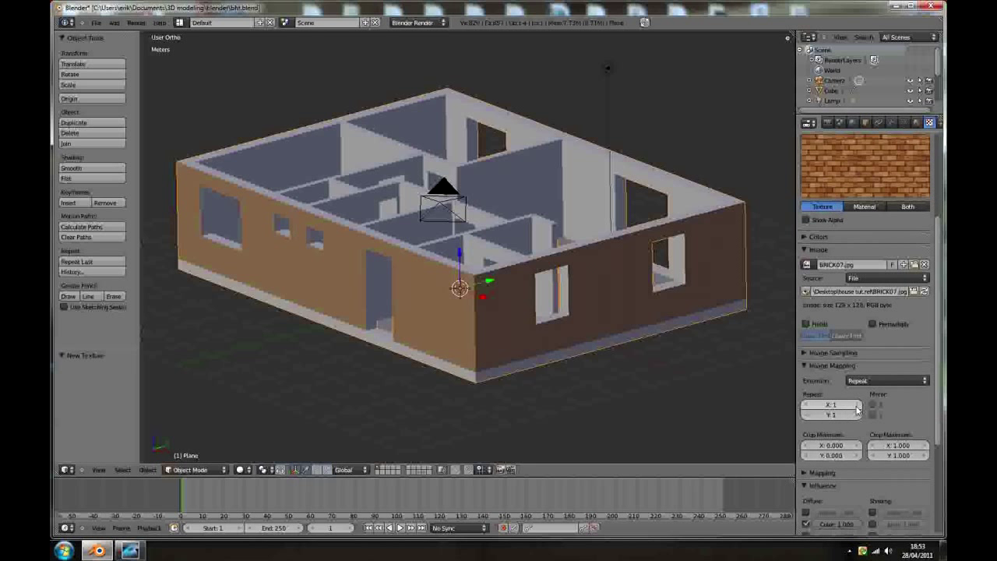
pyautogui.moveTo(852, 408); pyautogui.dragTo(858, 416)
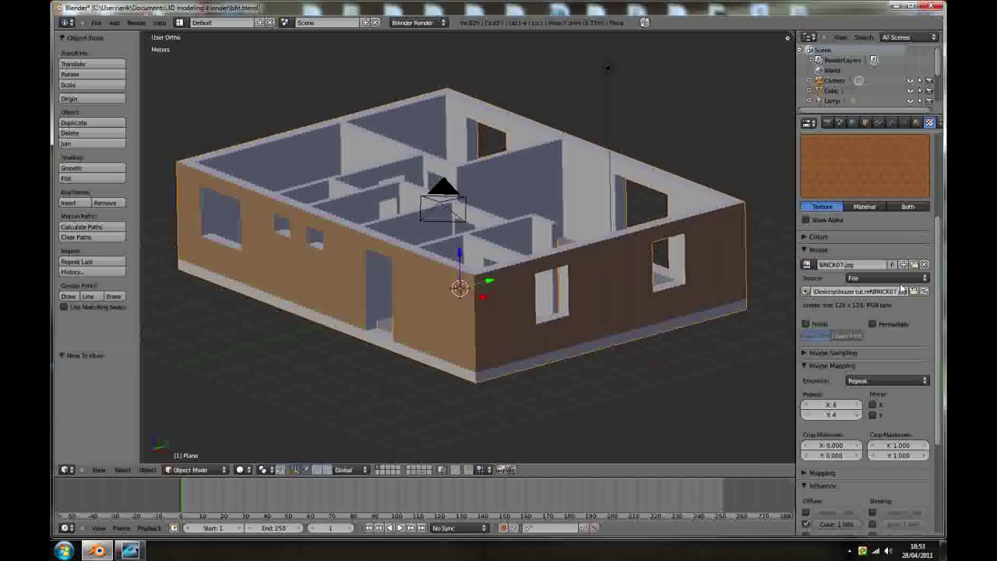
# - Set the texture mapping projection to Cube and view the house from the top
pyautogui.click(805, 471)
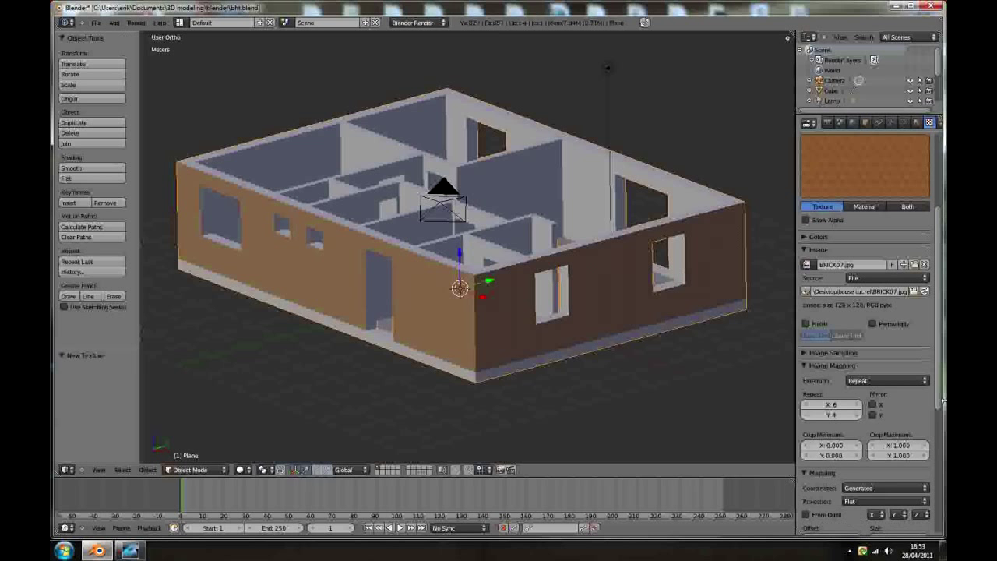
pyautogui.scroll(-4, 939, 397)
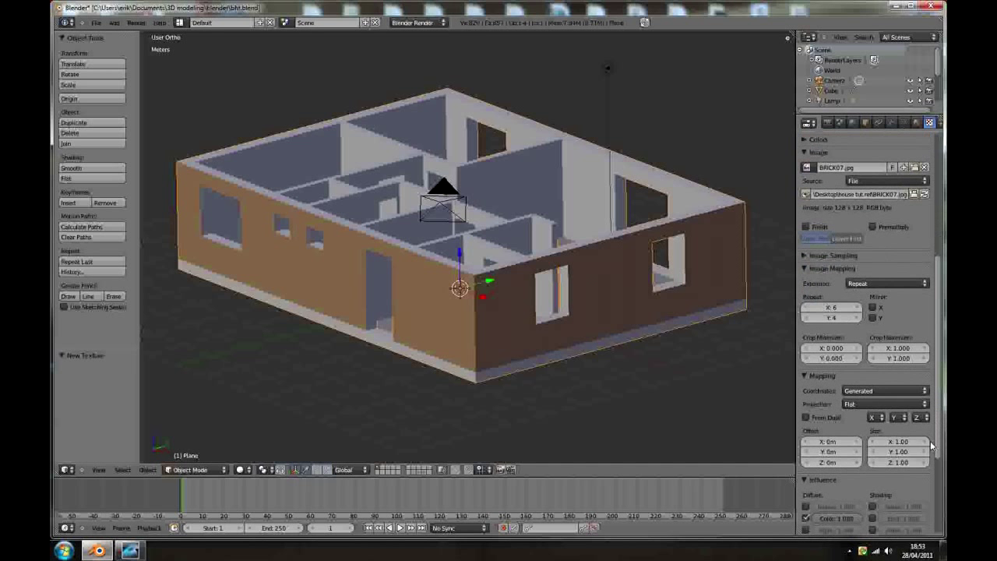
pyautogui.click(926, 404)
pyautogui.click(857, 388)
pyautogui.press('KP_7')
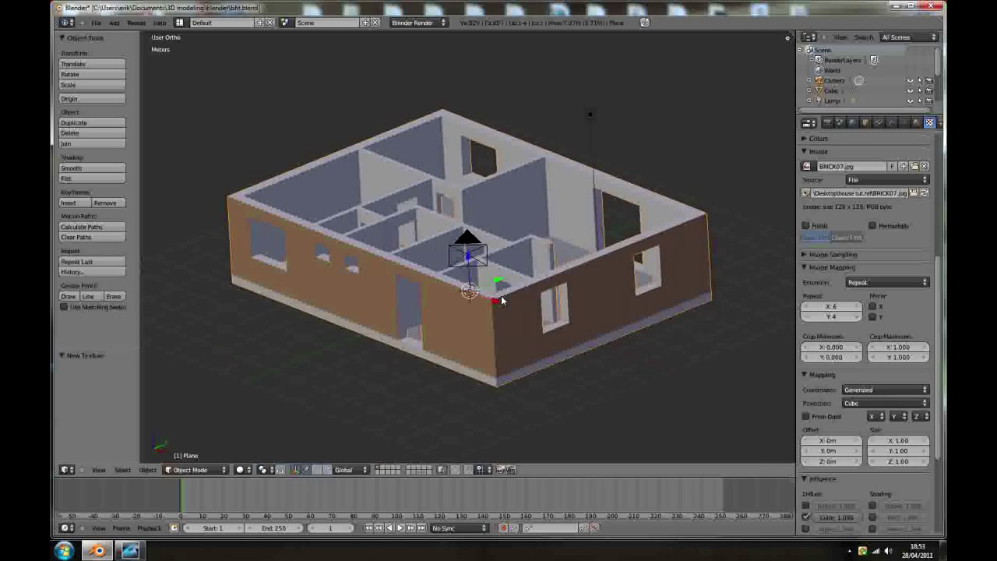
pyautogui.scroll(-3, 500, 295)
pyautogui.scroll(-1, 499, 287)
pyautogui.scroll(1, 615, 375)
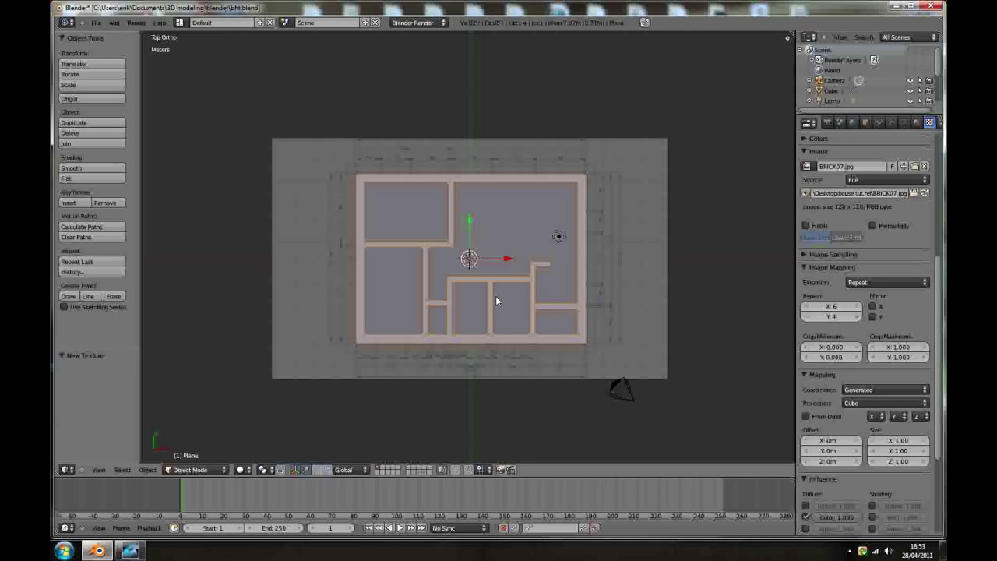
# - In wireframe, add an Empty at the centre of the floor plan
pyautogui.press('z')
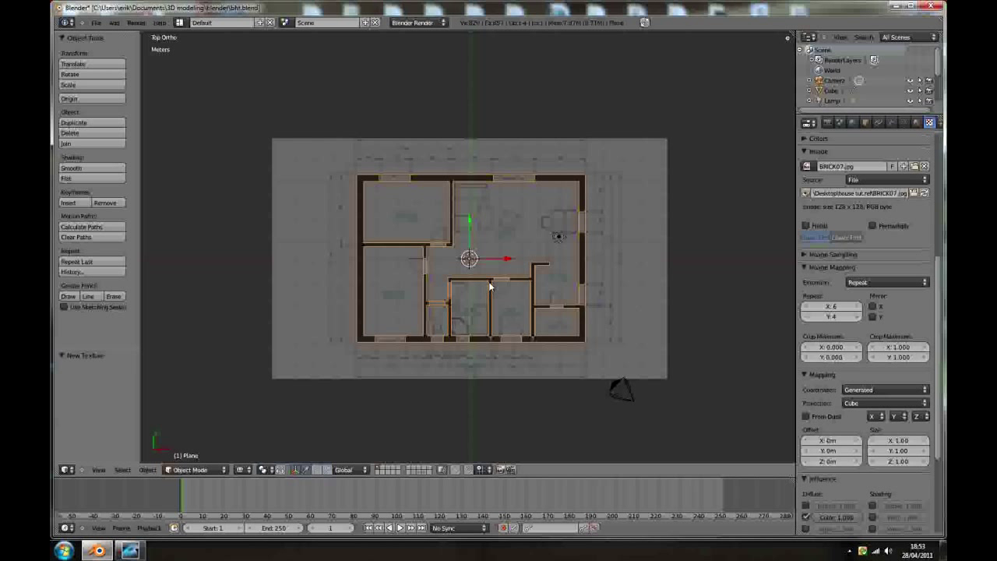
pyautogui.scroll(1, 489, 287)
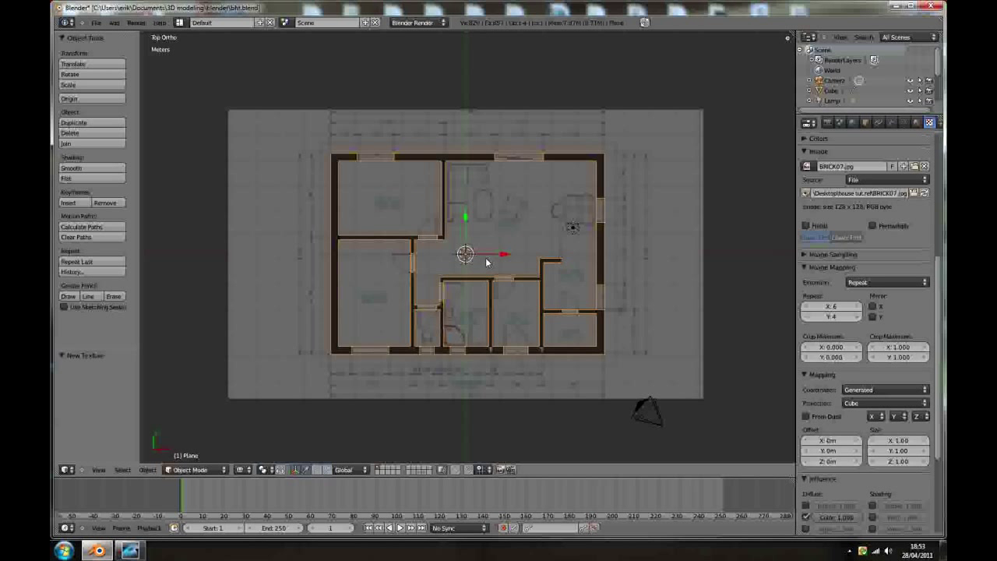
pyautogui.hotkey('shift', 'a')
pyautogui.moveTo(470, 361)
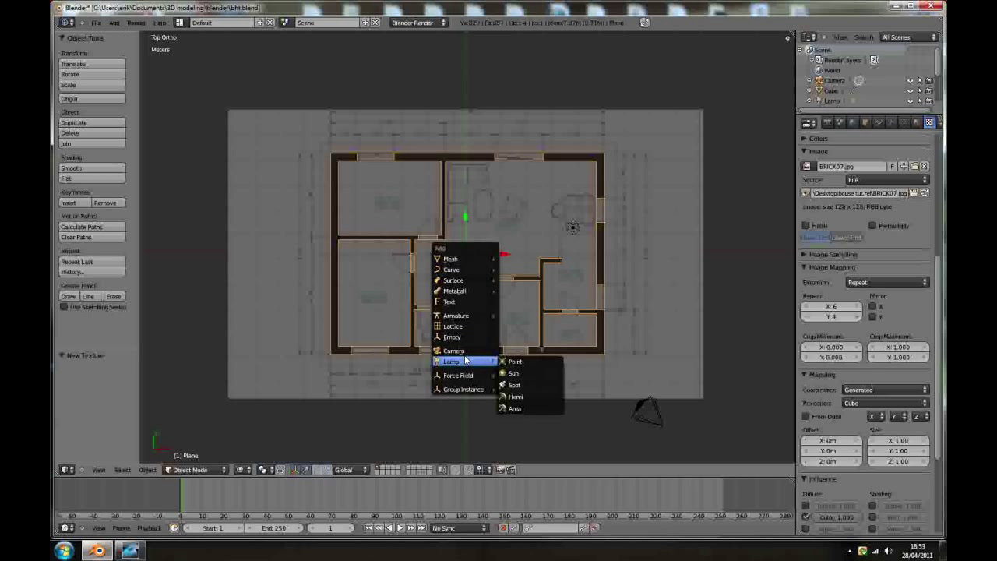
pyautogui.click(460, 337)
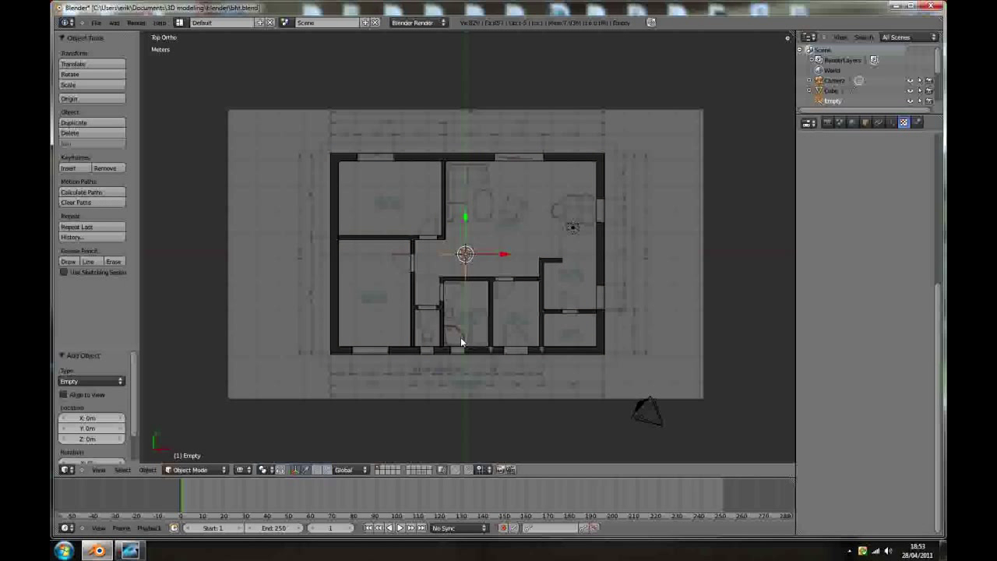
# - Give the camera a Track To constraint targeting the new Empty
pyautogui.rightClick(636, 419)
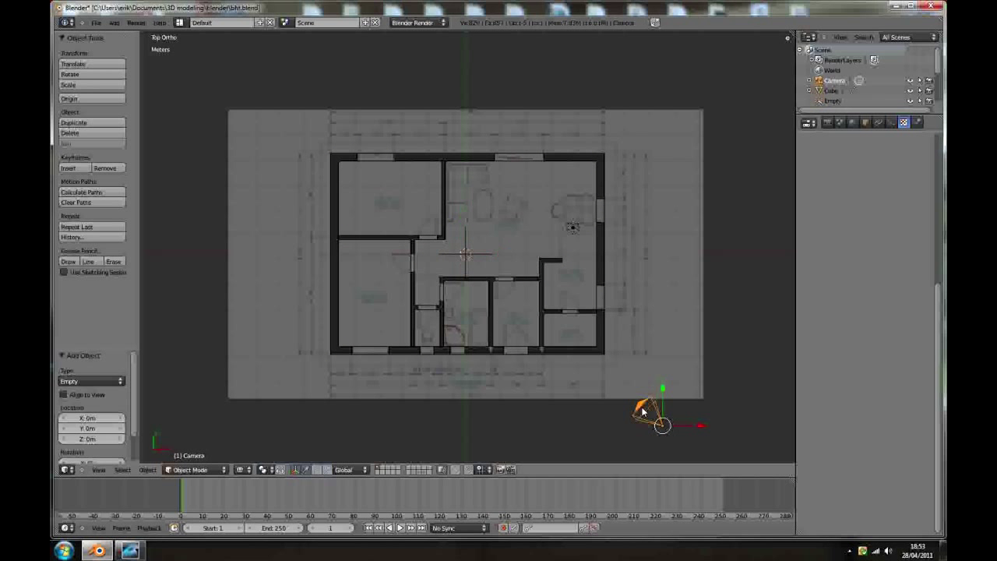
pyautogui.rightClick(482, 255)
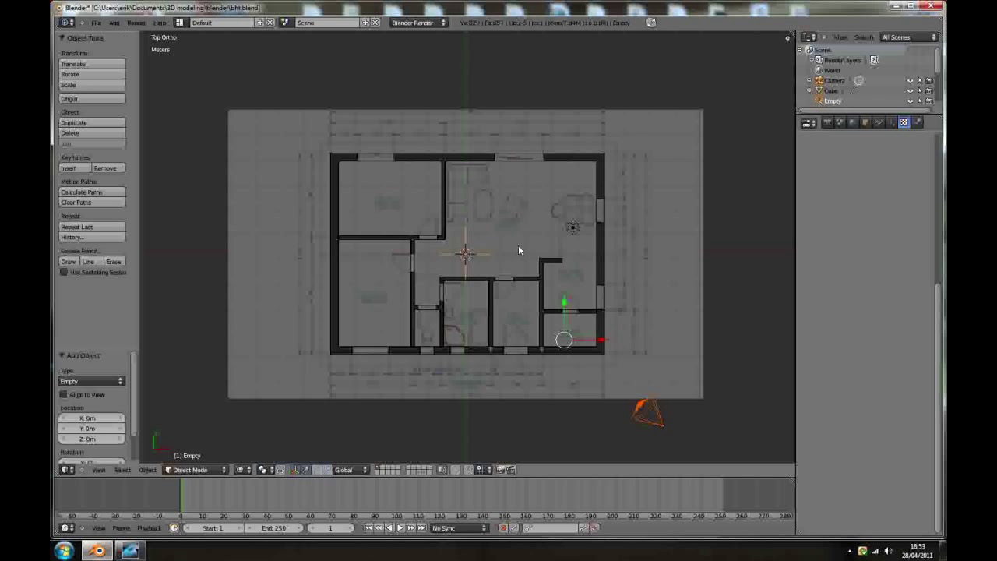
pyautogui.hotkey('ctrl', 't')
pyautogui.click(495, 258)
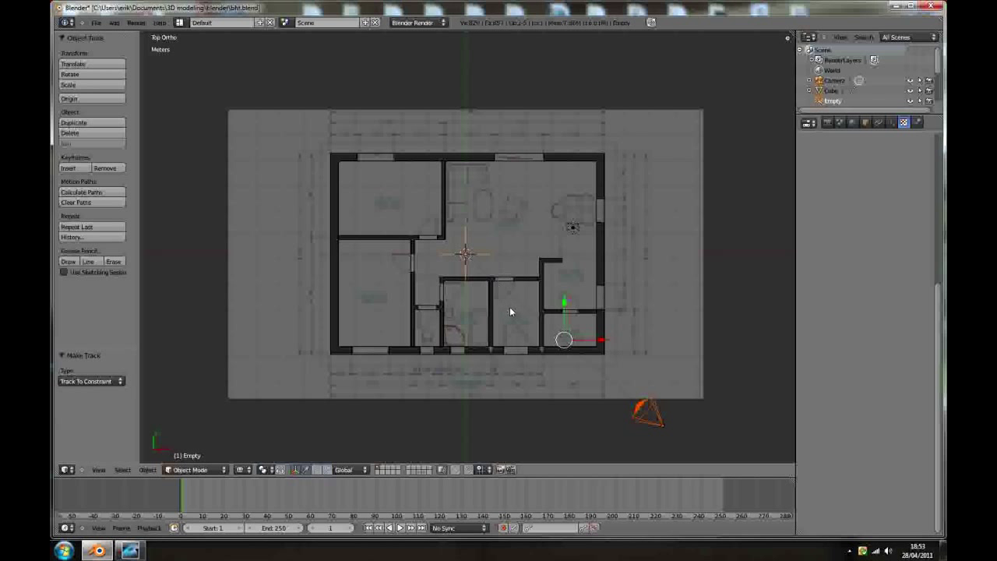
# - Deselect everything and move the camera to a new position
pyautogui.press('a')
pyautogui.scroll(-3, 544, 347)
pyautogui.scroll(-1, 545, 349)
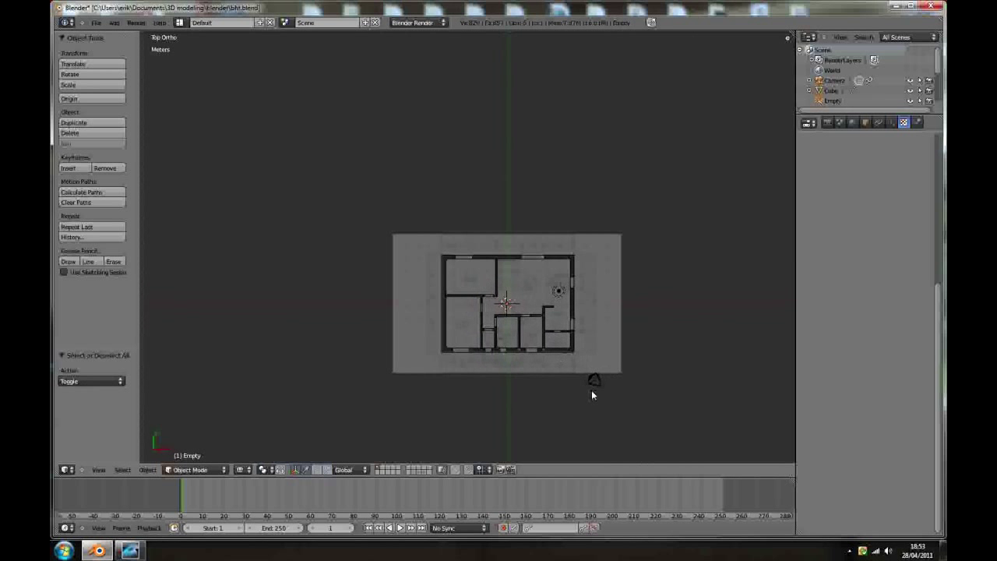
pyautogui.rightClick(597, 384)
pyautogui.press('g')
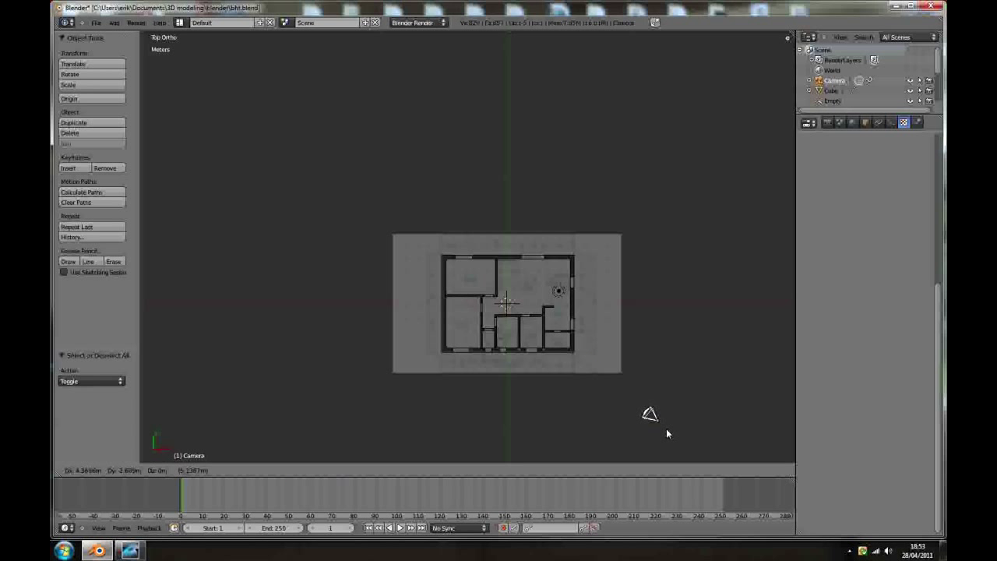
pyautogui.click(666, 427)
# - Move the lamp outside the house, below and right of the plan
pyautogui.scroll(2, 571, 352)
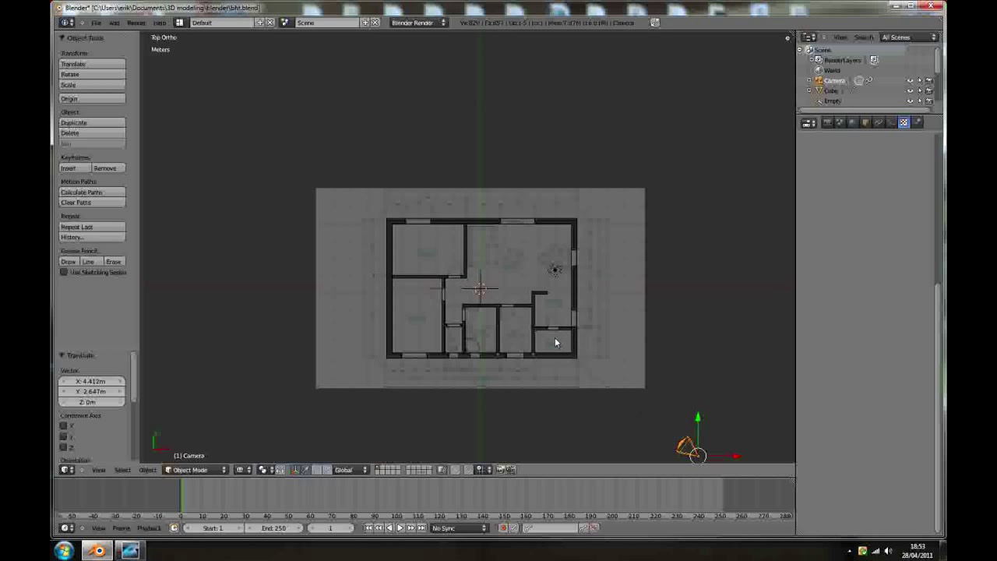
pyautogui.rightClick(556, 270)
pyautogui.scroll(-2, 546, 335)
pyautogui.scroll(1, 551, 378)
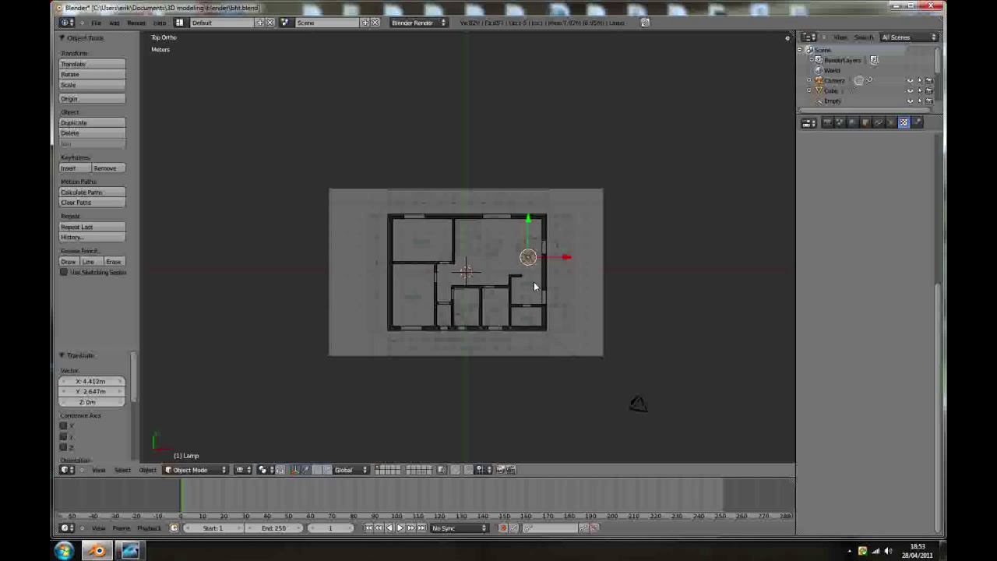
pyautogui.press('g')
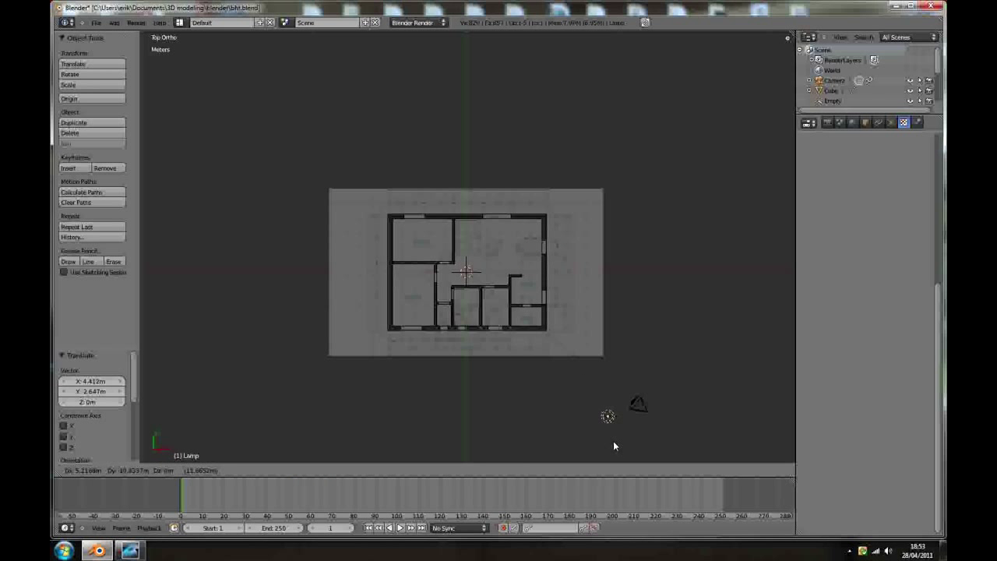
pyautogui.click(613, 439)
# - Make the lamp a Sun light and rotate it to a new angle
pyautogui.click(891, 123)
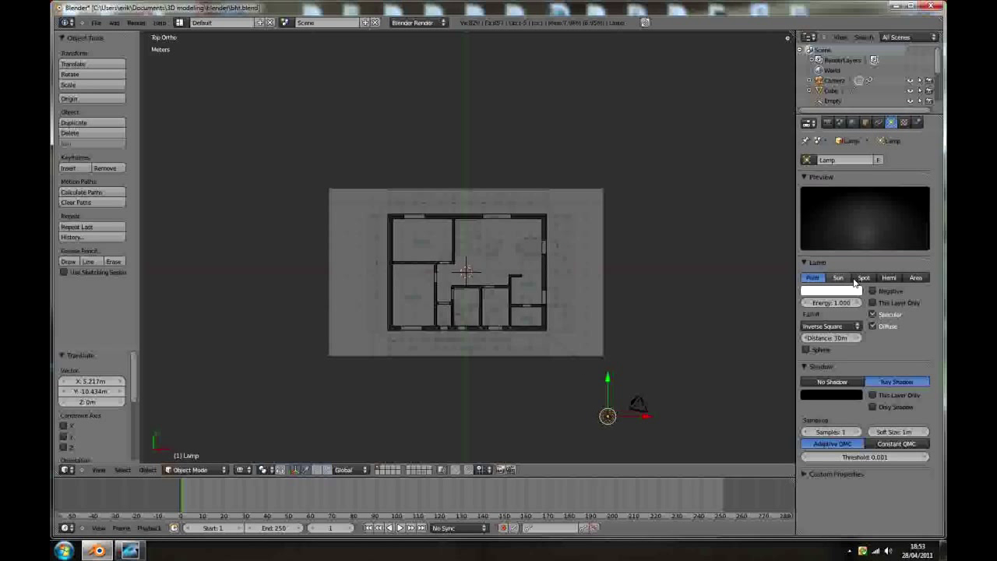
pyautogui.click(838, 277)
pyautogui.scroll(-3, 671, 353)
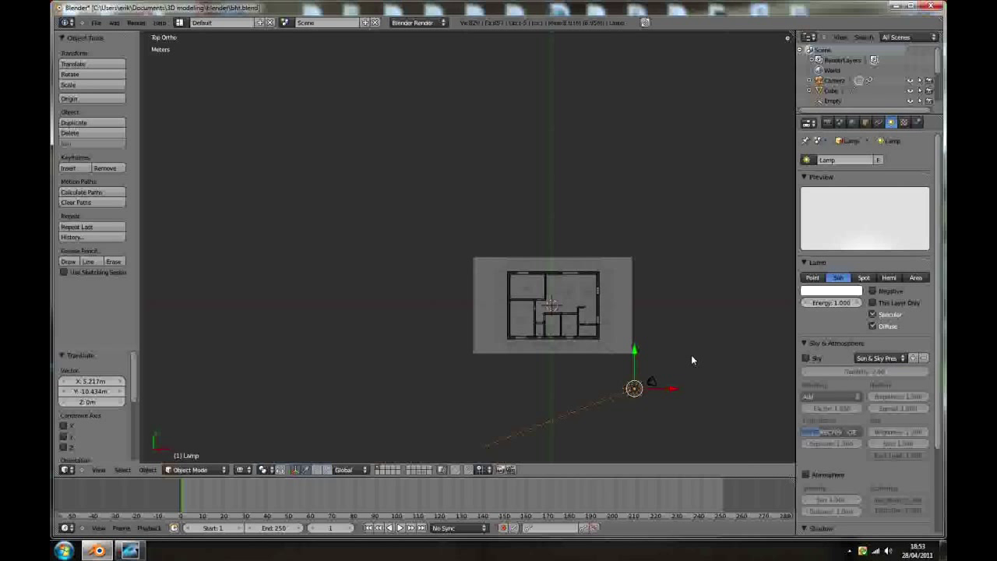
pyautogui.press('r')
pyautogui.click(661, 415)
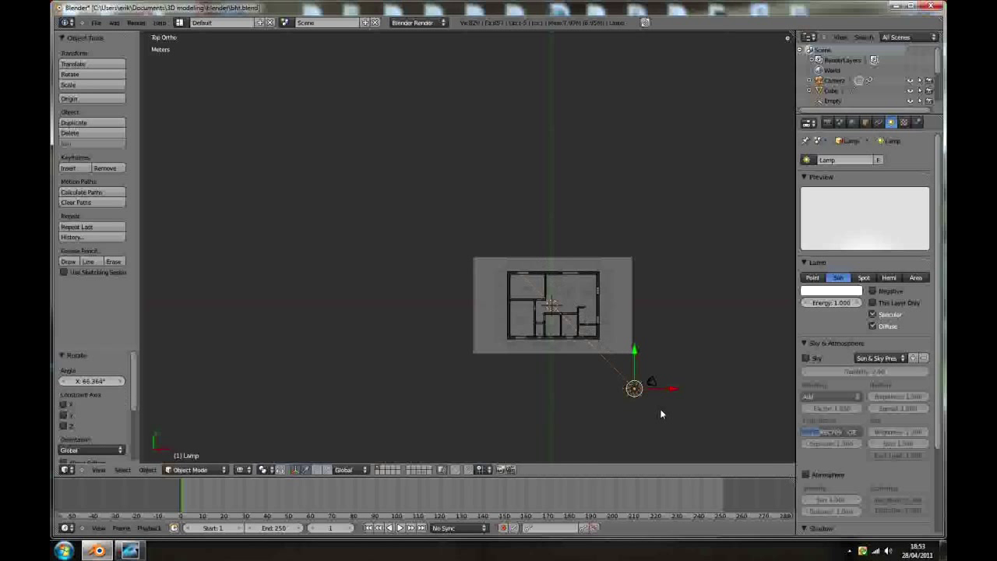
# - In right side view, raise the sun lamp high above the house and aim it down
pyautogui.press('KP_3')
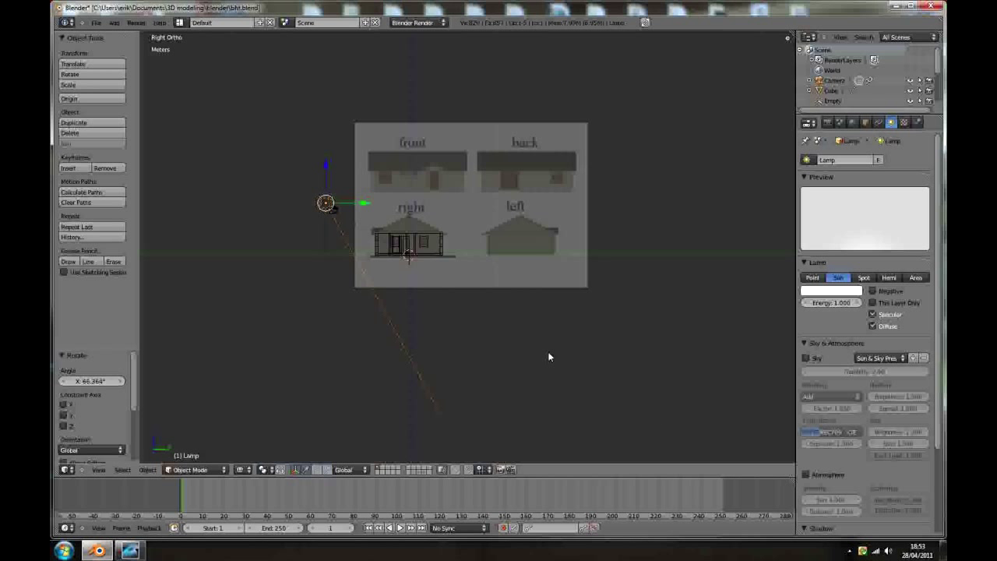
pyautogui.press('g')
pyautogui.click(527, 327)
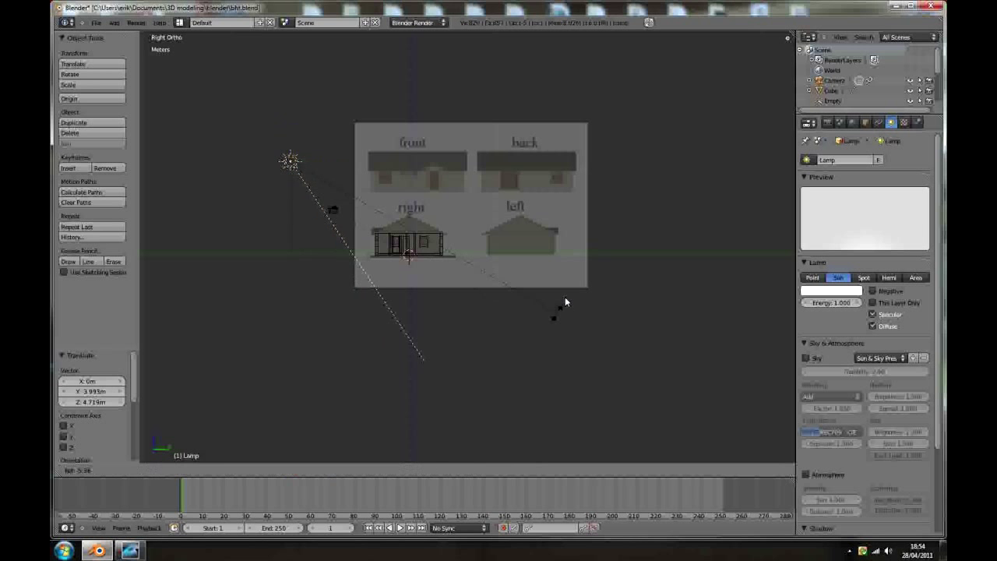
pyautogui.press('r')
pyautogui.click(578, 238)
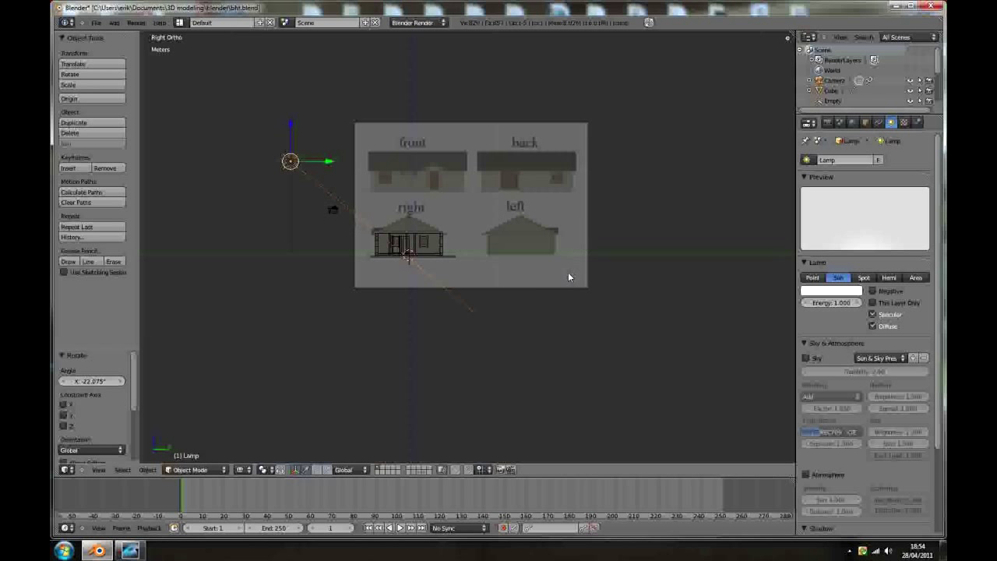
# - Render the house through the scene camera and close the render
pyautogui.press('KP_0')
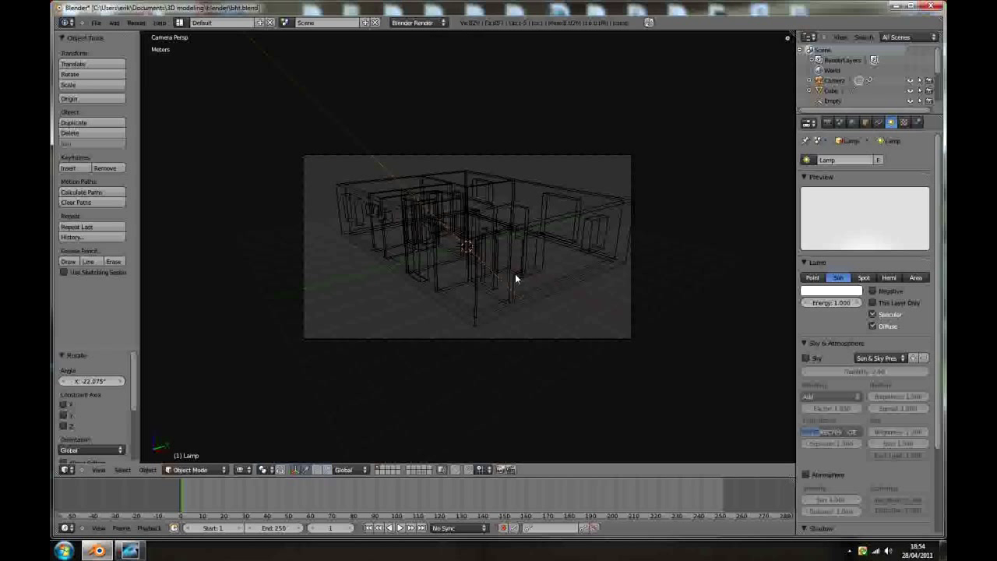
pyautogui.press('F12')
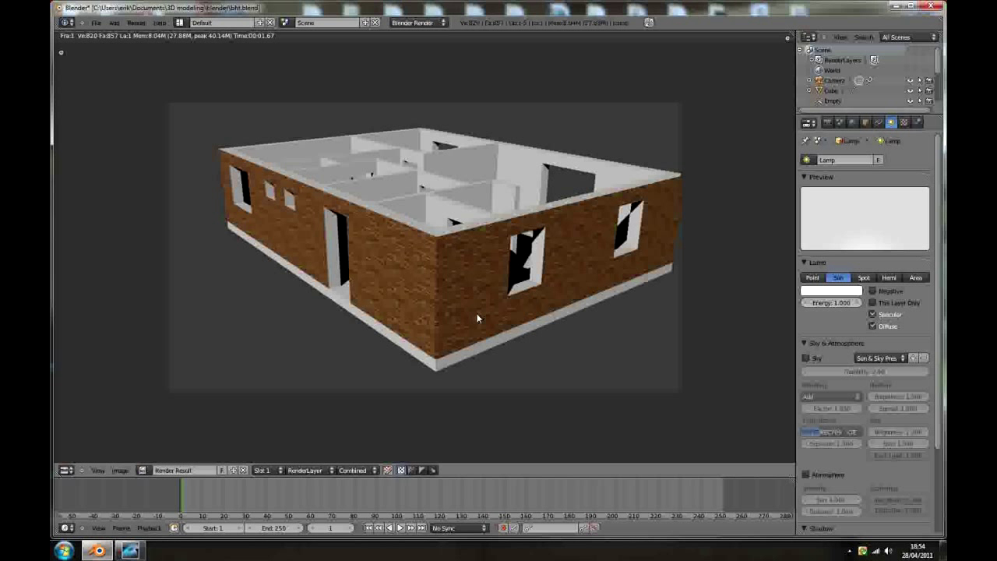
pyautogui.press('Escape')
# - Lower the walls' brick texture vertical repeat to 3 and render again
pyautogui.click(903, 123)
pyautogui.rightClick(544, 224)
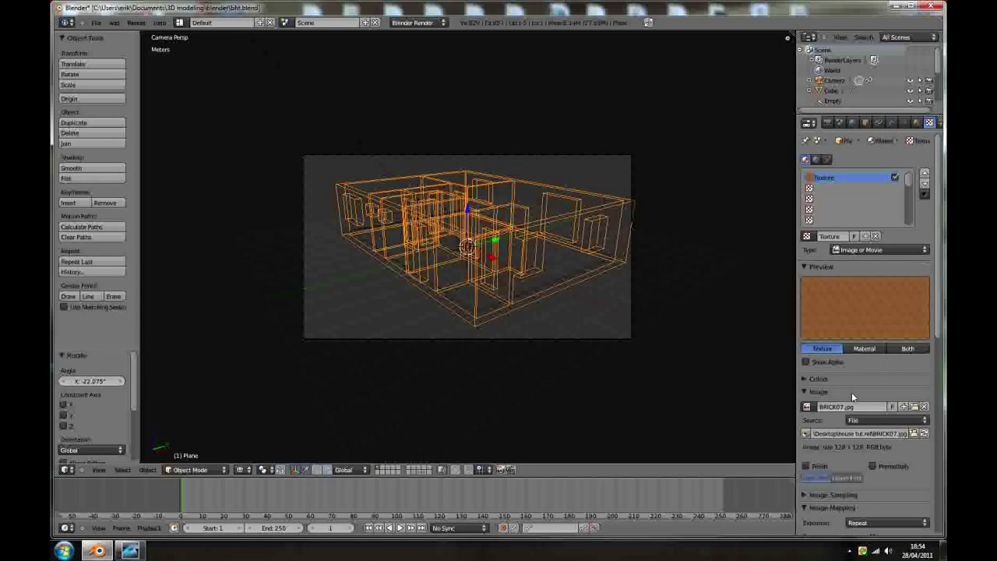
pyautogui.moveTo(937, 310); pyautogui.dragTo(938, 445)
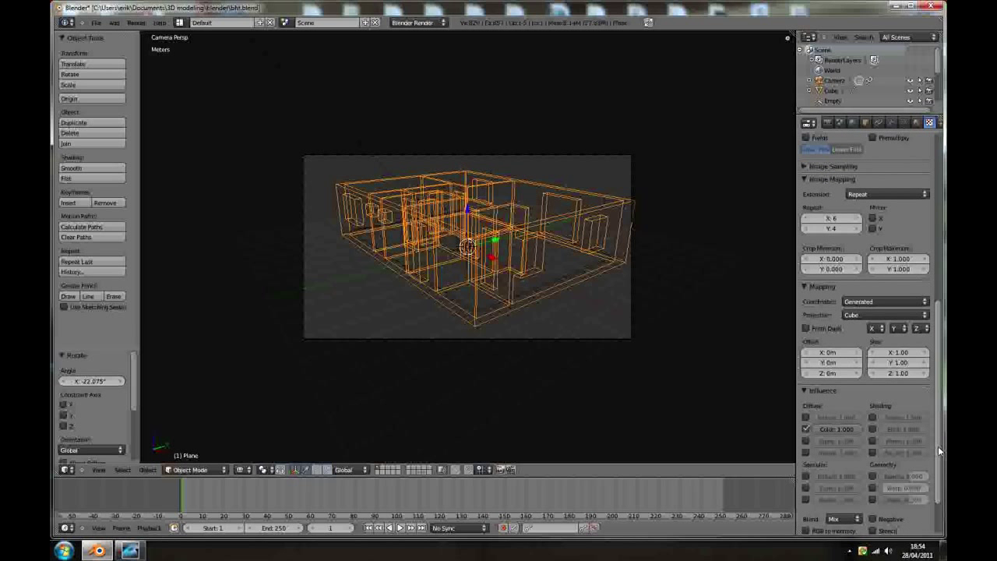
pyautogui.click(807, 227)
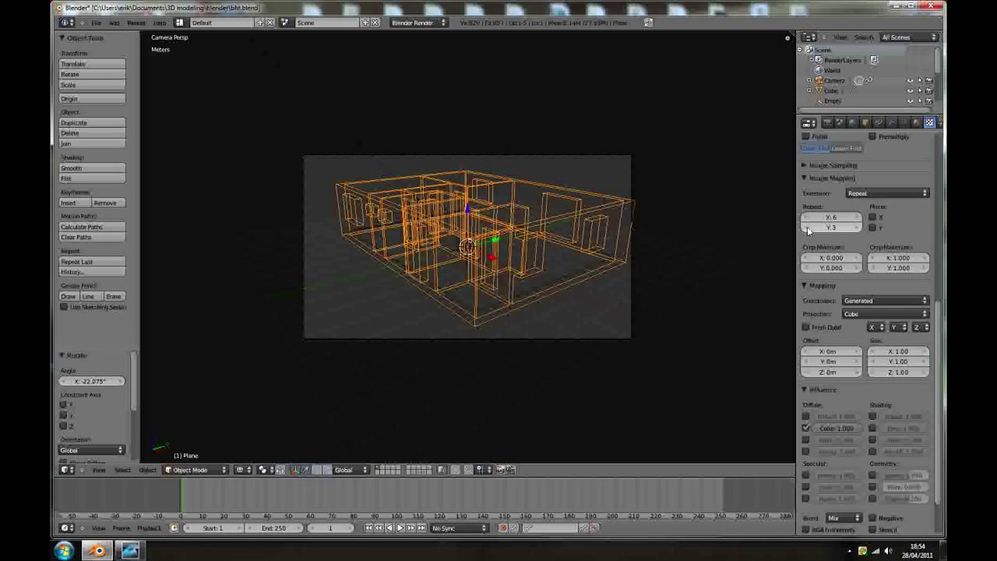
pyautogui.press('F12')
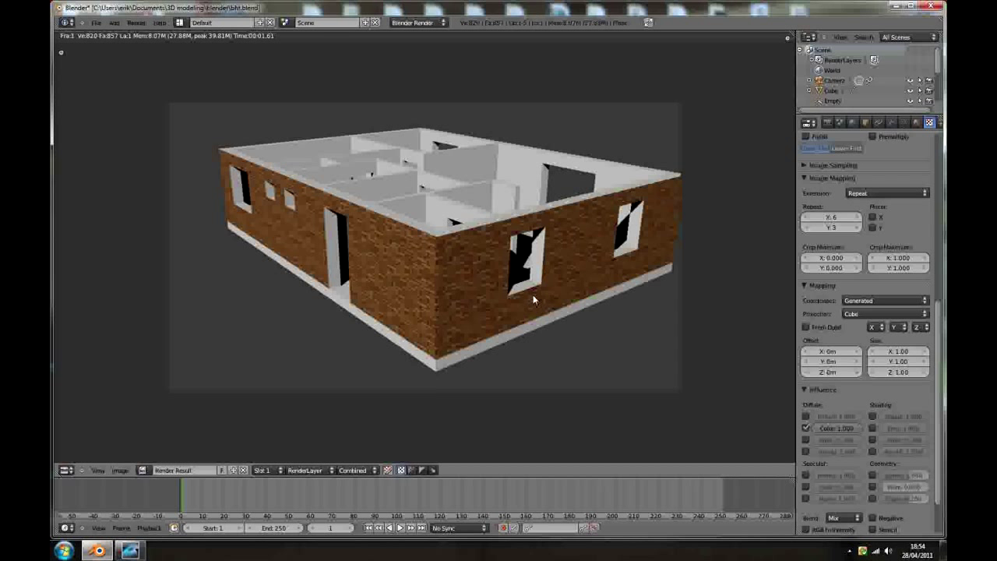
# - Close the render and view the house solid-shaded from a free viewpoint
pyautogui.press('Escape')
pyautogui.scroll(3, 520, 257)
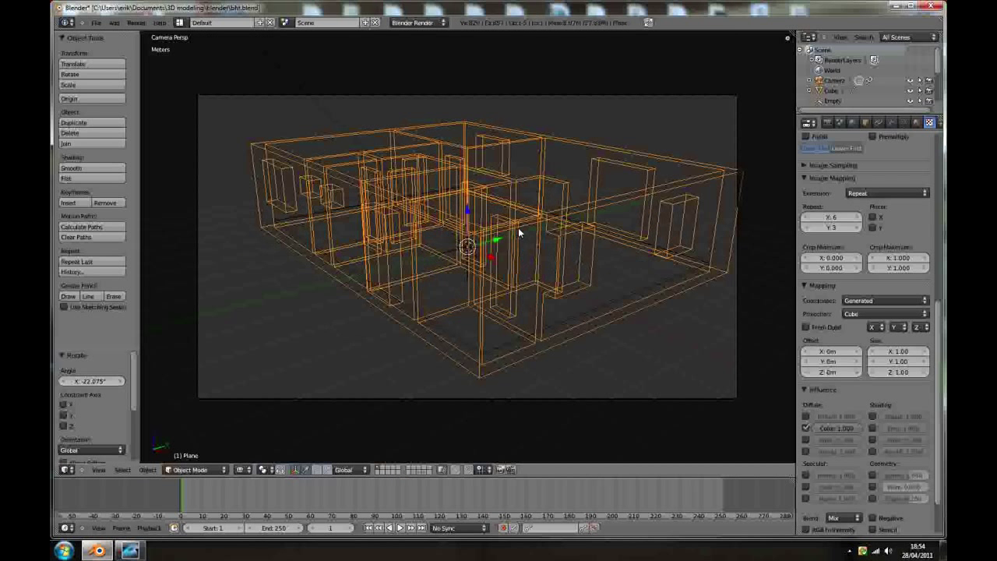
pyautogui.press('z')
pyautogui.press('KP_5')
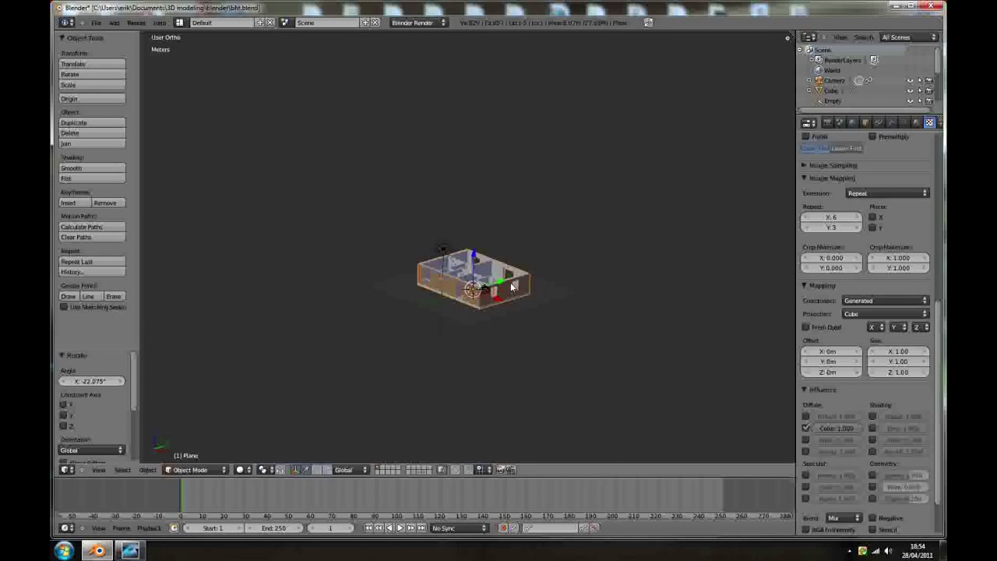
pyautogui.scroll(2, 469, 270)
pyautogui.scroll(4, 470, 271)
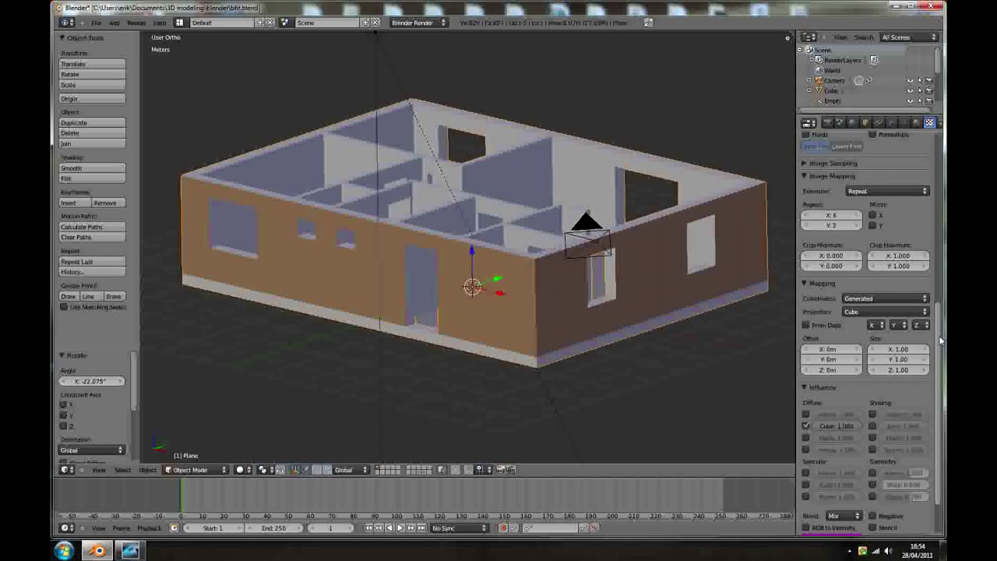
pyautogui.scroll(-2, 884, 436)
# - Enable the brick texture's Geometry Normal influence at 0.183 and test-render it
pyautogui.click(871, 436)
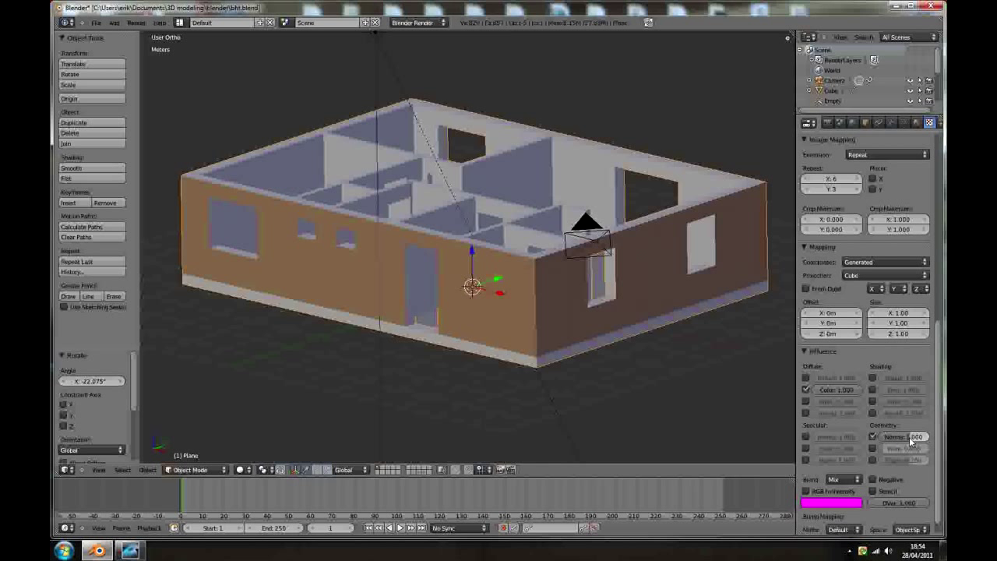
pyautogui.moveTo(905, 441); pyautogui.dragTo(904, 441)
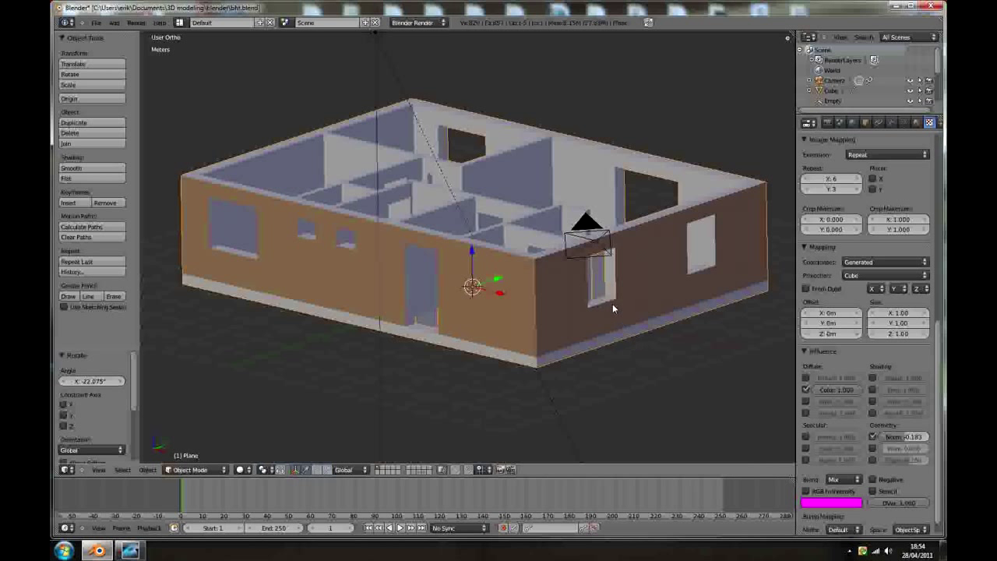
pyautogui.press('F12')
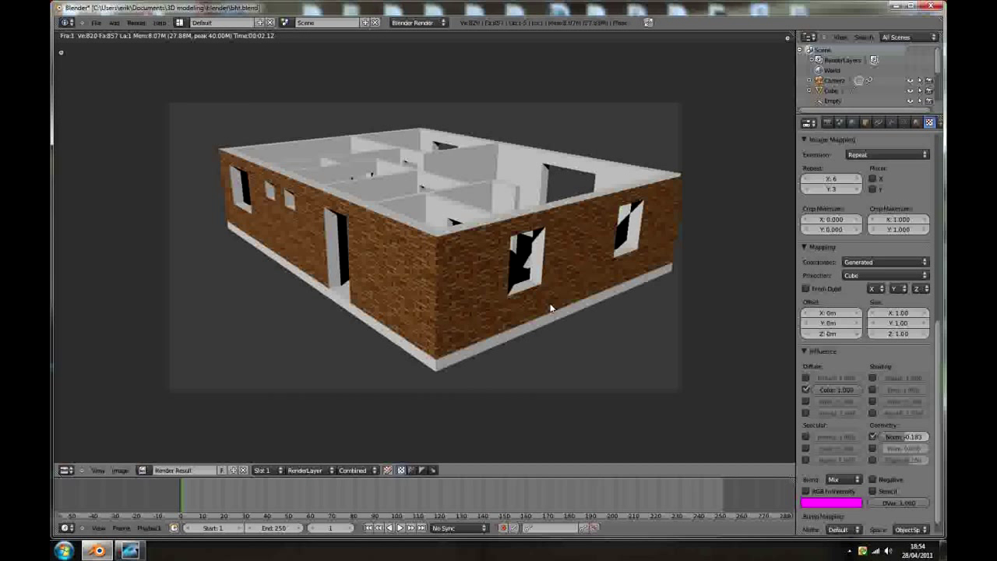
# - Turn the Normal influence back off, re-render, and return to a free view of the house
pyautogui.click(872, 436)
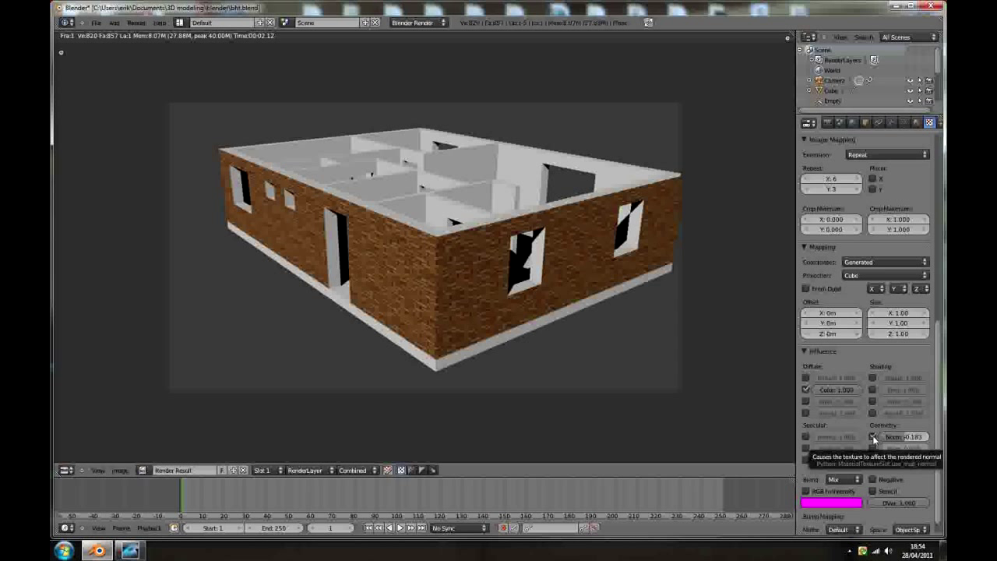
pyautogui.click(872, 436)
pyautogui.press('F12')
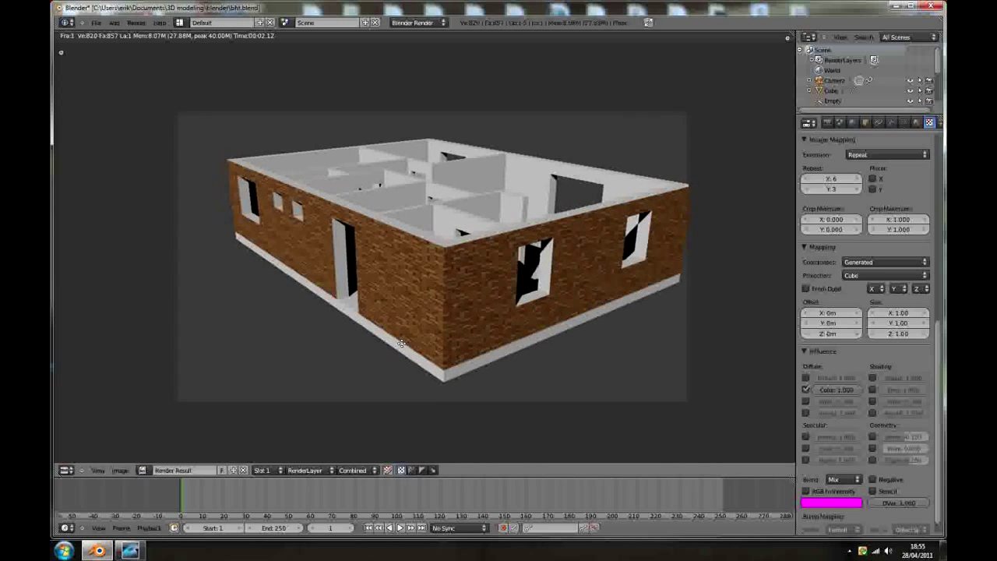
pyautogui.press('Escape')
pyautogui.press('KP_5')
pyautogui.scroll(2, 506, 299)
pyautogui.moveTo(506, 299); pyautogui.dragTo(484, 291, button='middle')
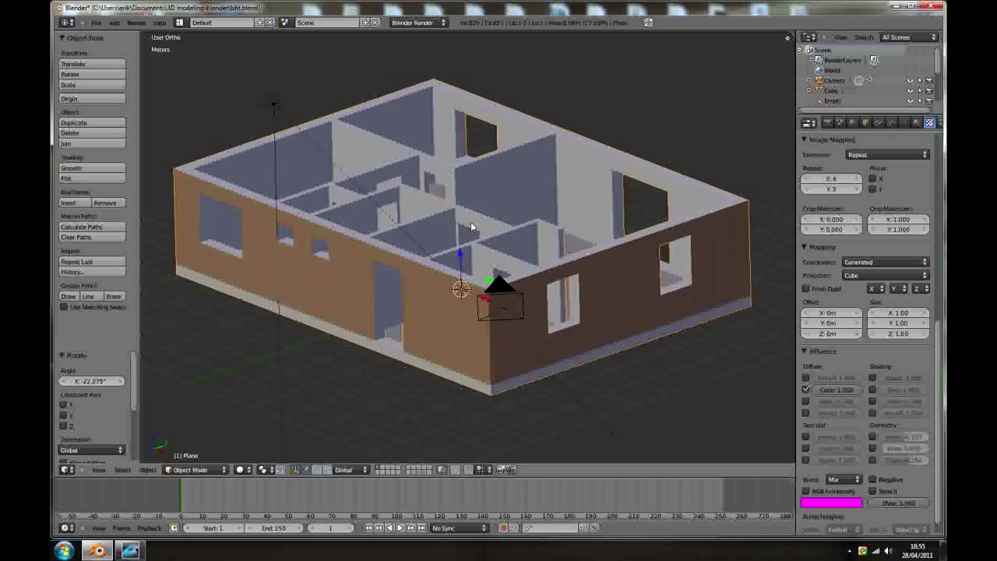
pyautogui.moveTo(470, 226); pyautogui.dragTo(467, 221, button='middle')
pyautogui.scroll(-1, 466, 221)
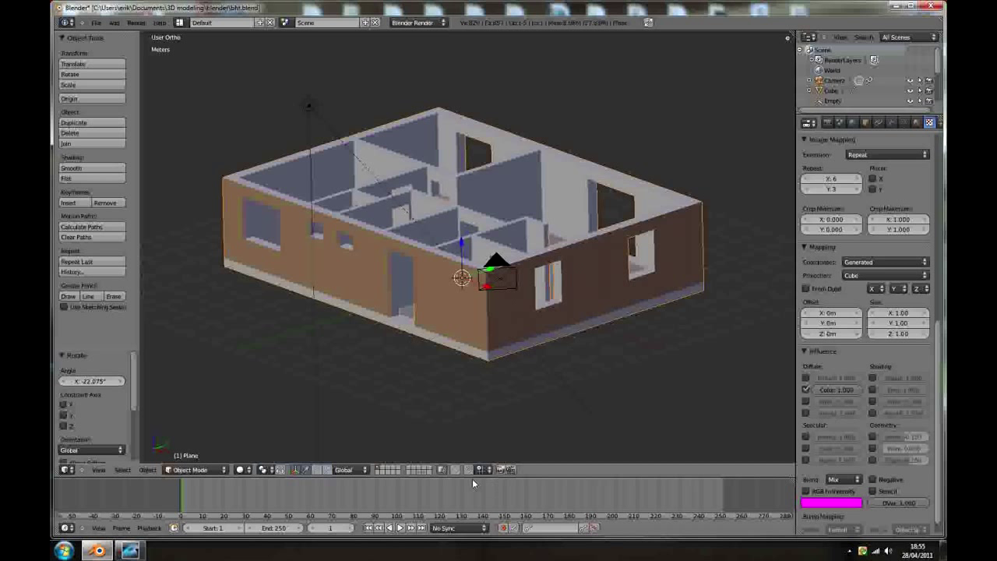
# - Show the roof's layer, select the roof and enter Edit Mode
pyautogui.keyDown('shift'); pyautogui.click(424, 471); pyautogui.keyUp('shift')
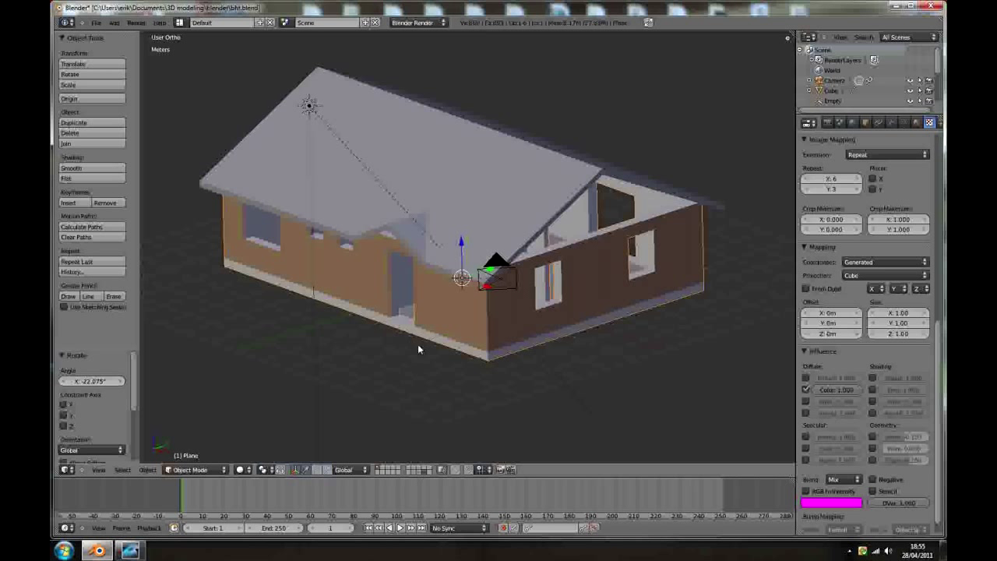
pyautogui.scroll(1, 438, 148)
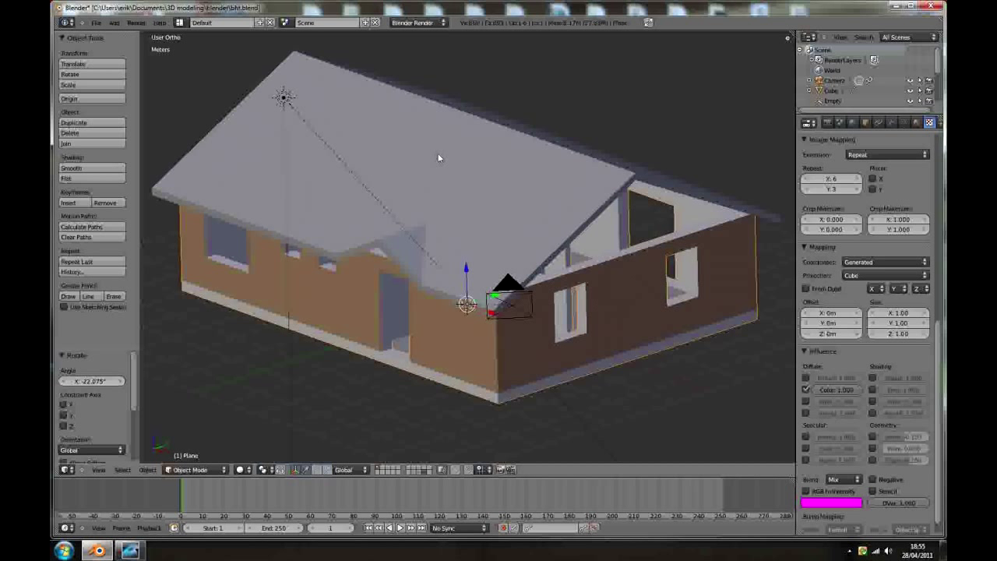
pyautogui.rightClick(426, 210)
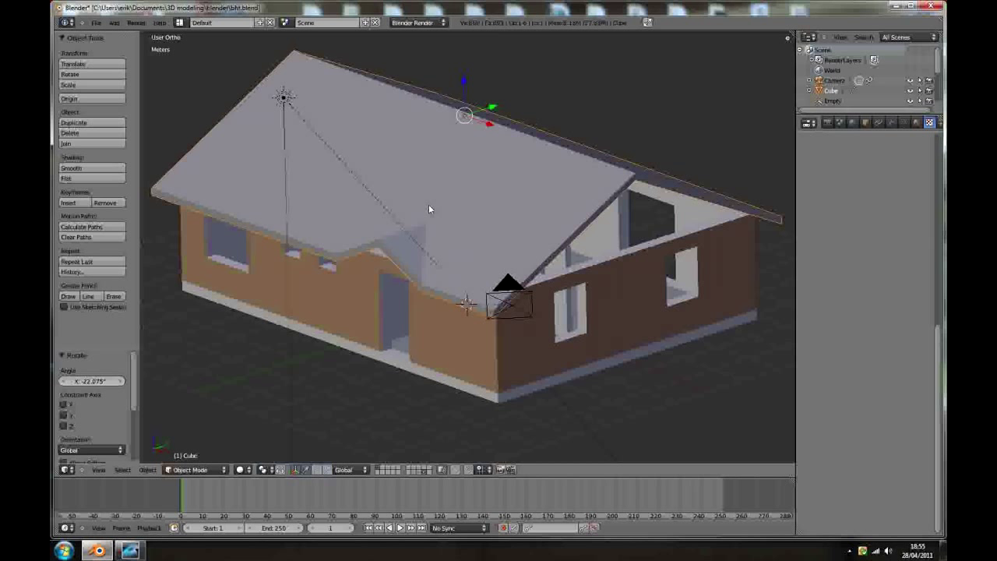
pyautogui.press('Tab')
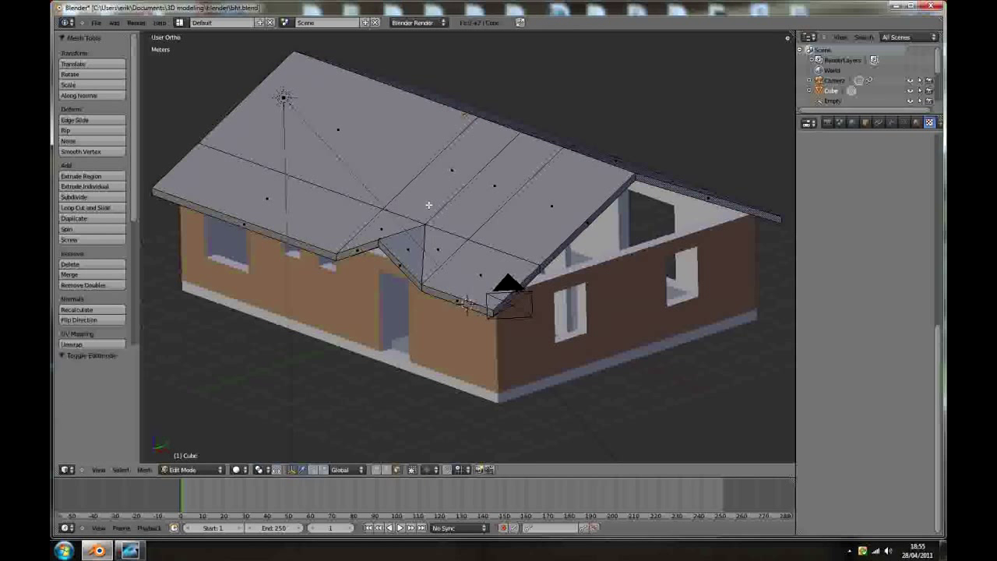
# - Select the main roof and dormer faces
pyautogui.rightClick(349, 131)
pyautogui.keyDown('shift'); pyautogui.rightClick(474, 186); pyautogui.keyUp('shift')
pyautogui.keyDown('shift'); pyautogui.rightClick(548, 207); pyautogui.keyUp('shift')
pyautogui.keyDown('shift'); pyautogui.rightClick(481, 267); pyautogui.keyUp('shift')
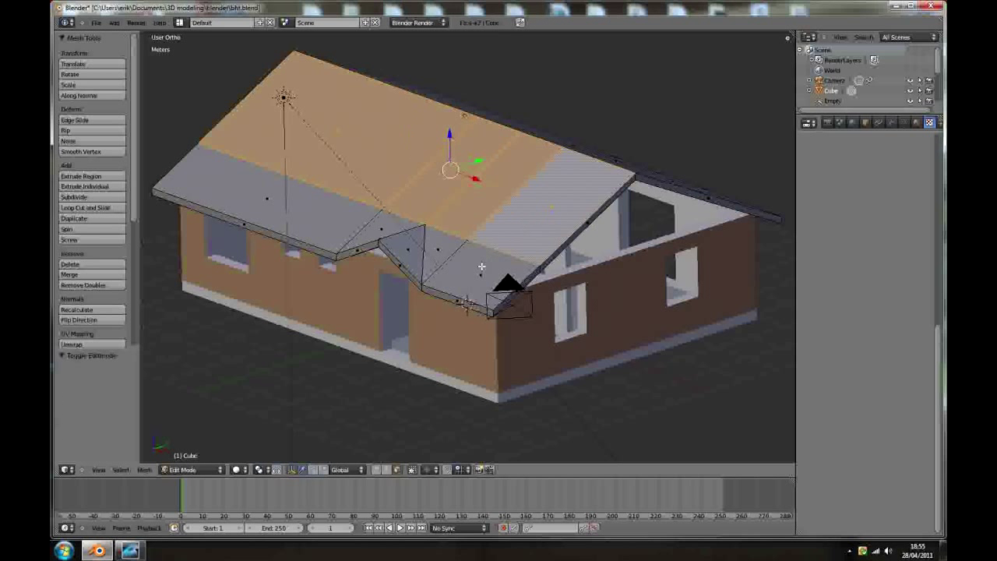
pyautogui.keyDown('shift'); pyautogui.rightClick(451, 252); pyautogui.keyUp('shift')
pyautogui.keyDown('shift'); pyautogui.rightClick(416, 248); pyautogui.keyUp('shift')
pyautogui.keyDown('shift'); pyautogui.rightClick(382, 224); pyautogui.keyUp('shift')
pyautogui.keyDown('shift'); pyautogui.rightClick(331, 217); pyautogui.keyUp('shift')
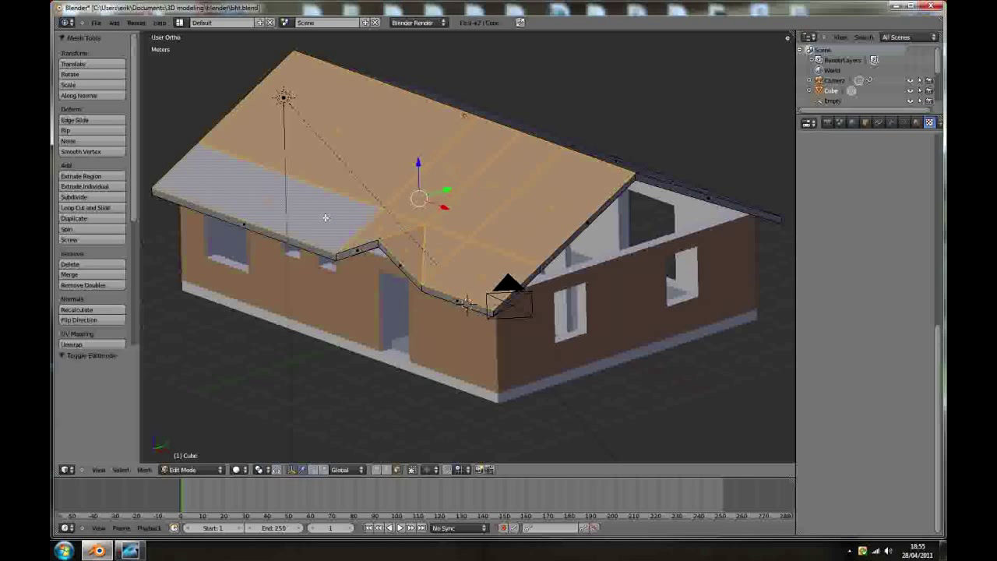
# - Add the far-side roof face, a dormer face and the three dark roof strips
pyautogui.moveTo(331, 218); pyautogui.dragTo(402, 250, button='middle')
pyautogui.keyDown('shift'); pyautogui.rightClick(402, 251); pyautogui.keyUp('shift')
pyautogui.moveTo(585, 188); pyautogui.dragTo(587, 190, button='middle')
pyautogui.keyDown('shift'); pyautogui.rightClick(586, 191); pyautogui.keyUp('shift')
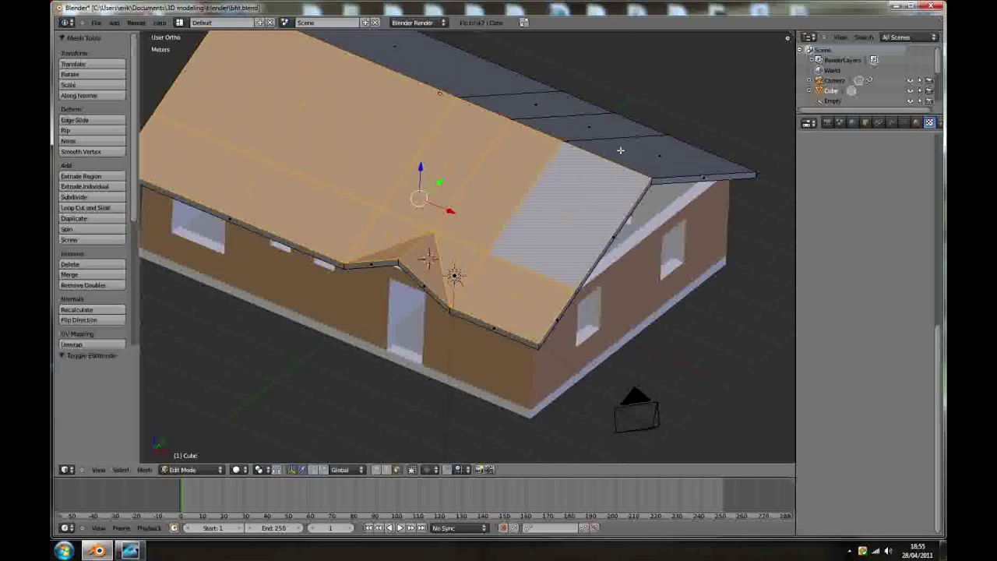
pyautogui.keyDown('shift'); pyautogui.rightClick(566, 121); pyautogui.keyUp('shift')
pyautogui.keyDown('shift'); pyautogui.rightClick(546, 110); pyautogui.keyUp('shift')
pyautogui.keyDown('shift'); pyautogui.rightClick(469, 83); pyautogui.keyUp('shift')
# - Add an empty material slot to the roof in the Material tab
pyautogui.scroll(-2, 428, 125)
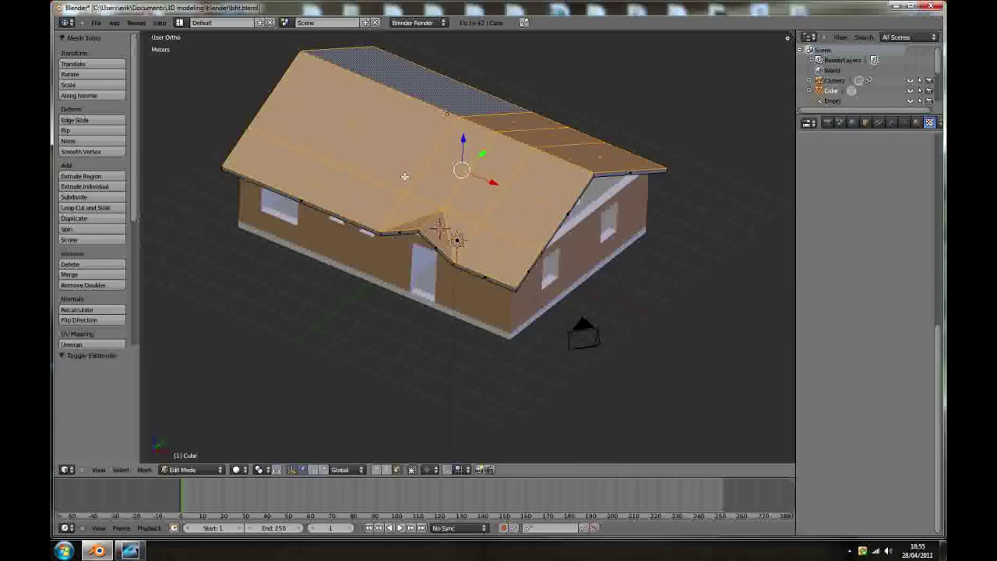
pyautogui.moveTo(404, 176); pyautogui.dragTo(392, 73, button='middle')
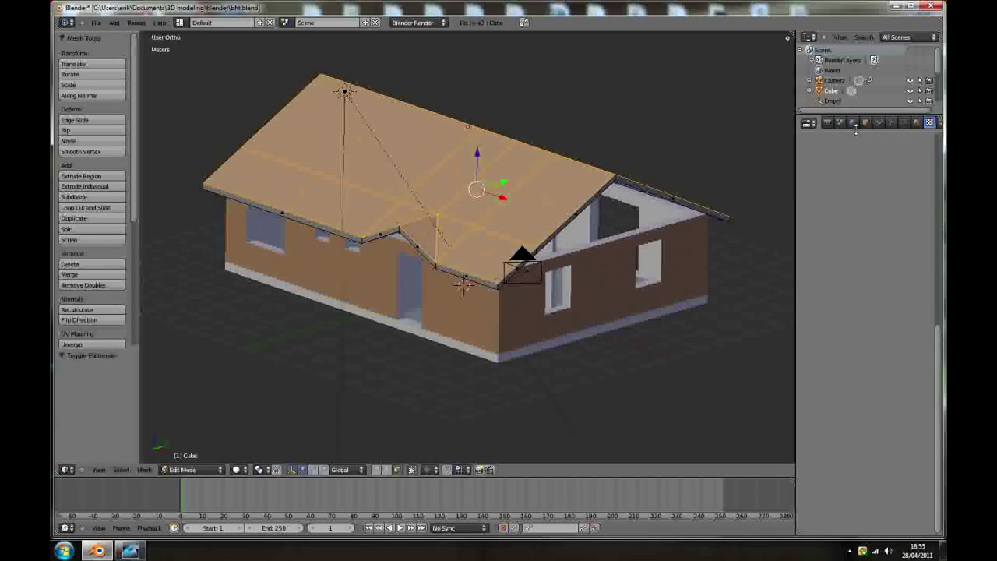
pyautogui.click(917, 122)
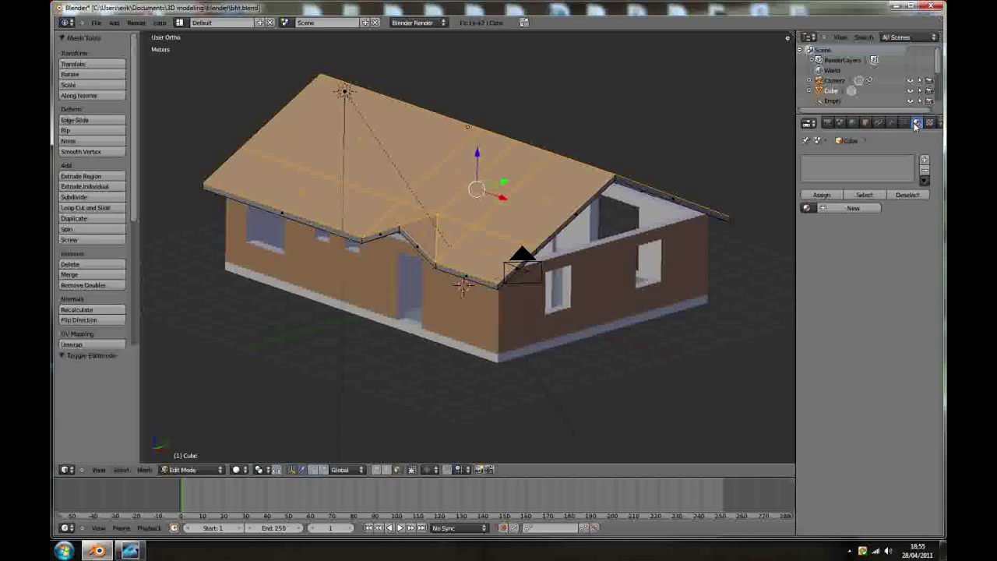
pyautogui.click(924, 161)
# - Create Material.001 for the selected roof faces and darken its diffuse colour to 0.107
pyautogui.click(925, 161)
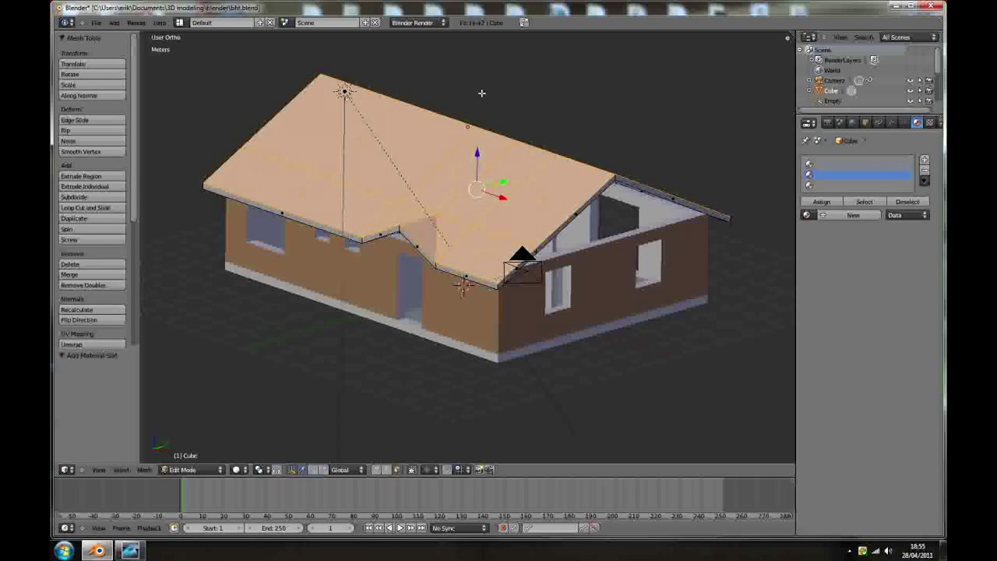
pyautogui.scroll(1, 411, 87)
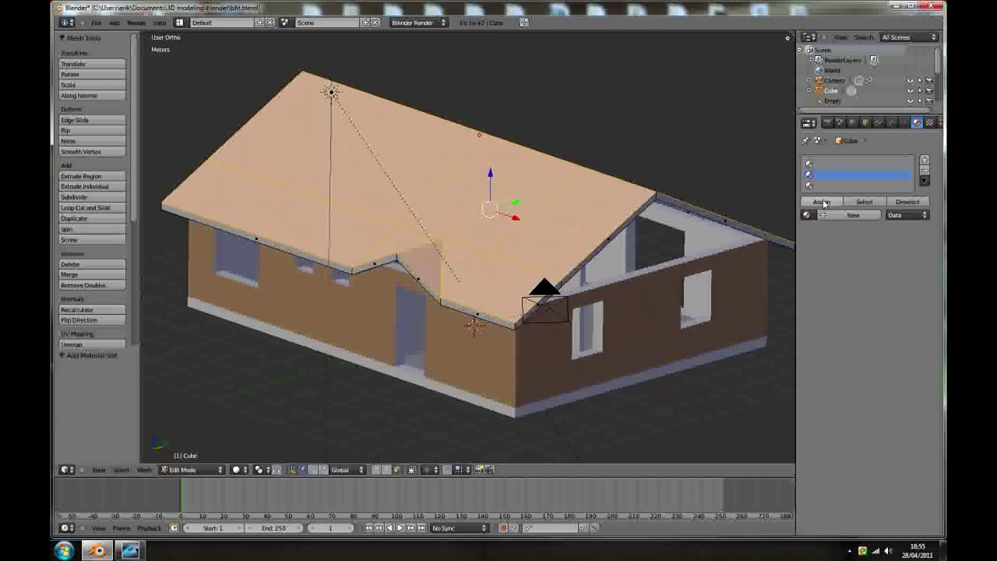
pyautogui.click(824, 203)
pyautogui.click(853, 215)
pyautogui.click(833, 345)
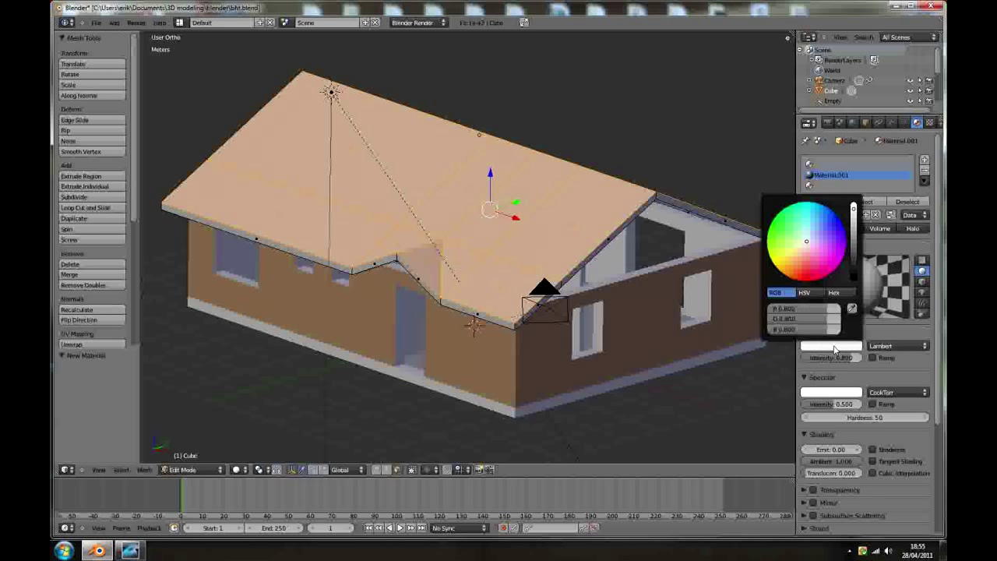
pyautogui.moveTo(853, 234); pyautogui.dragTo(854, 263)
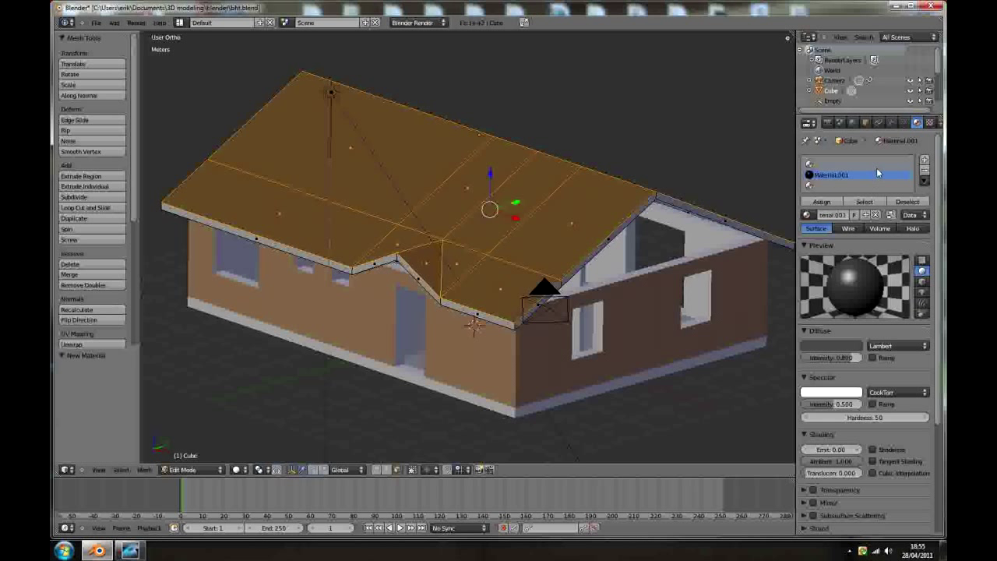
# - Add a new Image or Movie texture to the roof material
pyautogui.click(929, 123)
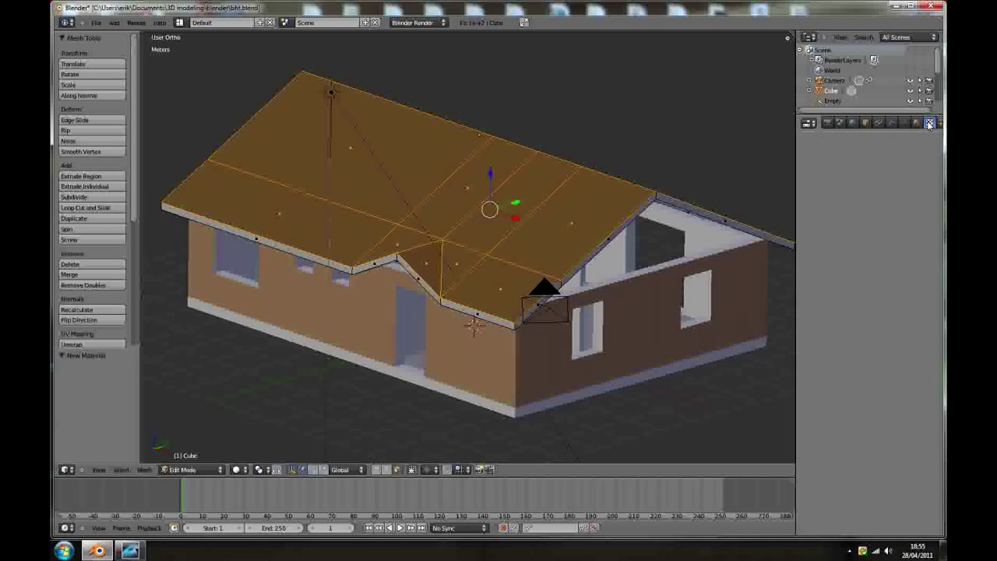
pyautogui.click(878, 235)
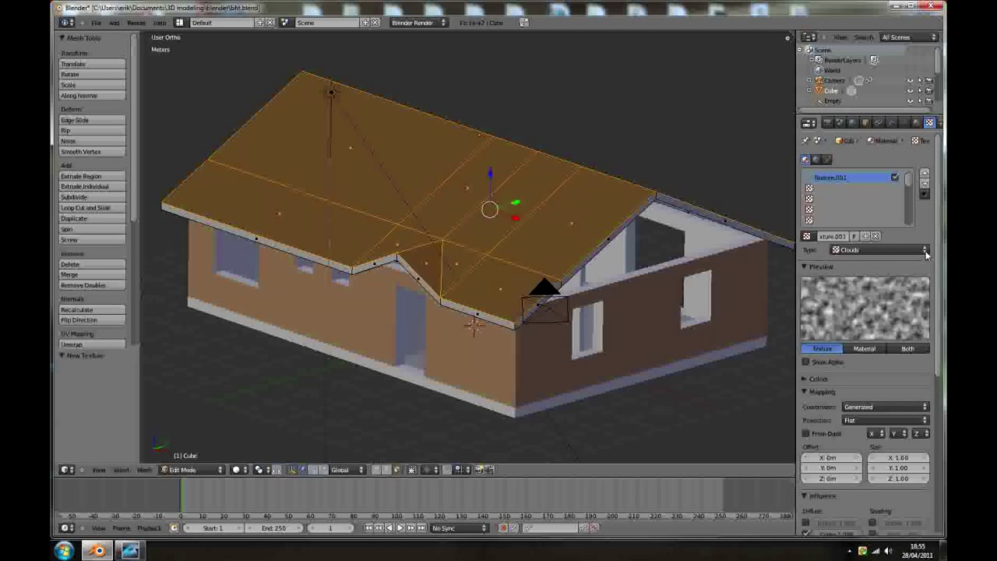
pyautogui.click(924, 250)
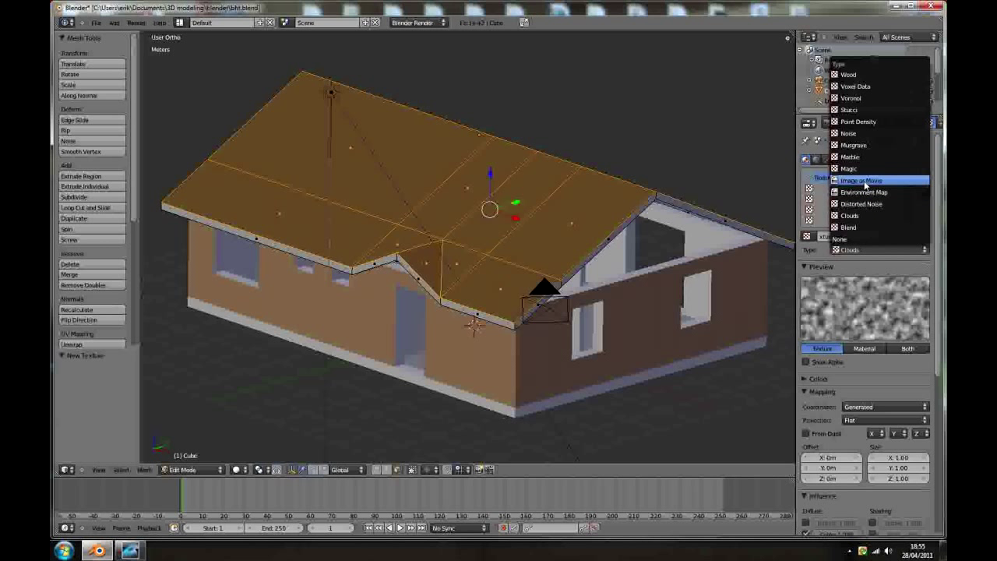
pyautogui.click(864, 181)
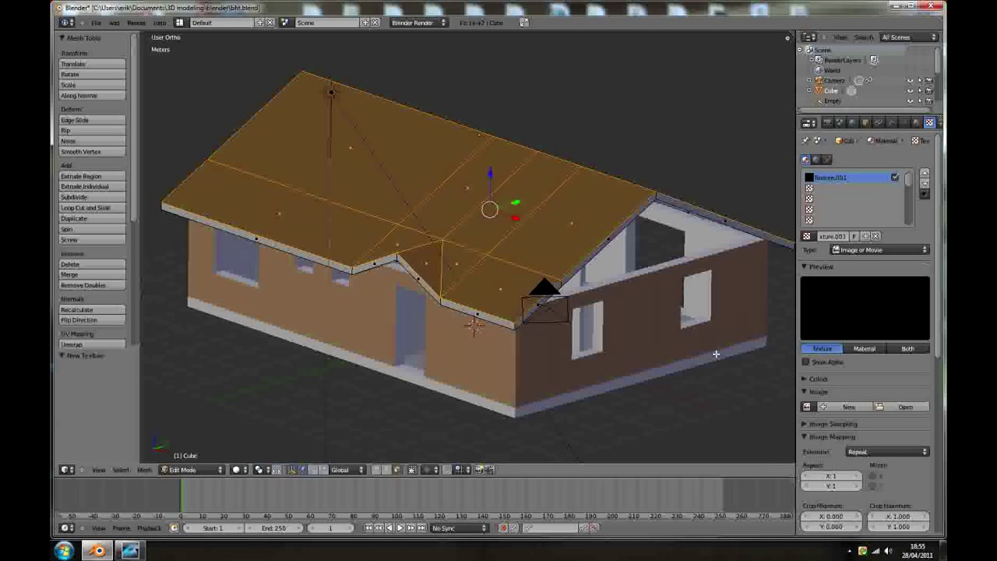
# - Browse to the house tut.ref folder and pick rooftile04.jpg in thumbnail view
pyautogui.click(902, 407)
pyautogui.click(89, 259)
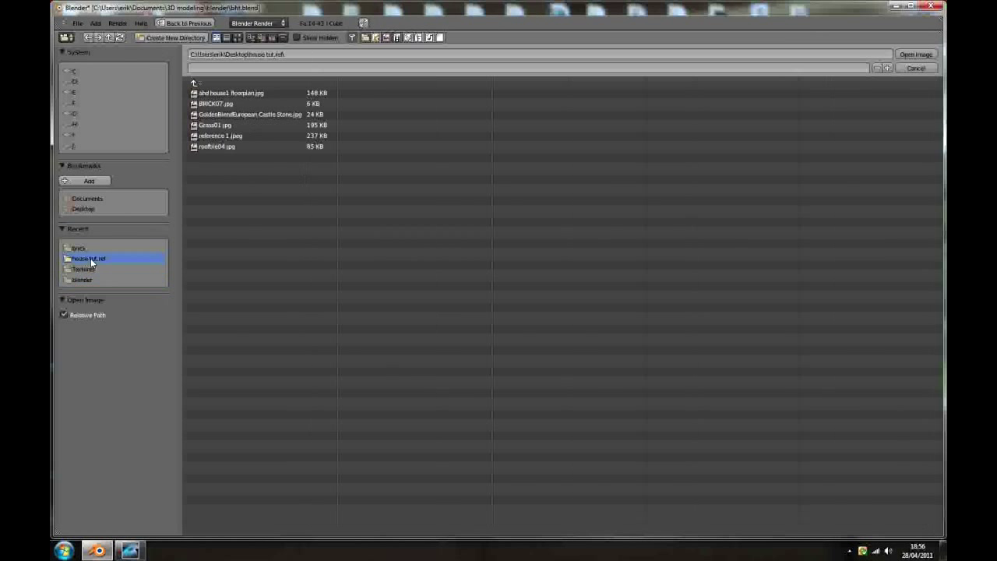
pyautogui.click(238, 37)
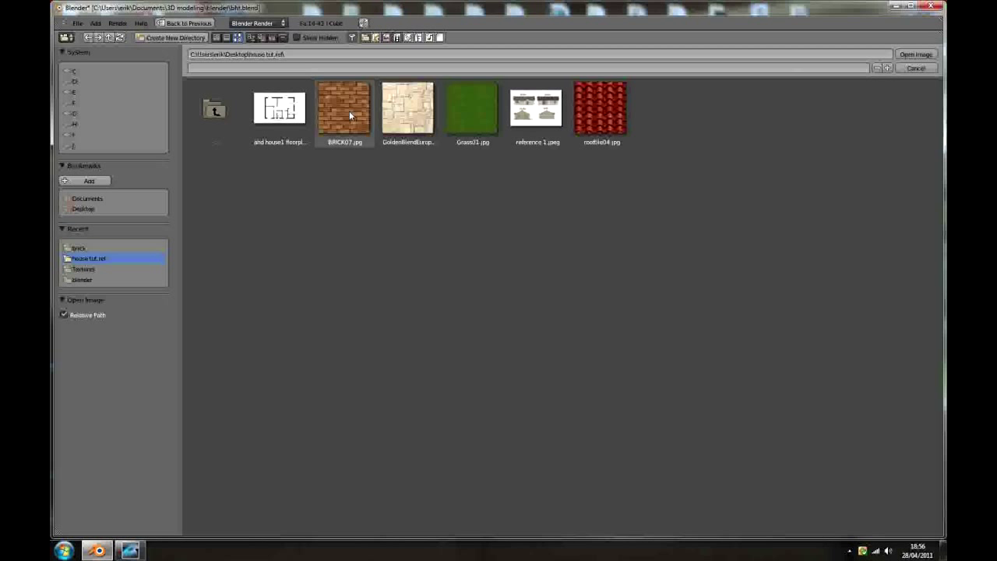
pyautogui.click(593, 113)
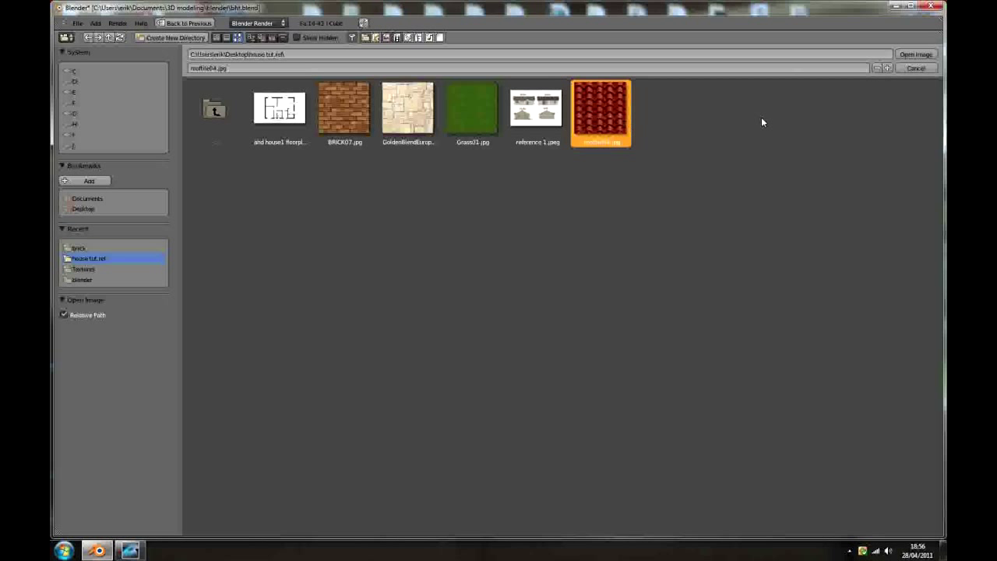
# - Load rooftile04.jpg and set the texture mapping projection to Cube
pyautogui.click(915, 55)
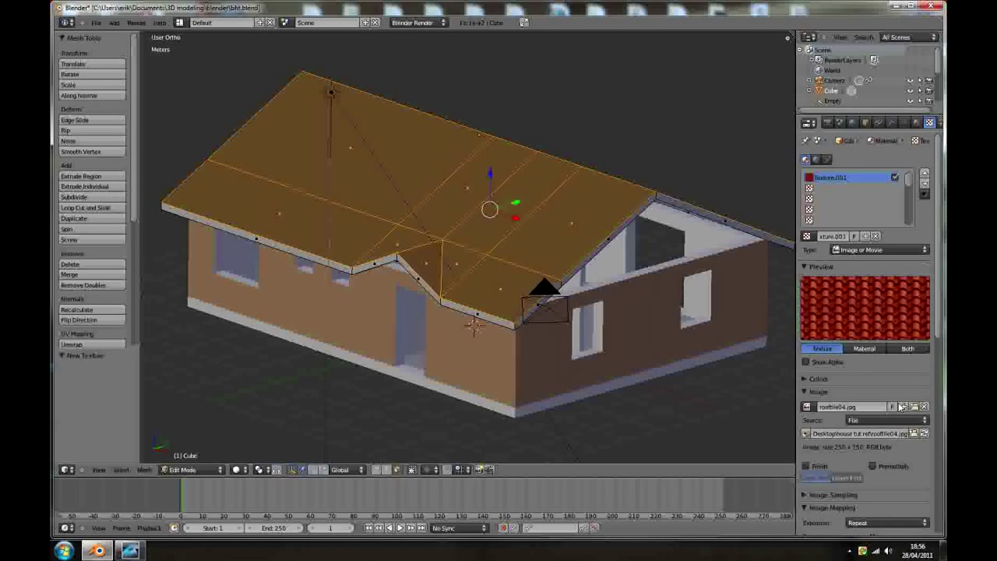
pyautogui.moveTo(940, 327); pyautogui.dragTo(942, 438)
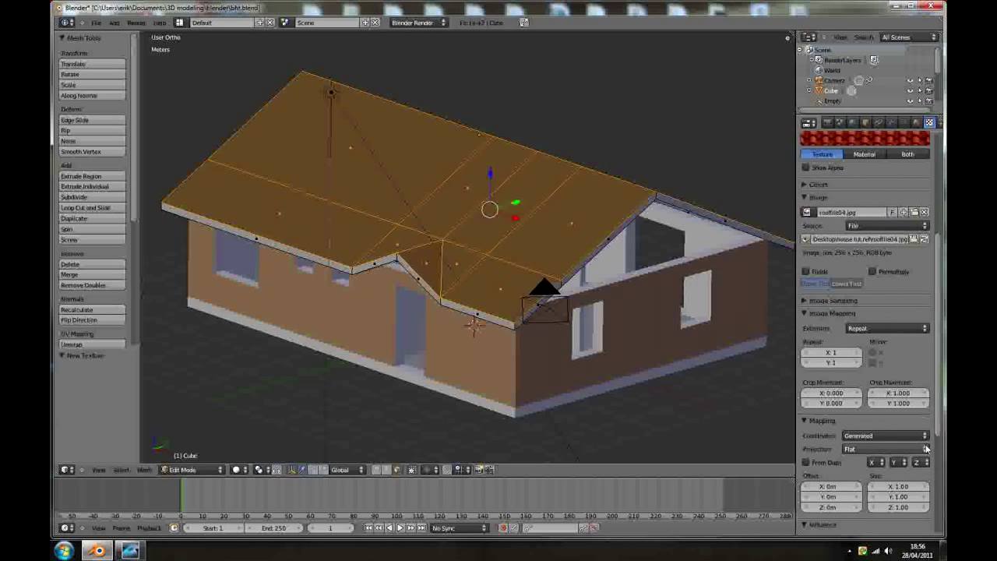
pyautogui.click(918, 448)
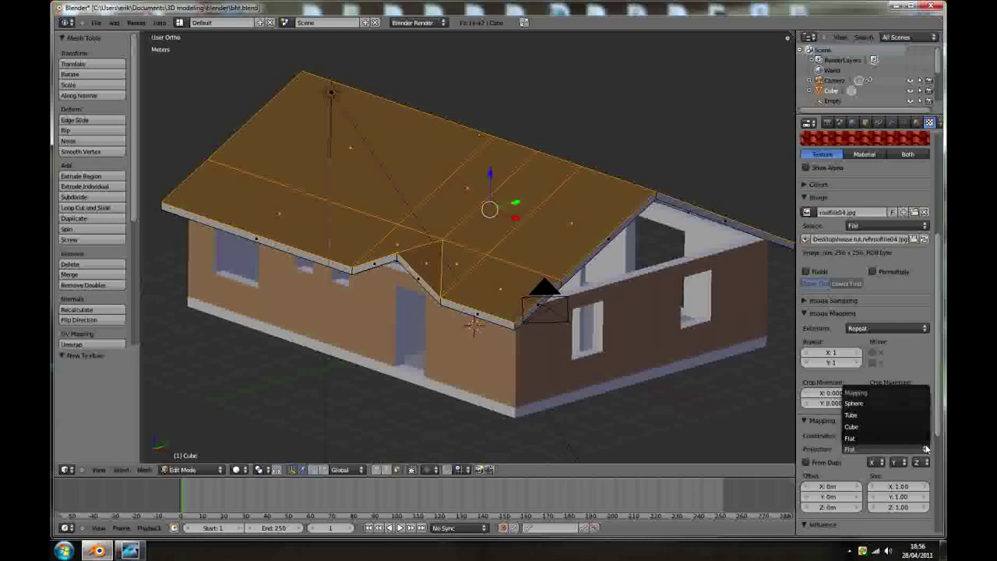
pyautogui.click(868, 429)
# - Set the tile repeat to 5 by 3 and test-render the roof
pyautogui.click(856, 354)
pyautogui.click(858, 354)
pyautogui.click(857, 354)
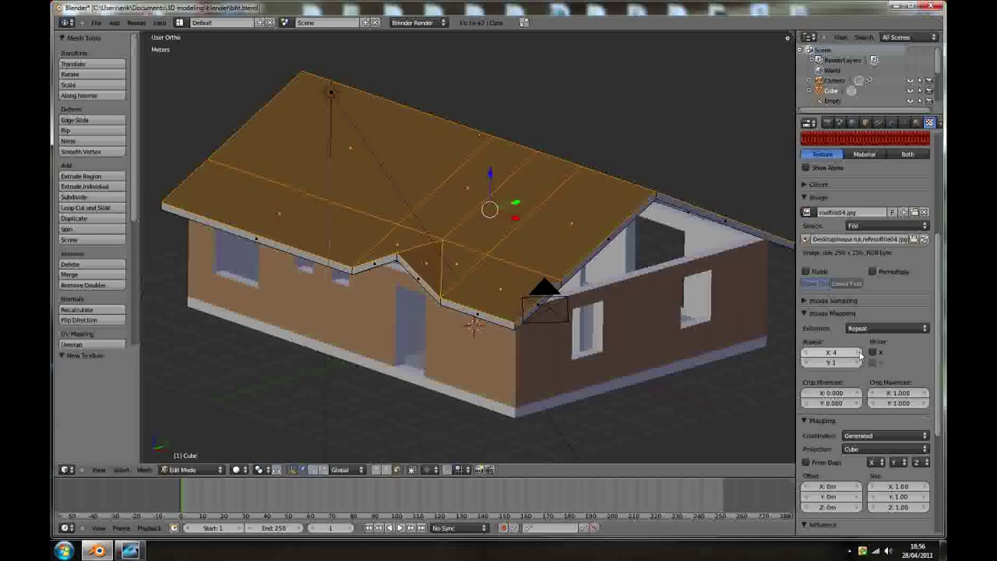
pyautogui.click(858, 363)
pyautogui.click(857, 363)
pyautogui.click(857, 354)
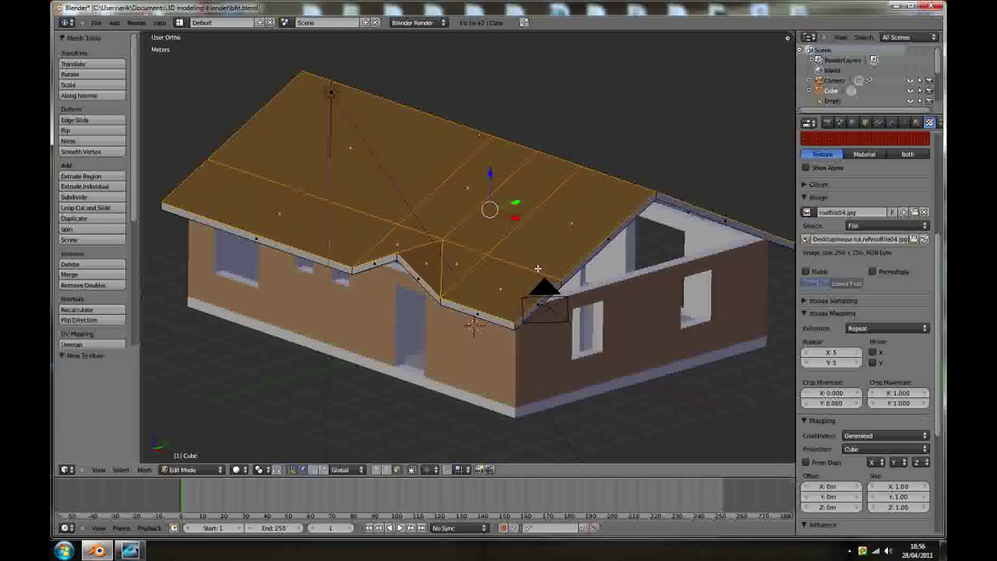
pyautogui.press('F12')
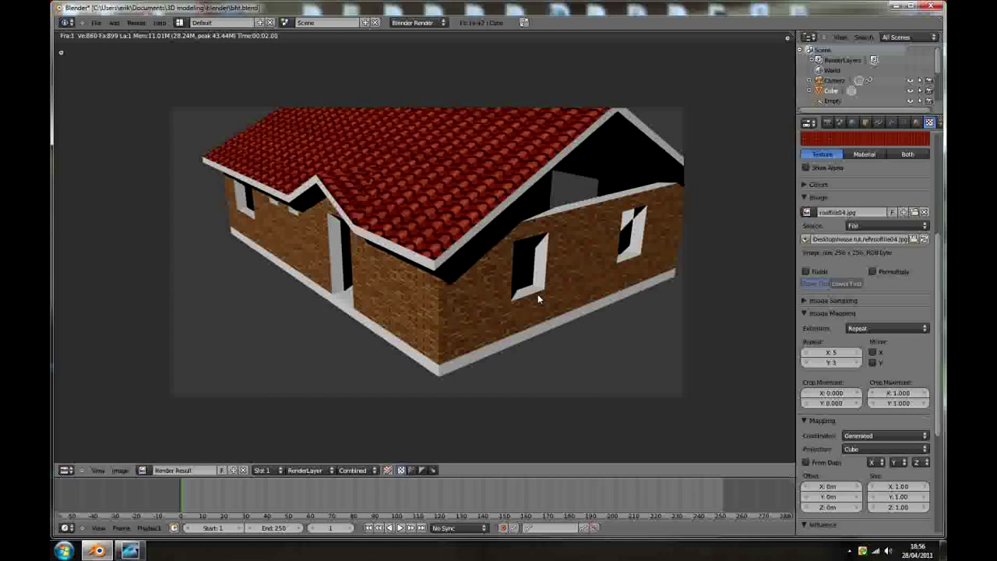
pyautogui.press('Escape')
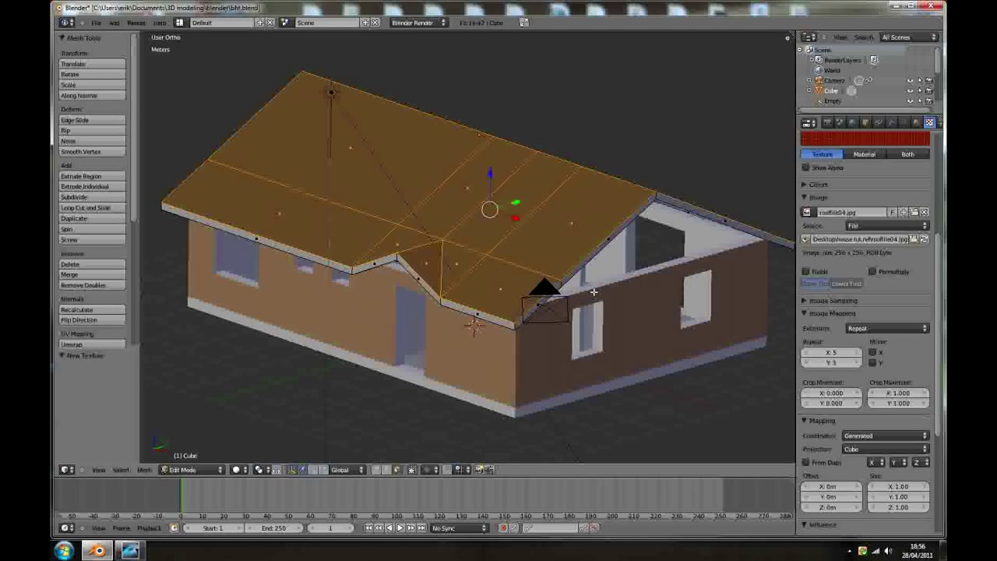
# - Raise the tile repeat to 6 by 4 and render again to check the tiling
pyautogui.click(856, 353)
pyautogui.click(857, 363)
pyautogui.press('F12')
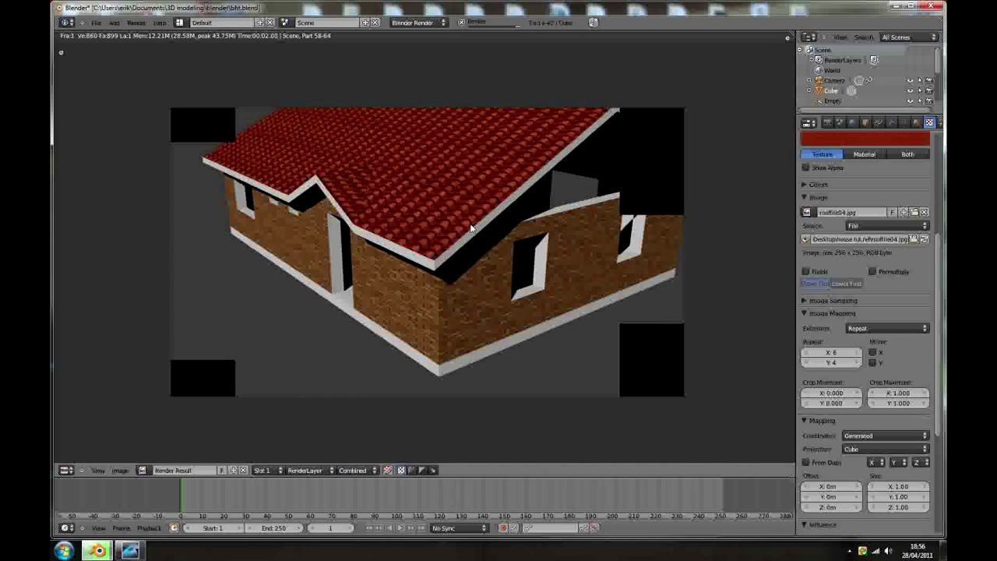
pyautogui.press('Escape')
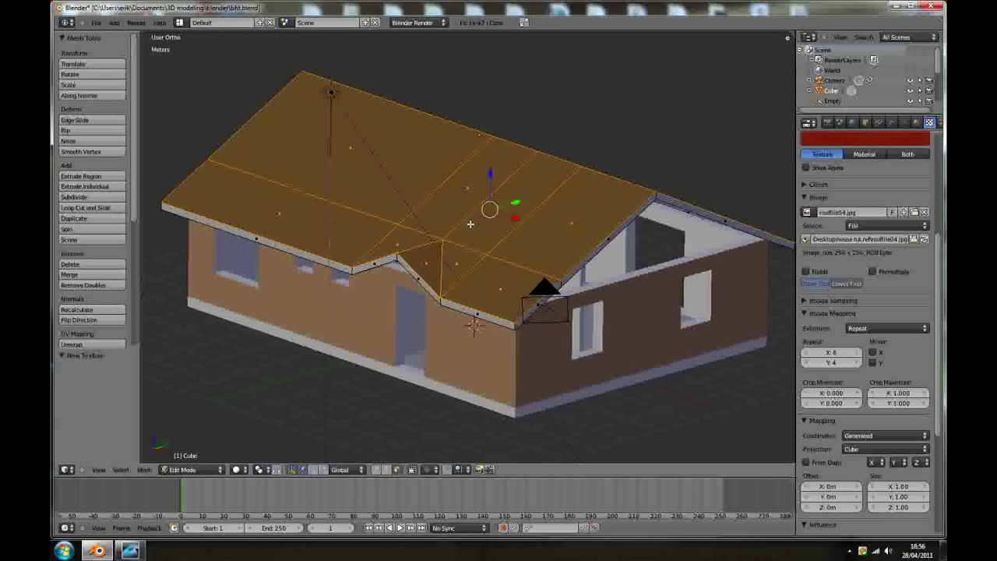
# - In wireframe view, move the Empty 80.304 cm along the Z axis
pyautogui.press('z')
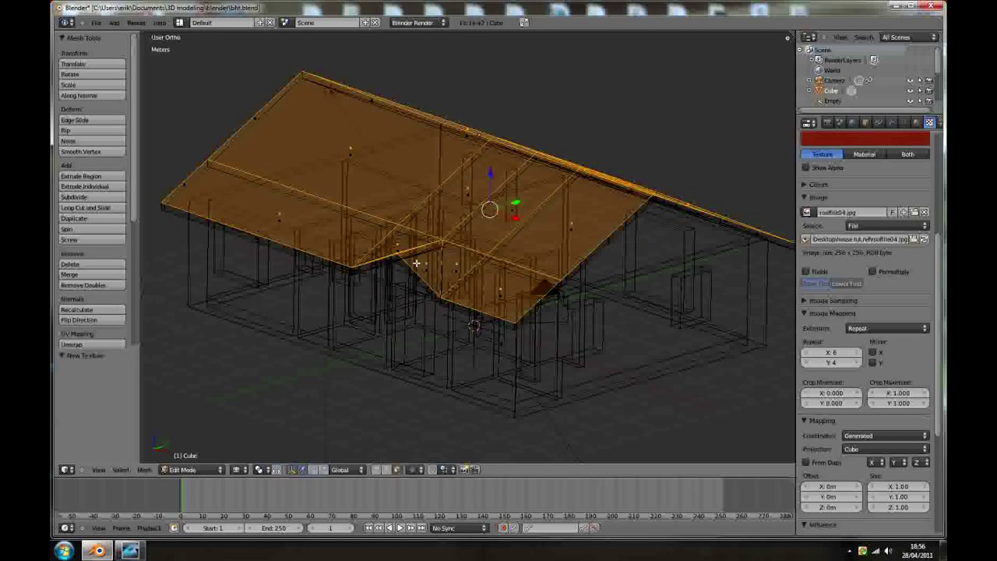
pyautogui.moveTo(430, 296); pyautogui.dragTo(415, 258, button='middle')
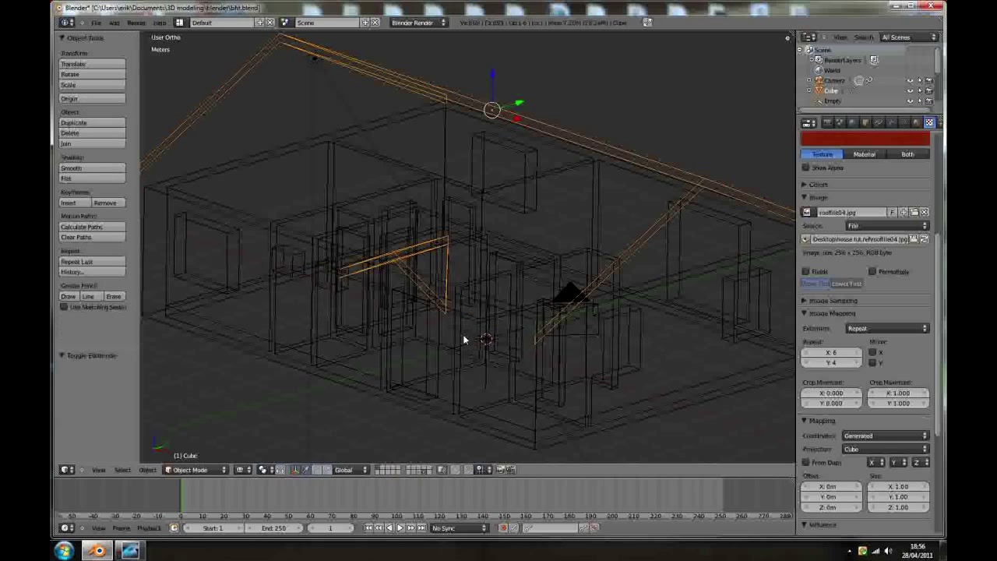
pyautogui.rightClick(467, 331)
pyautogui.press('g')
pyautogui.press('z')
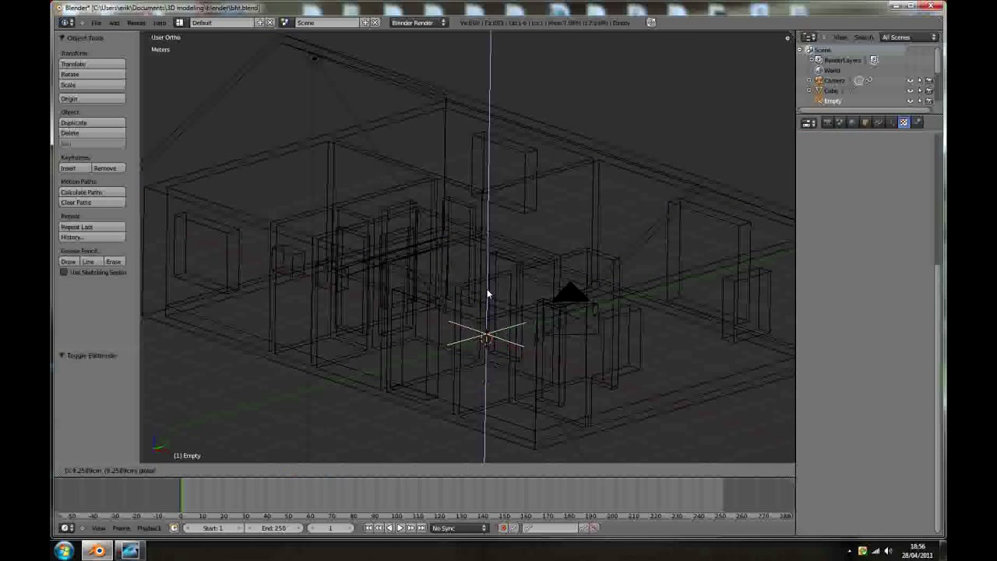
pyautogui.click(488, 262)
# - Render through the scene camera, then reselect the roof and frame it in solid shading
pyautogui.press('KP_0')
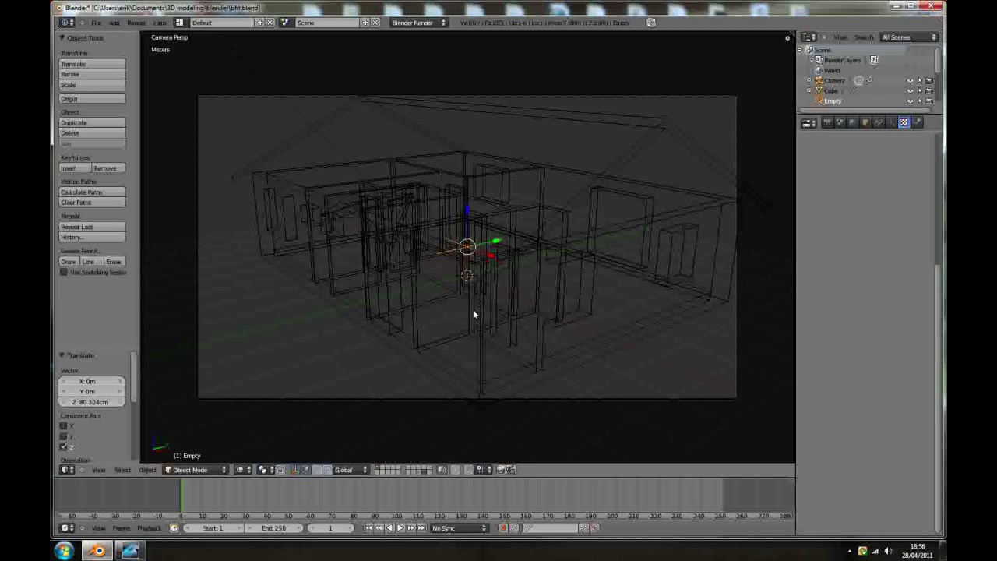
pyautogui.press('F12')
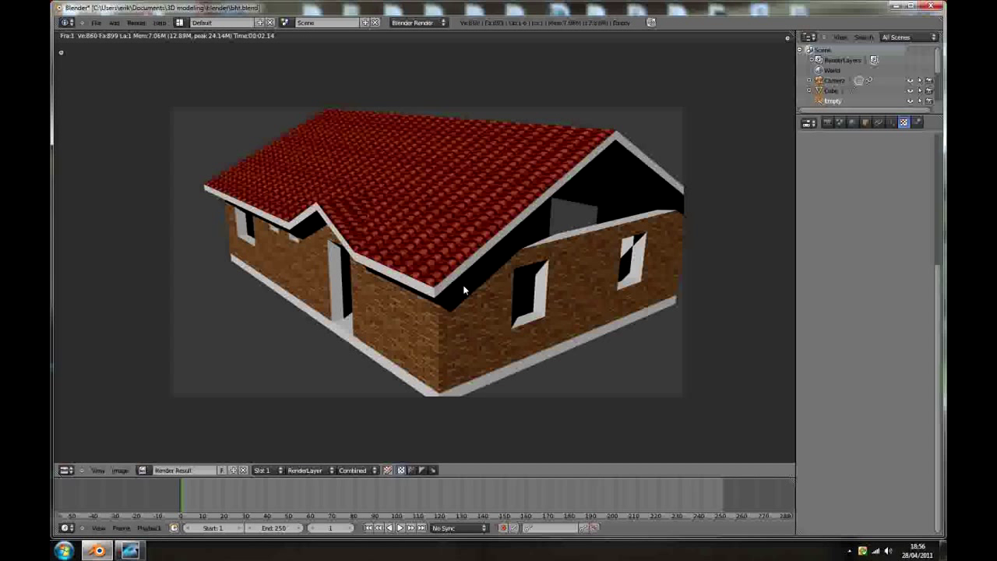
pyautogui.press('Escape')
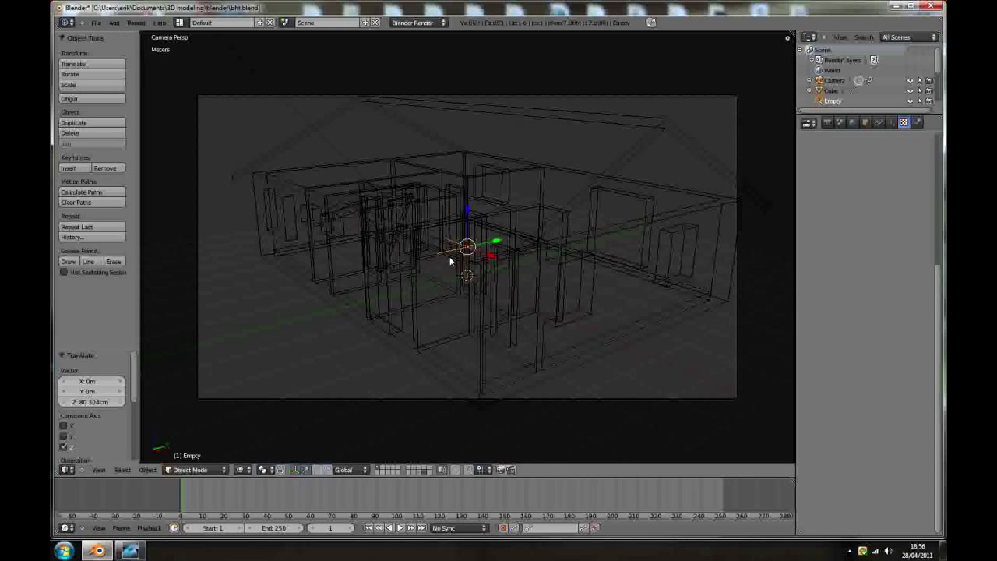
pyautogui.rightClick(587, 117)
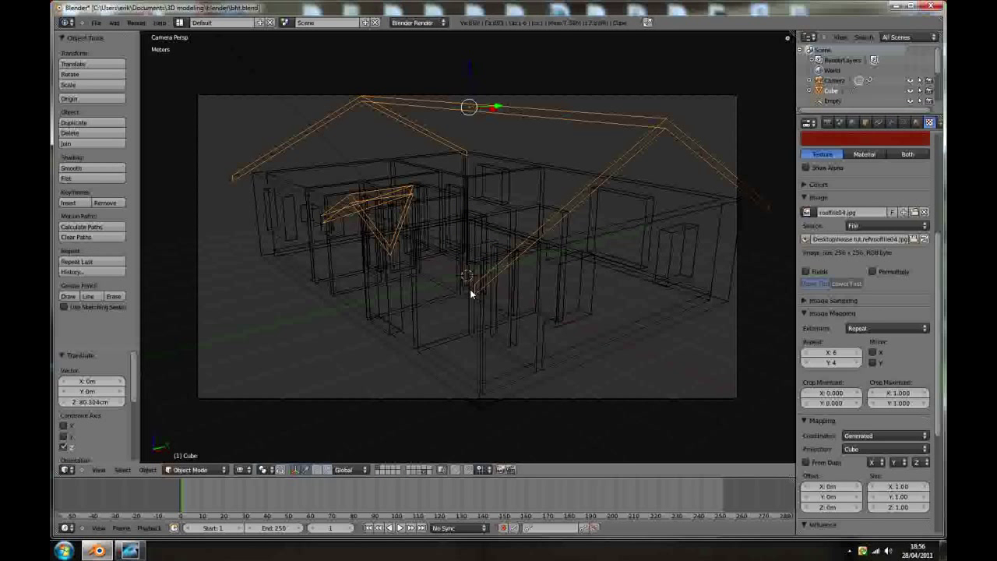
pyautogui.press('z')
pyautogui.press('KP_Decimal')
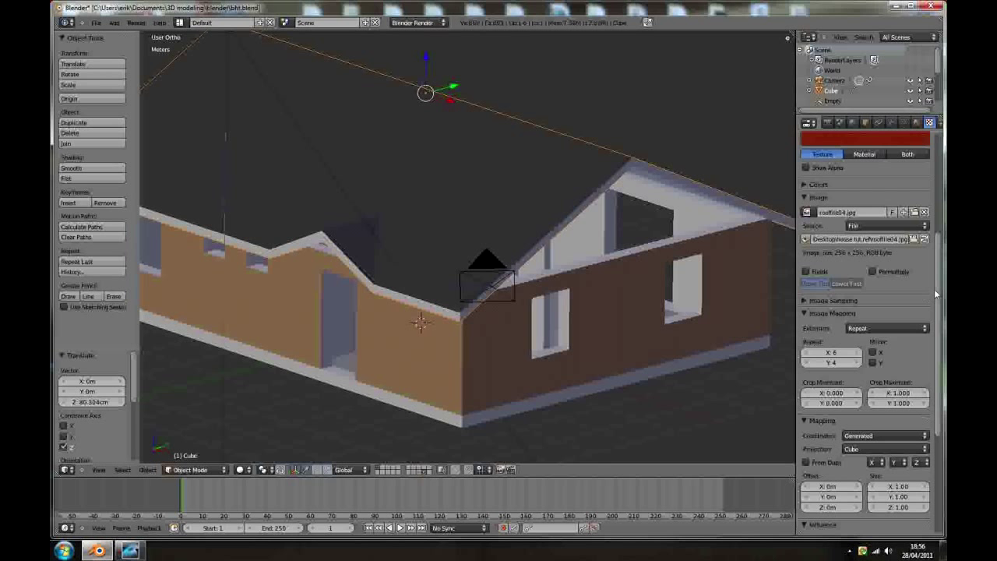
# - Lower the roof texture to brightness 0.724, contrast 0.441, saturation 0.456 and render
pyautogui.scroll(5, 938, 187)
pyautogui.scroll(-2, 937, 187)
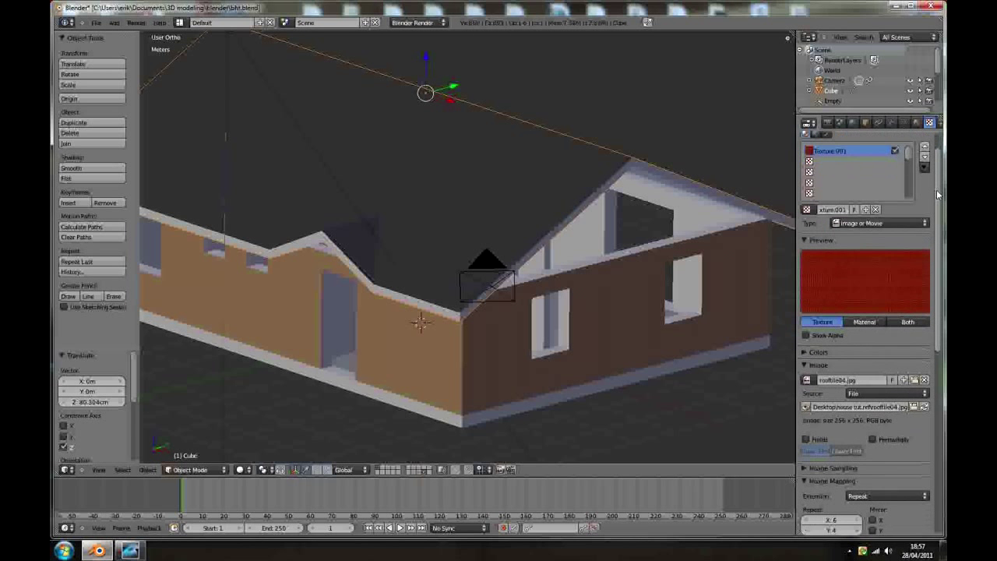
pyautogui.click(802, 348)
pyautogui.moveTo(909, 391); pyautogui.dragTo(857, 412)
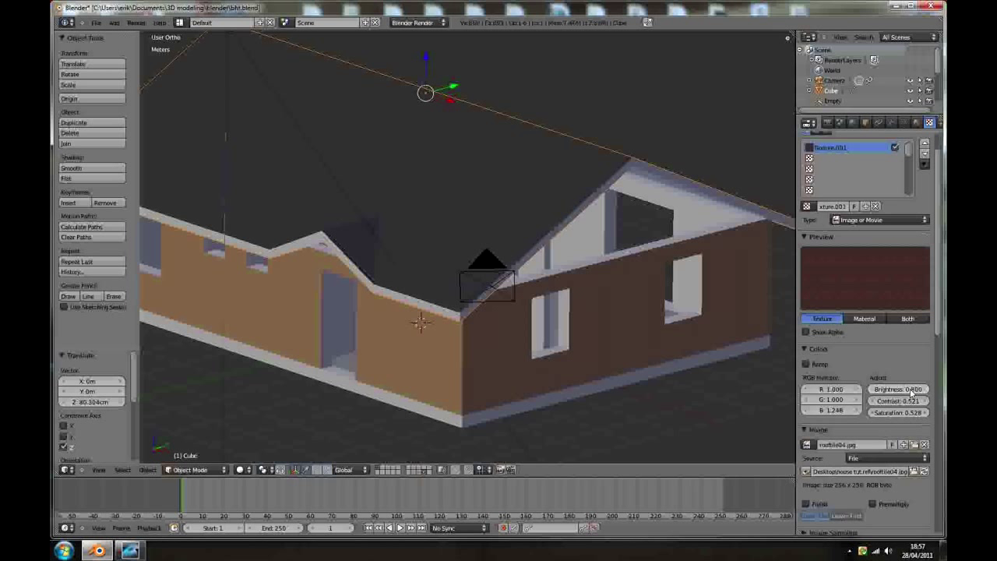
pyautogui.moveTo(913, 392); pyautogui.dragTo(904, 414)
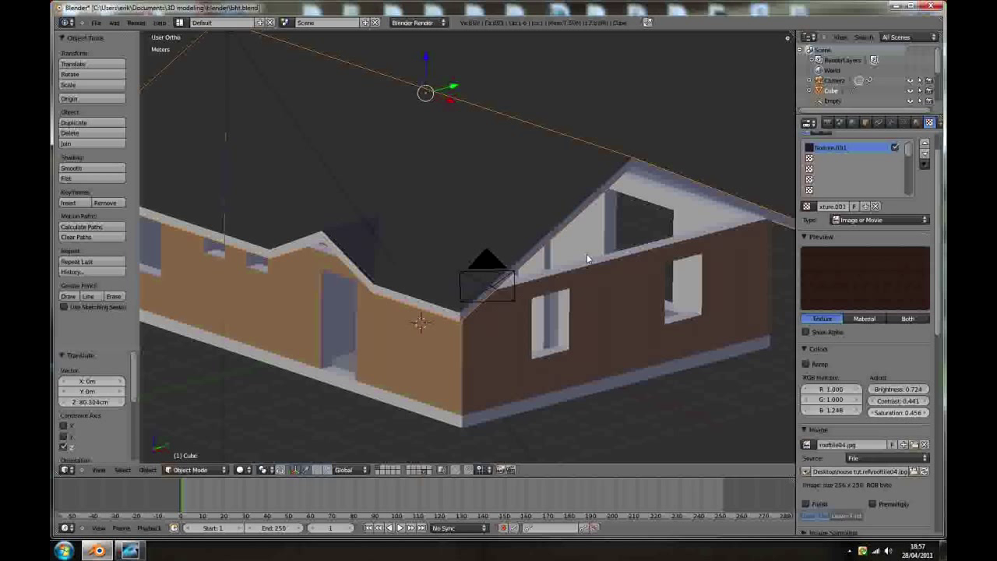
pyautogui.press('F12')
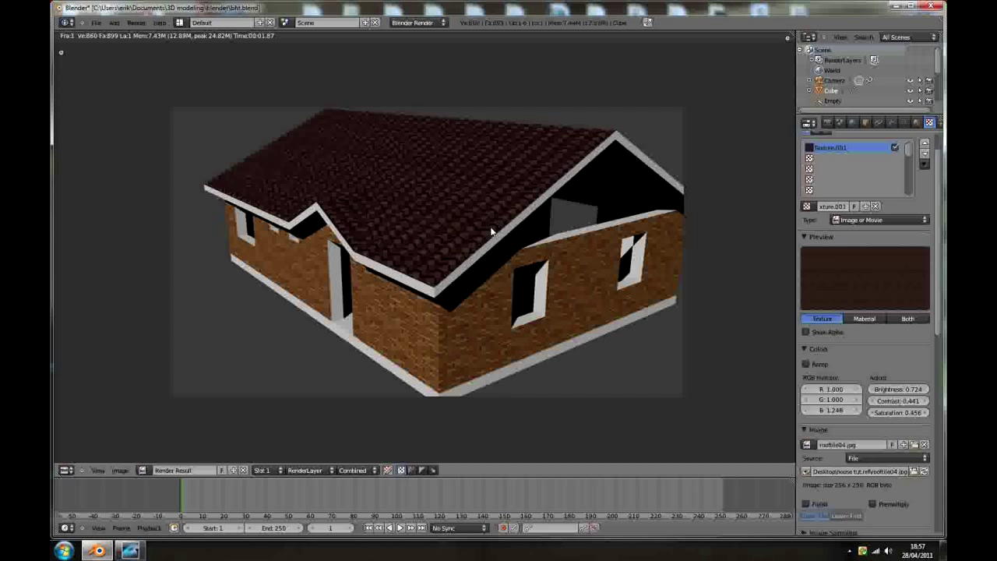
# - Close the render and enter Edit Mode on the roof mesh
pyautogui.press('Escape')
pyautogui.scroll(1, 406, 280)
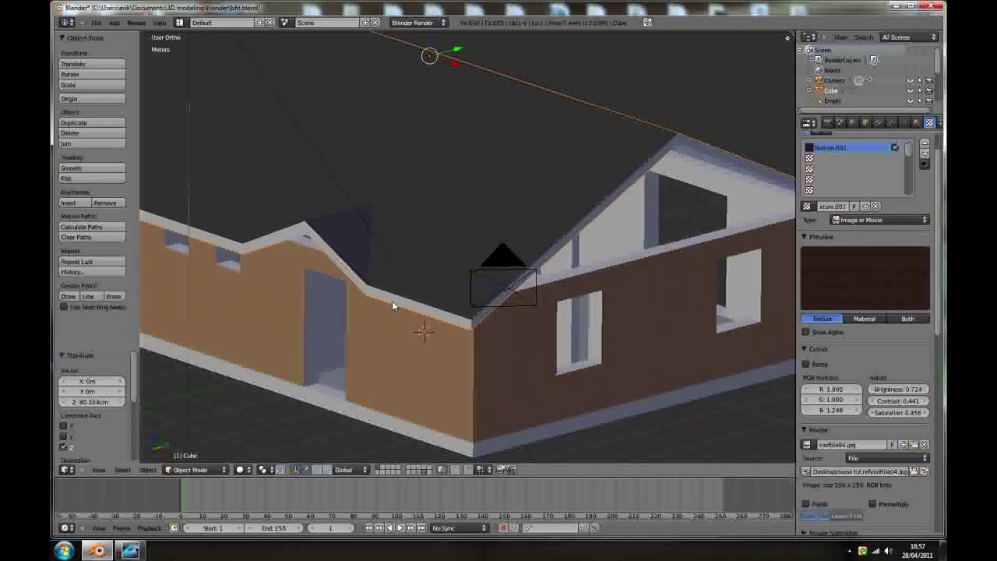
pyautogui.press('Tab')
pyautogui.moveTo(393, 299); pyautogui.dragTo(415, 248, button='middle')
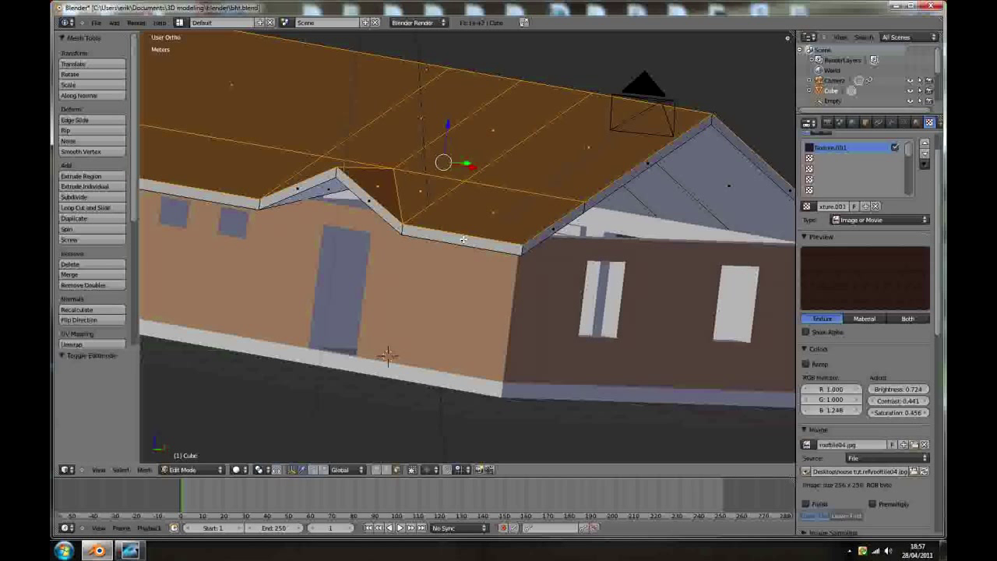
# - Loop-select the roof trim strips along the eaves and gable slopes
pyautogui.keyDown('alt'); pyautogui.rightClick(463, 239); pyautogui.keyUp('alt')
pyautogui.press('a')
pyautogui.keyDown('alt'); pyautogui.rightClick(404, 229); pyautogui.keyUp('alt')
pyautogui.keyDown('alt'); pyautogui.rightClick(354, 188); pyautogui.keyUp('alt')
pyautogui.keyDown('alt'); pyautogui.rightClick(330, 177); pyautogui.keyUp('alt')
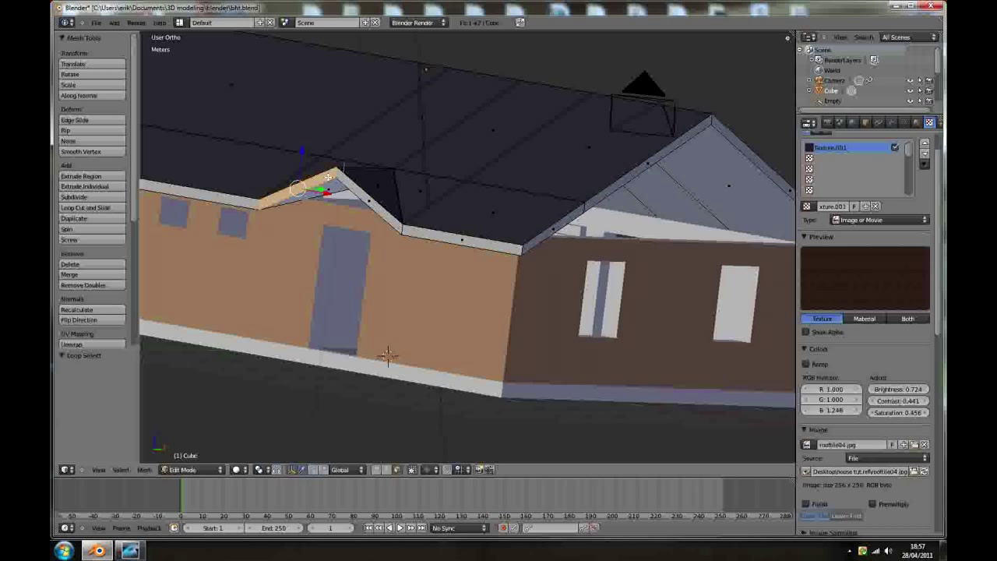
pyautogui.keyDown('alt'); pyautogui.rightClick(513, 252); pyautogui.keyUp('alt')
pyautogui.keyDown('alt'); pyautogui.rightClick(534, 242); pyautogui.keyUp('alt')
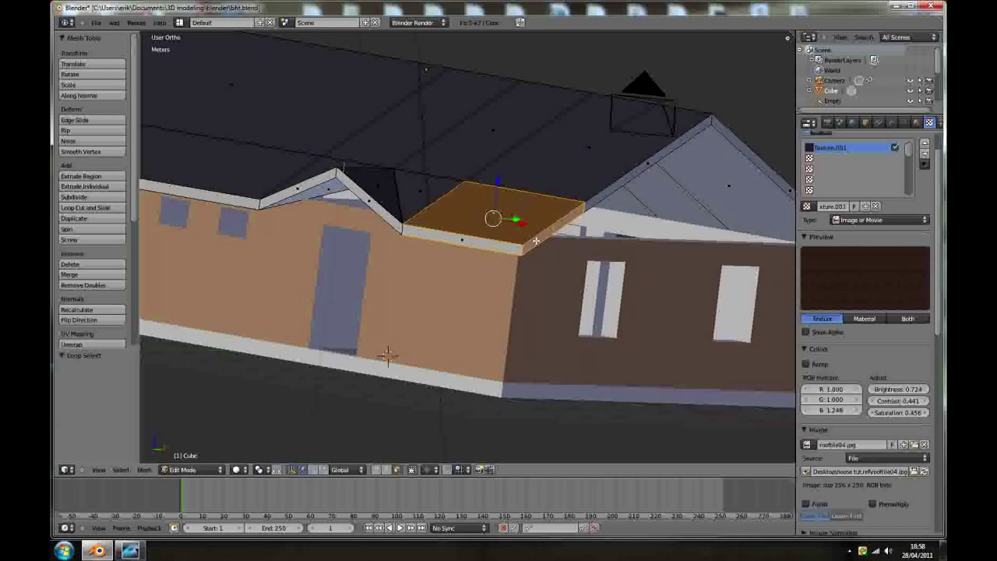
pyautogui.keyDown('alt'); pyautogui.rightClick(590, 202); pyautogui.keyUp('alt')
pyautogui.keyDown('alt'); pyautogui.rightClick(579, 215); pyautogui.keyUp('alt')
pyautogui.keyDown('alt'); pyautogui.rightClick(411, 232); pyautogui.keyUp('alt')
pyautogui.keyDown('alt'); pyautogui.rightClick(399, 226); pyautogui.keyUp('alt')
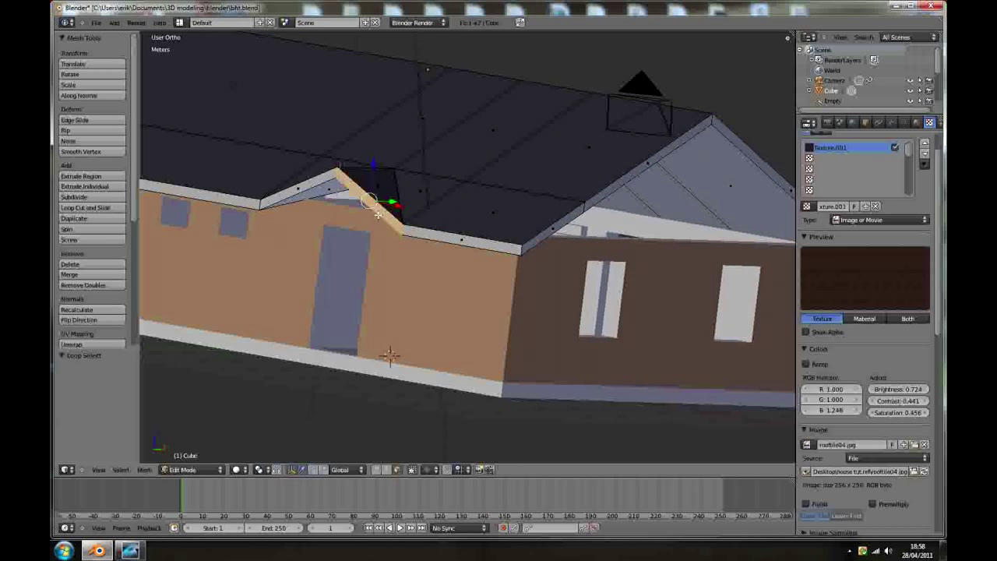
pyautogui.moveTo(381, 207); pyautogui.dragTo(308, 186, button='middle')
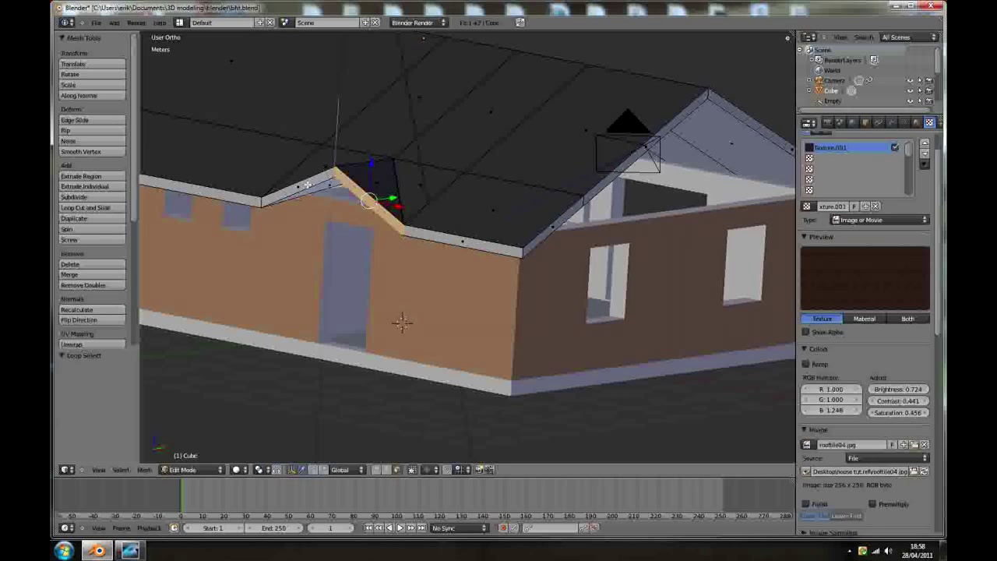
pyautogui.keyDown('alt'); pyautogui.keyDown('shift'); pyautogui.rightClick(307, 185); pyautogui.keyUp('shift'); pyautogui.keyUp('alt')
pyautogui.keyDown('alt'); pyautogui.keyDown('shift'); pyautogui.rightClick(250, 199); pyautogui.keyUp('shift'); pyautogui.keyUp('alt')
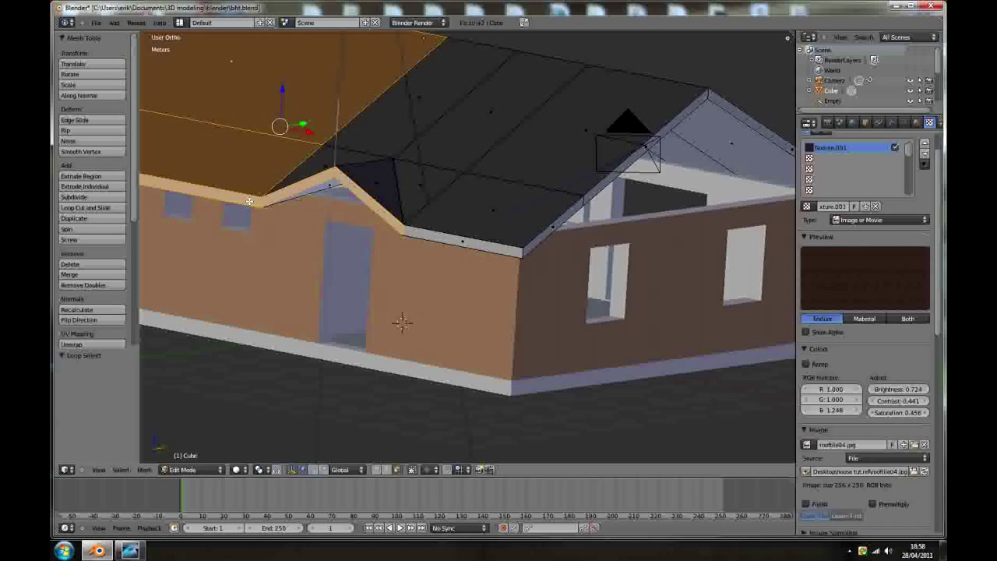
pyautogui.scroll(-3, 377, 232)
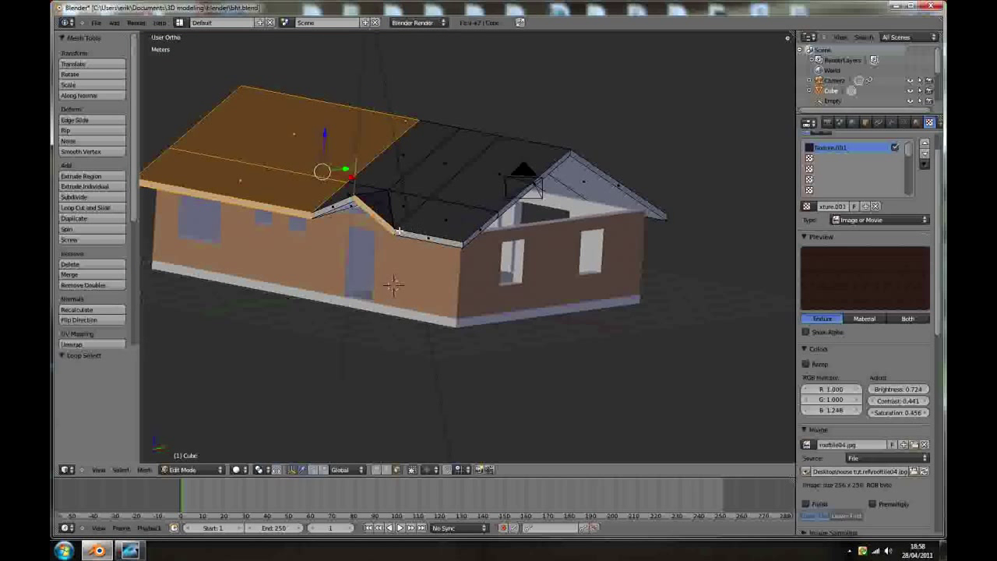
# - Clear the selection and reselect the gable and roof edge trim loops
pyautogui.press('Tab')
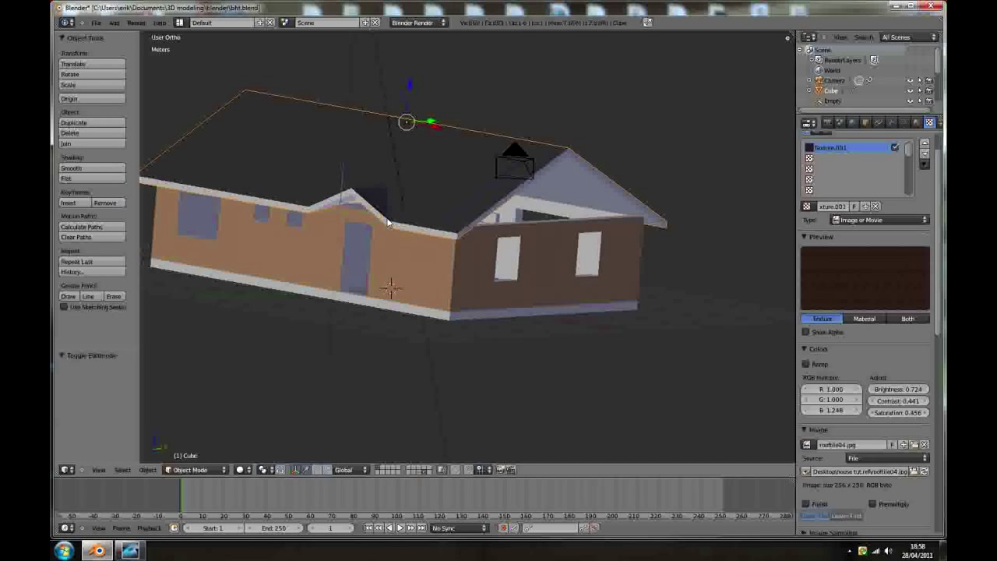
pyautogui.scroll(2, 387, 221)
pyautogui.press('Tab')
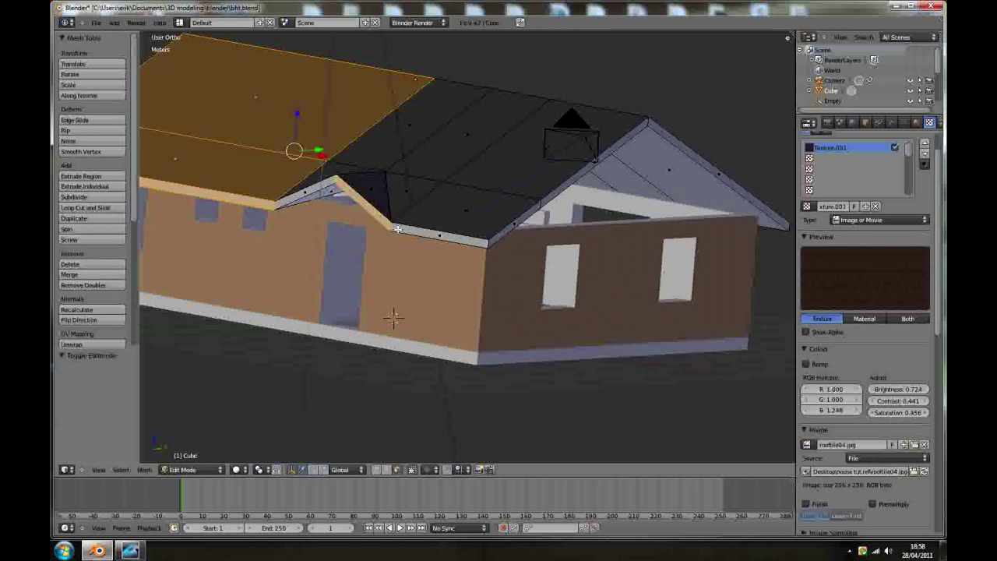
pyautogui.press('a')
pyautogui.keyDown('alt'); pyautogui.rightClick(397, 228); pyautogui.keyUp('alt')
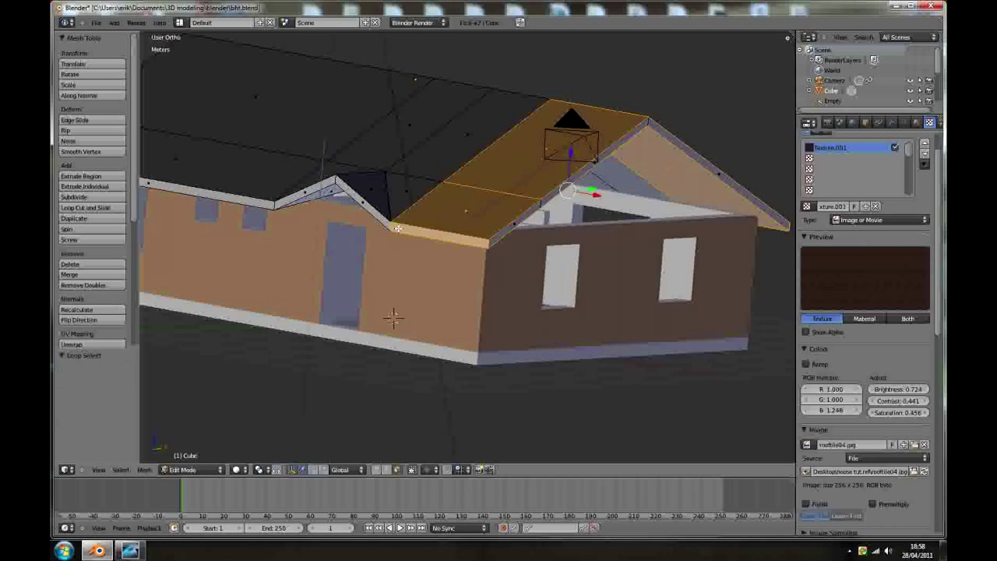
pyautogui.keyDown('alt'); pyautogui.rightClick(390, 226); pyautogui.keyUp('alt')
pyautogui.keyDown('alt'); pyautogui.keyDown('shift'); pyautogui.rightClick(391, 227); pyautogui.keyUp('shift'); pyautogui.keyUp('alt')
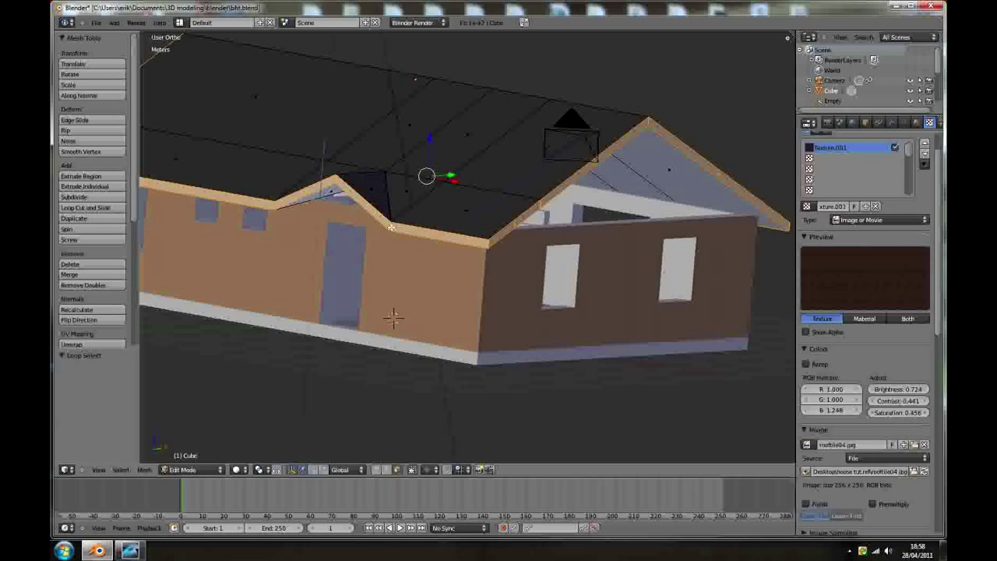
pyautogui.moveTo(470, 223); pyautogui.dragTo(533, 240, button='middle')
pyautogui.scroll(-1, 533, 240)
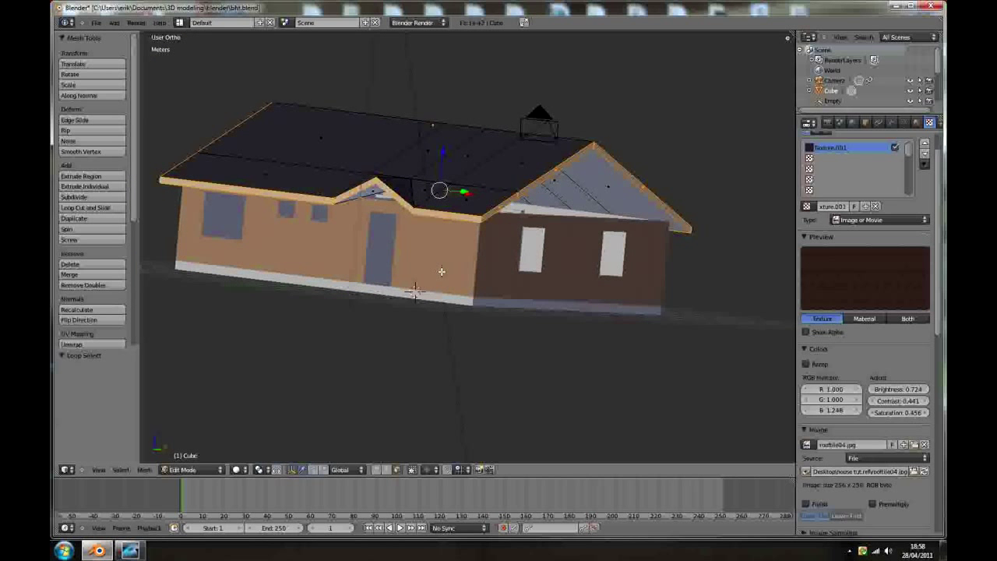
# - Isolate the roof in Local view and box-select its mesh from above
pyautogui.press('KP_Divide')
pyautogui.moveTo(451, 272); pyautogui.dragTo(476, 149, button='middle')
pyautogui.moveTo(366, 287); pyautogui.dragTo(404, 156, button='middle')
pyautogui.scroll(1, 413, 180)
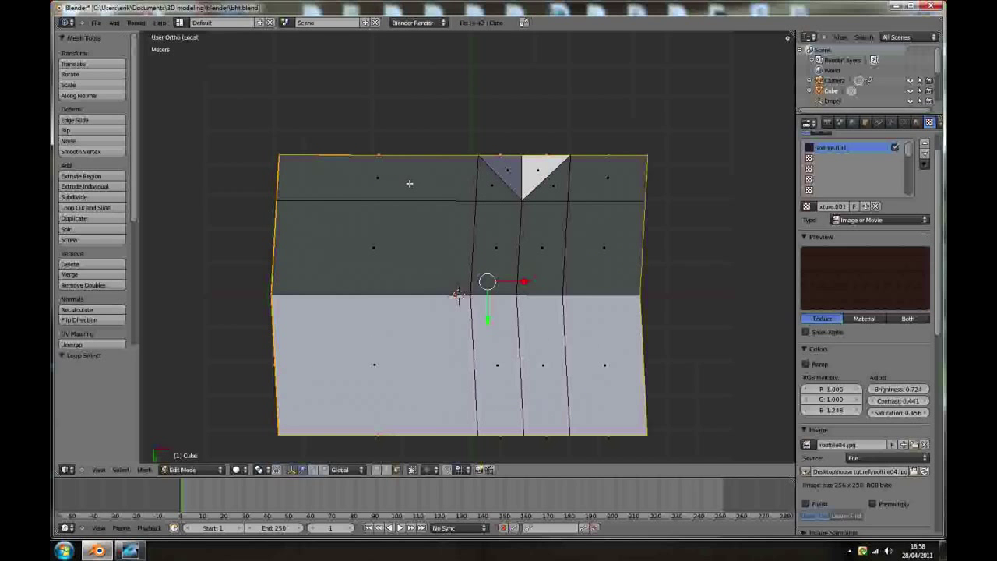
pyautogui.press('b')
pyautogui.moveTo(337, 161); pyautogui.dragTo(612, 400)
pyautogui.moveTo(483, 288); pyautogui.dragTo(481, 365, button='middle')
pyautogui.moveTo(362, 247); pyautogui.dragTo(351, 291, button='middle')
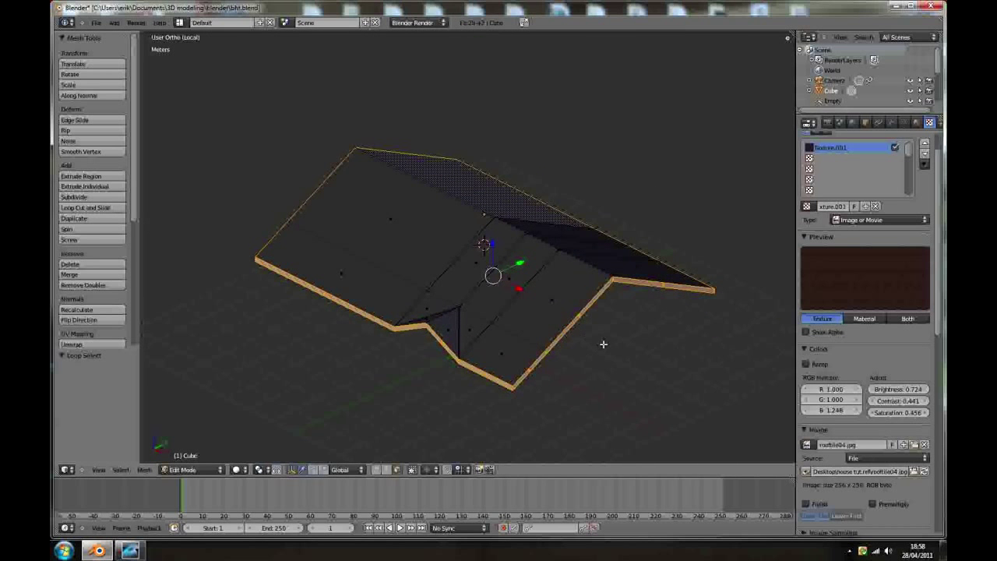
pyautogui.moveTo(602, 345); pyautogui.dragTo(619, 347, button='middle')
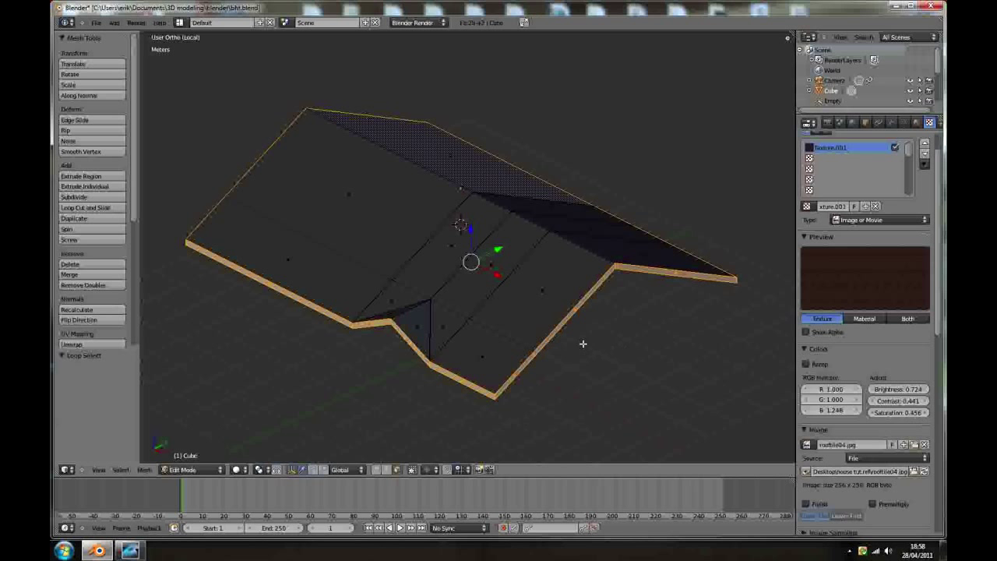
# - Leave Local view and create a new Material.002 in an empty material slot
pyautogui.press('KP_Divide')
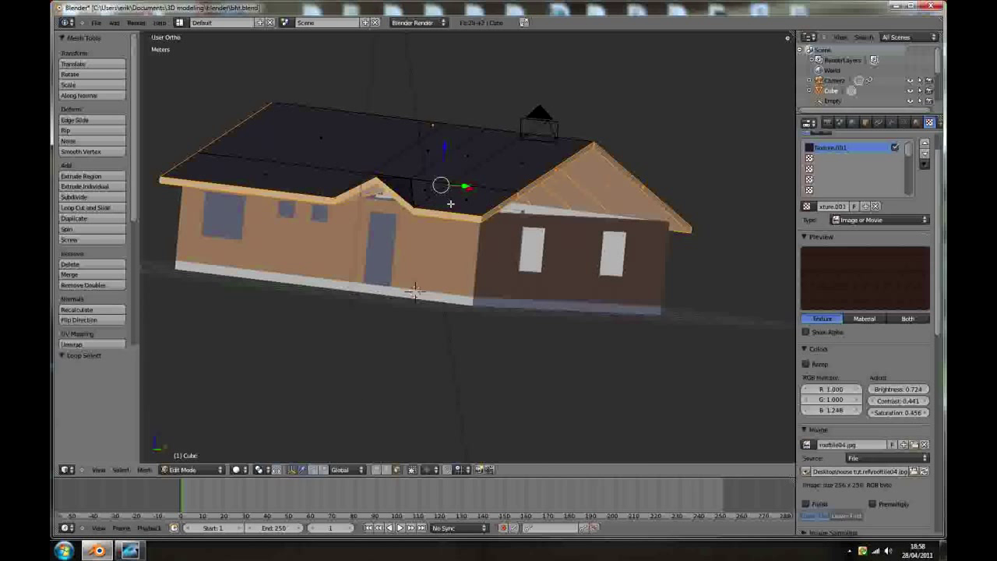
pyautogui.scroll(1, 479, 186)
pyautogui.press('Tab')
pyautogui.press('Tab')
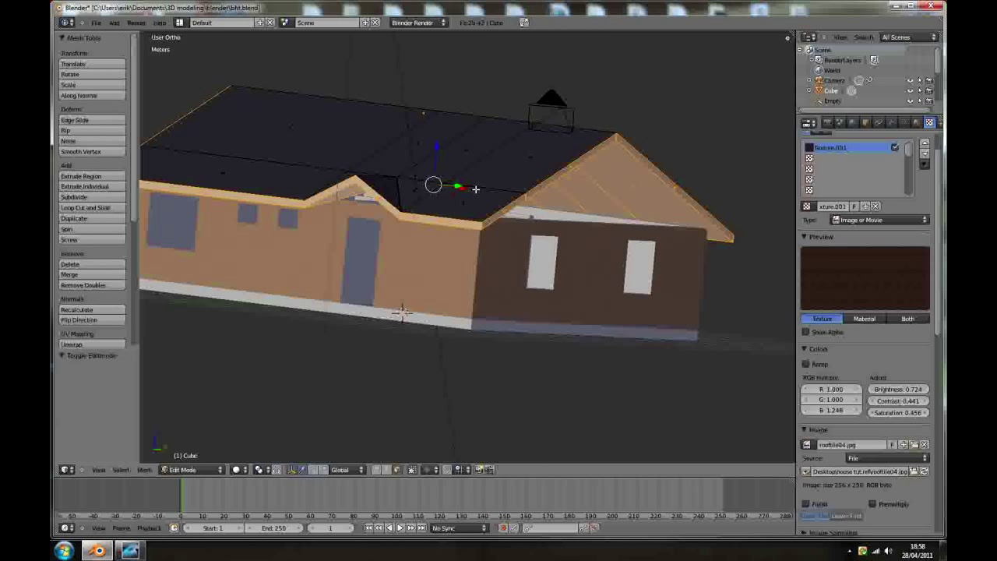
pyautogui.click(917, 123)
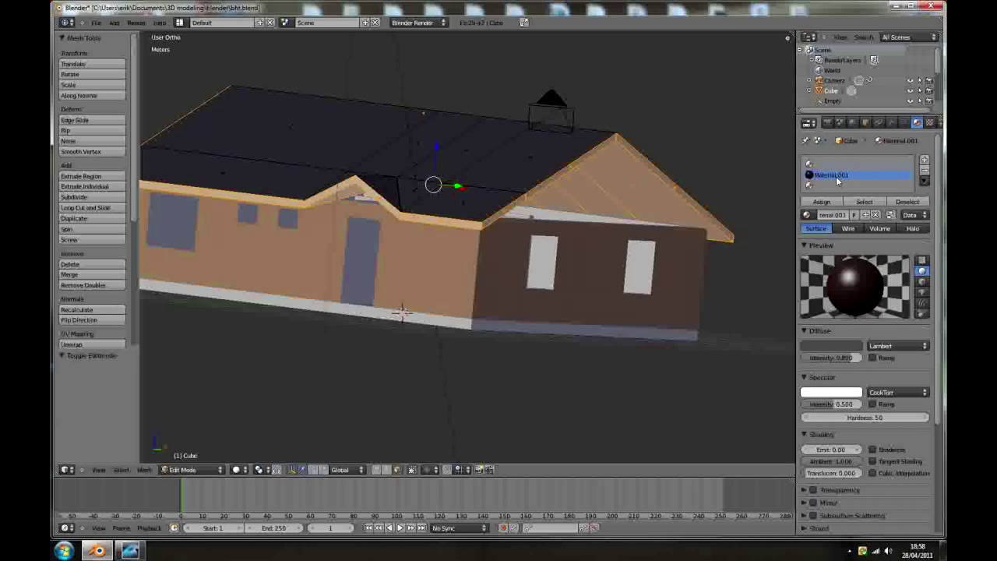
pyautogui.click(822, 185)
pyautogui.click(843, 214)
# - Give Material.002 a dark brown diffuse colour and render to check the trim
pyautogui.click(830, 348)
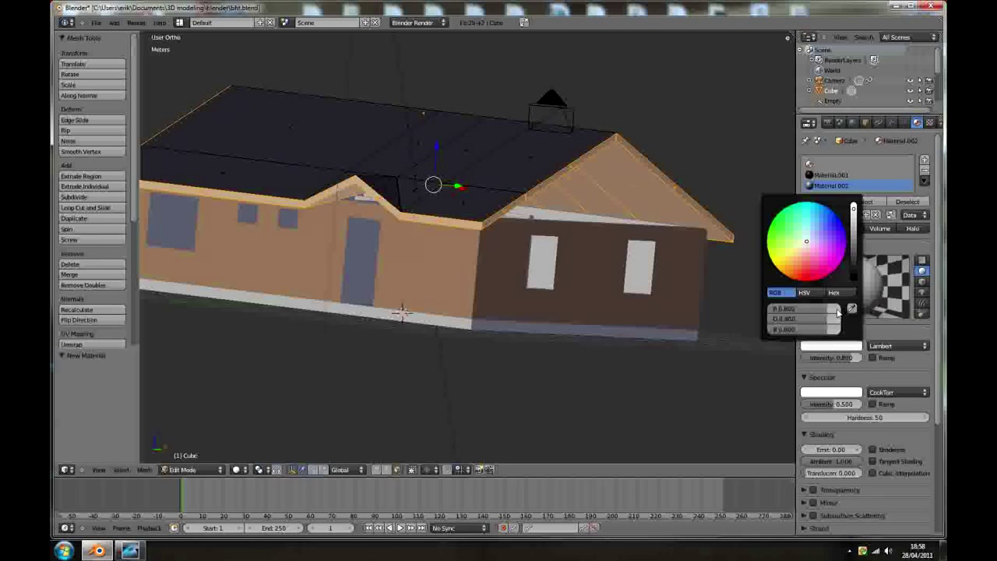
pyautogui.click(798, 269)
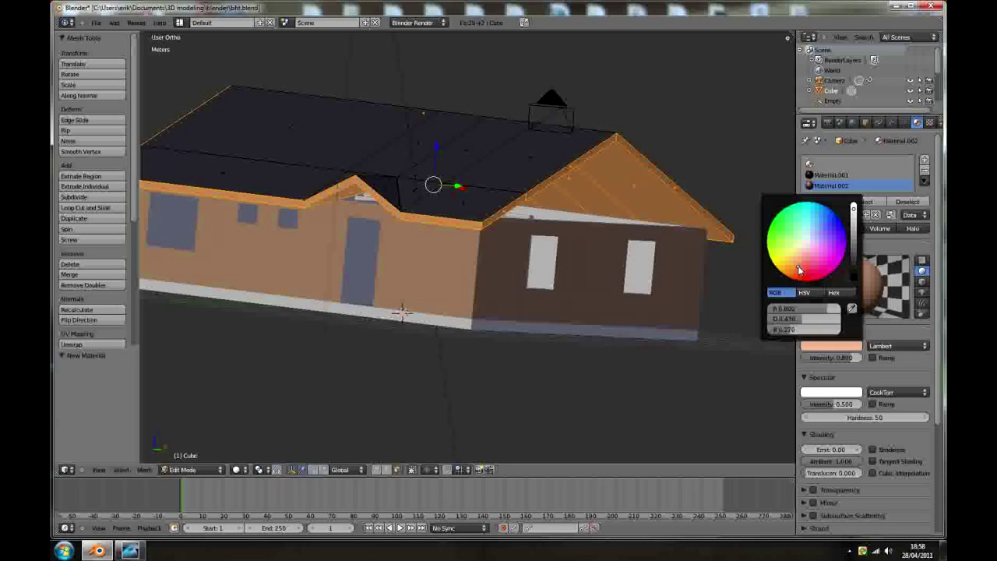
pyautogui.click(802, 274)
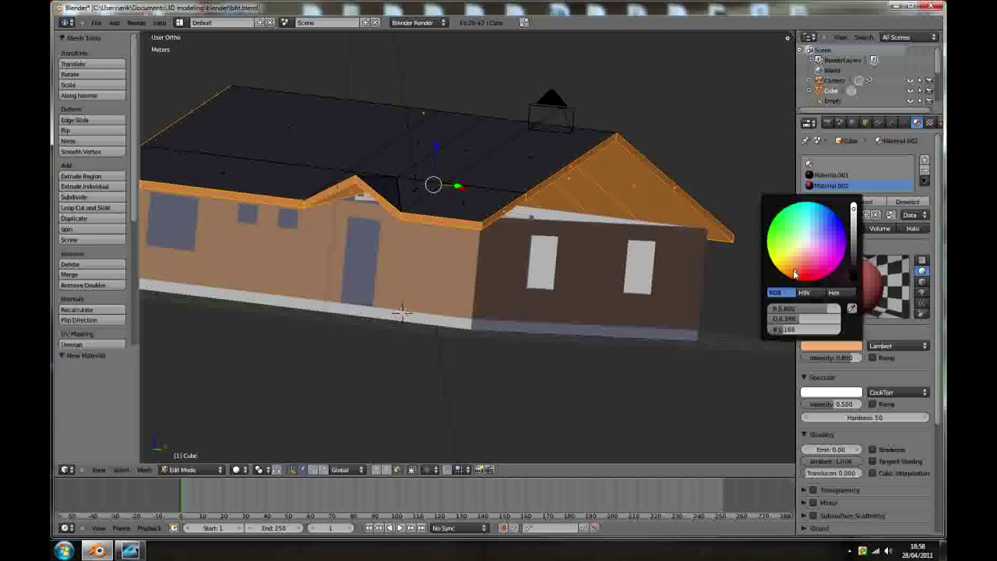
pyautogui.moveTo(853, 225); pyautogui.dragTo(853, 254)
pyautogui.moveTo(796, 270); pyautogui.dragTo(799, 274)
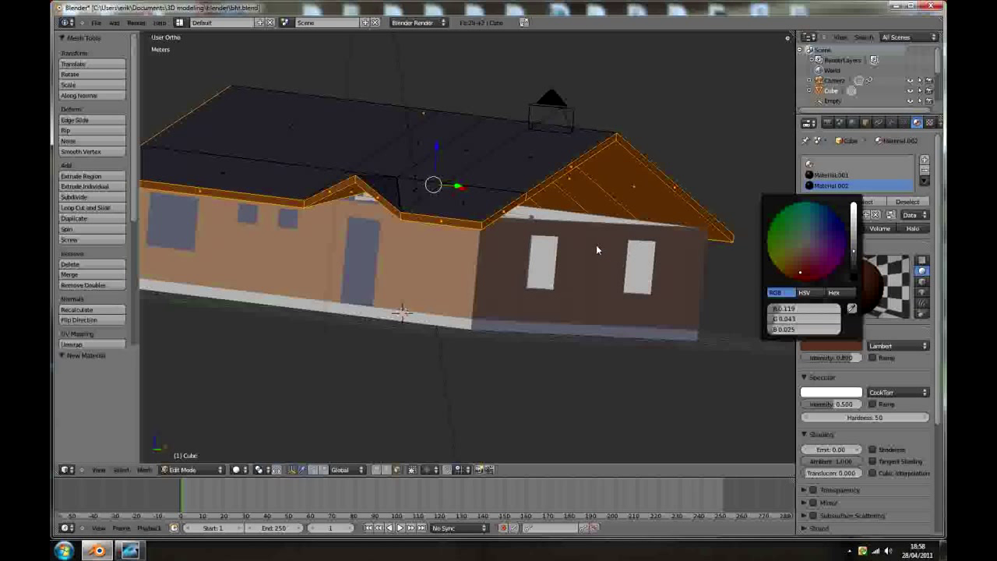
pyautogui.click(728, 285)
pyautogui.press('F12')
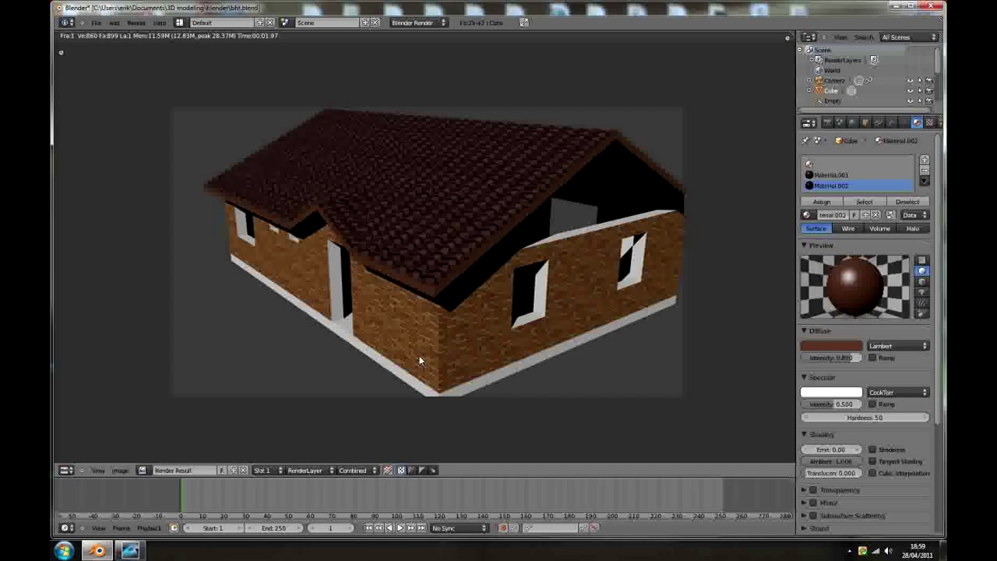
# - Leave the render, select the walls Plane and enter Edit Mode with everything deselected
pyautogui.press('Escape')
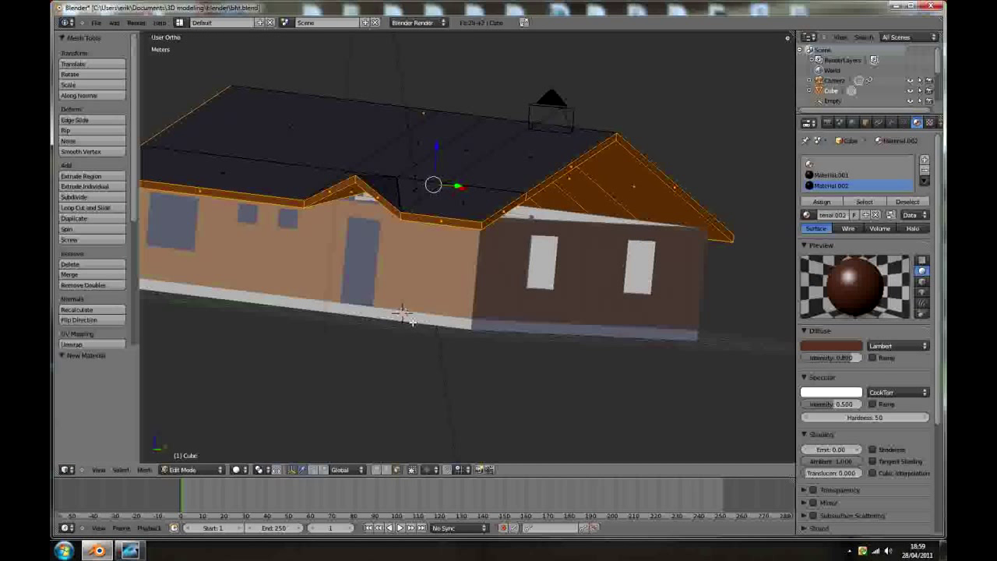
pyautogui.press('Tab')
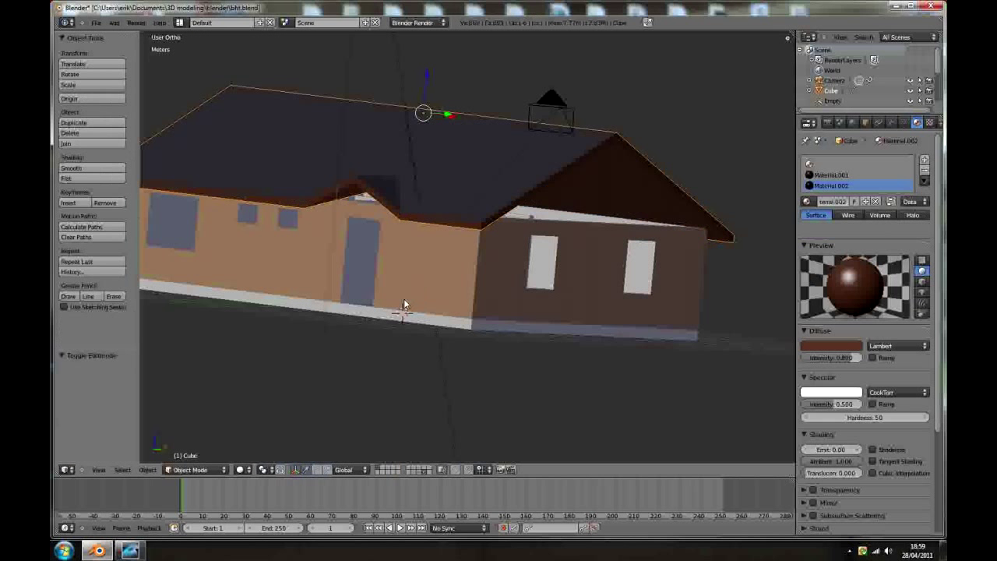
pyautogui.rightClick(405, 302)
pyautogui.moveTo(405, 302); pyautogui.dragTo(358, 344, button='middle')
pyautogui.scroll(2, 357, 347)
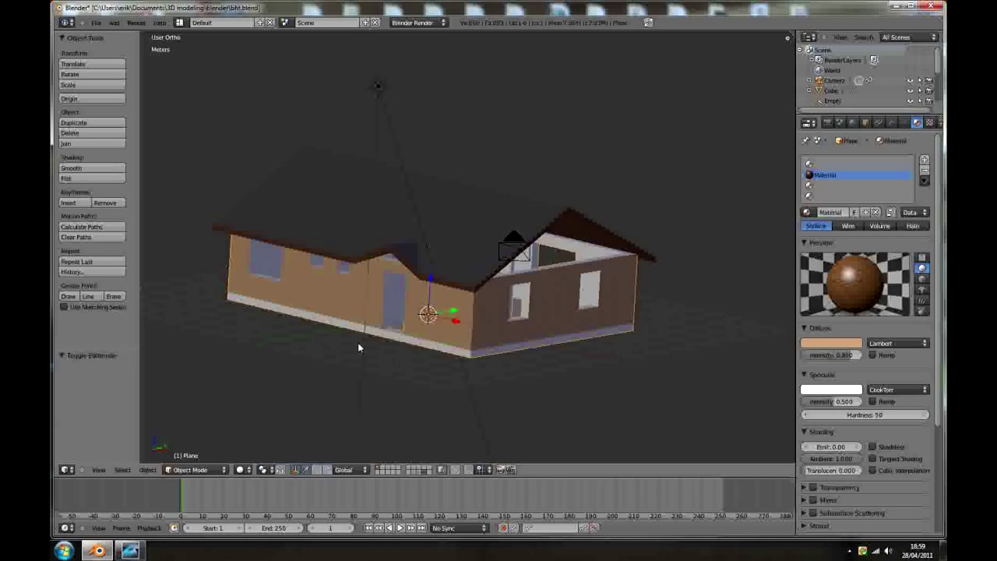
pyautogui.press('Tab')
pyautogui.press('a')
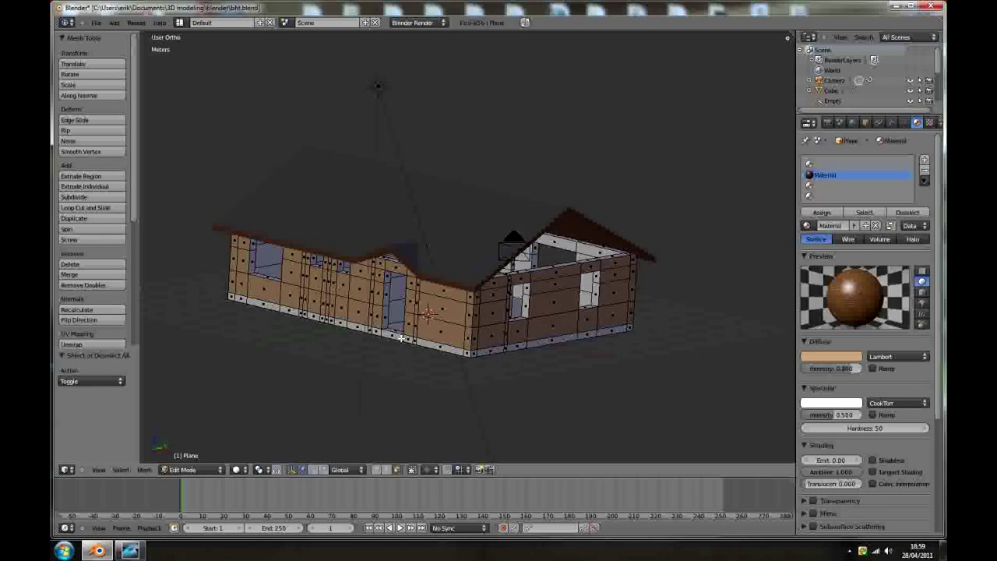
pyautogui.scroll(3, 412, 343)
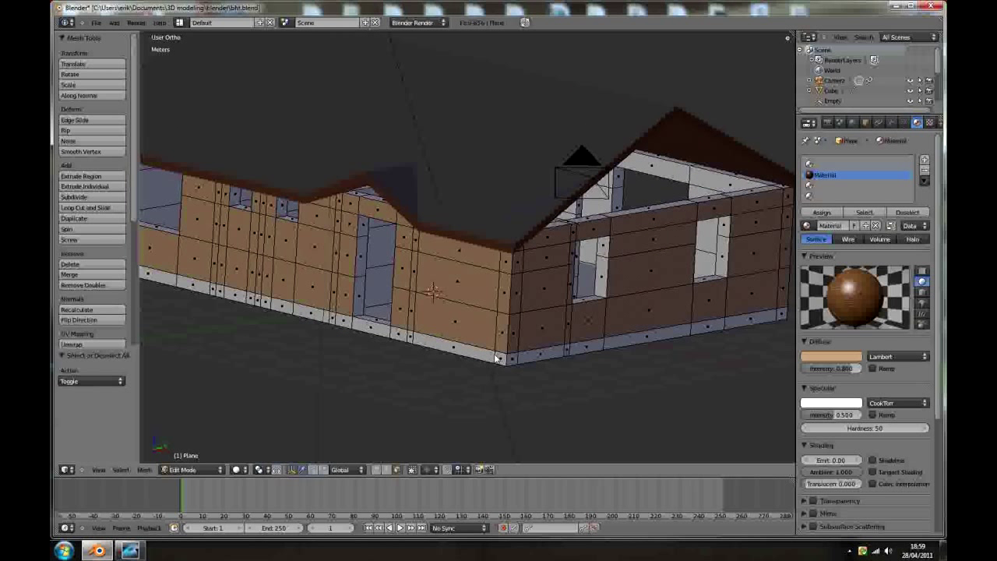
# - Try selecting the bottom corner vertex, edges and face bands along the wall base
pyautogui.rightClick(499, 358)
pyautogui.rightClick(503, 358)
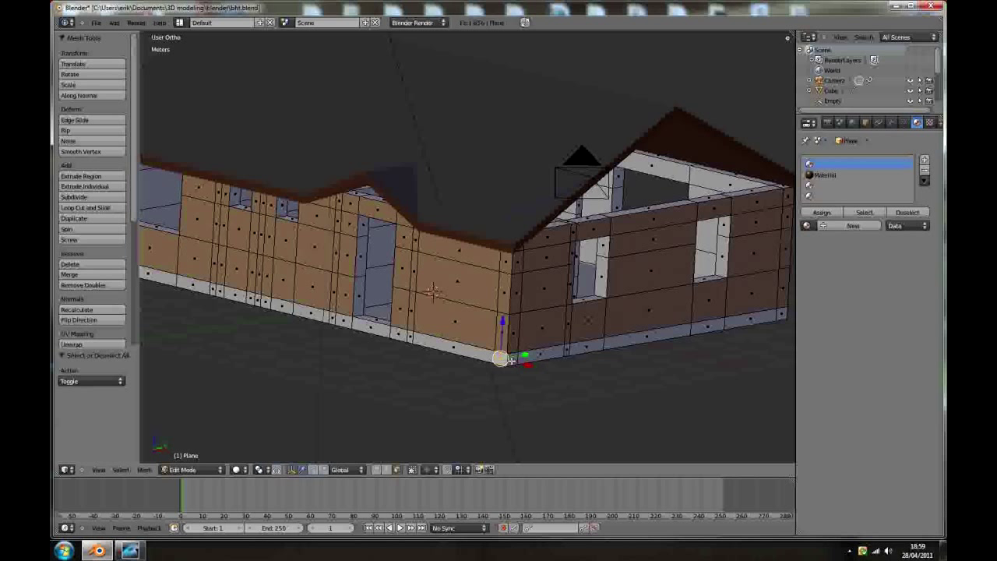
pyautogui.rightClick(485, 355)
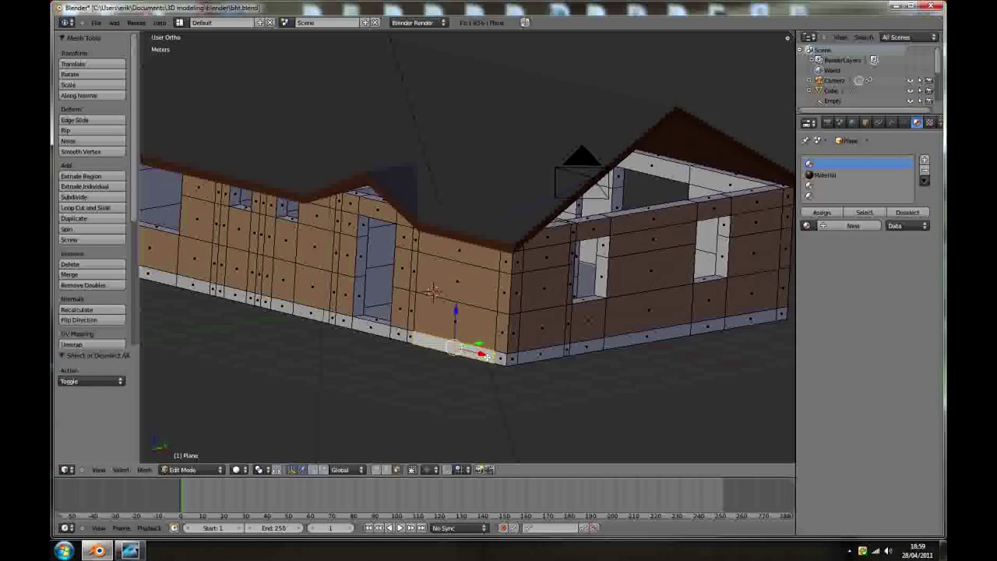
pyautogui.keyDown('ctrl'); pyautogui.keyDown('alt'); pyautogui.rightClick(488, 359); pyautogui.keyUp('alt'); pyautogui.keyUp('ctrl')
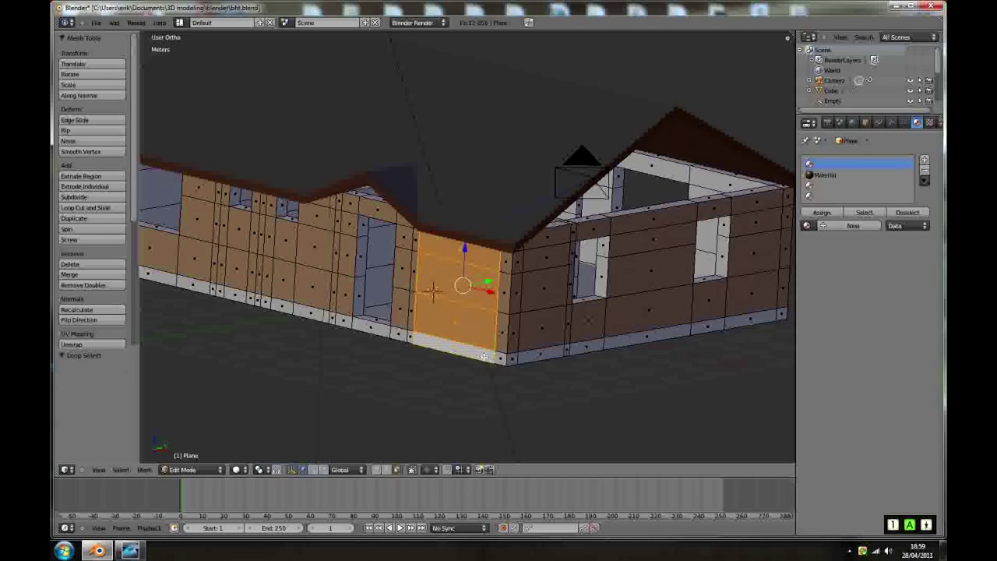
pyautogui.keyDown('ctrl'); pyautogui.keyDown('alt'); pyautogui.rightClick(501, 359); pyautogui.keyUp('alt'); pyautogui.keyUp('ctrl')
pyautogui.keyDown('ctrl'); pyautogui.keyDown('alt'); pyautogui.rightClick(489, 358); pyautogui.keyUp('alt'); pyautogui.keyUp('ctrl')
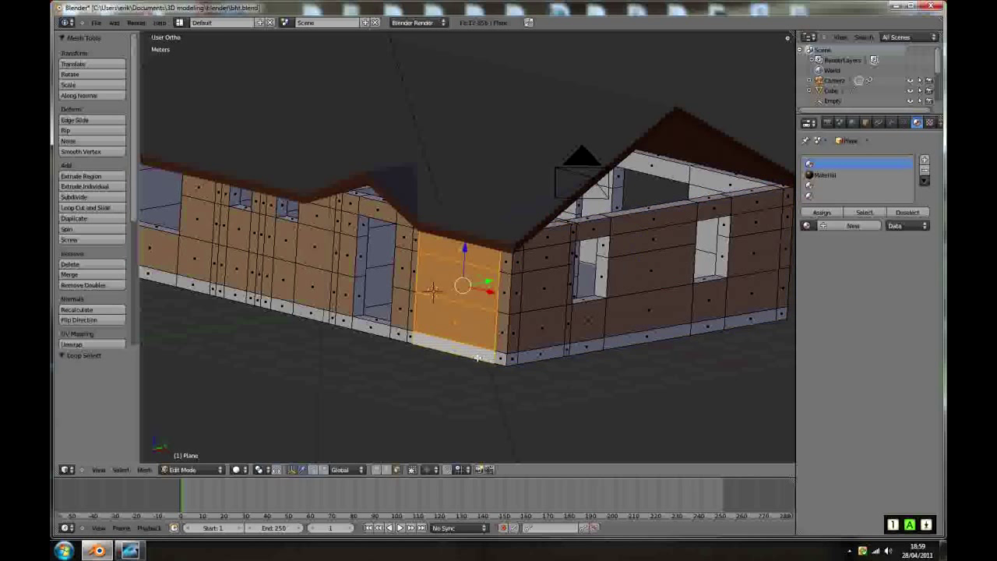
pyautogui.rightClick(395, 335)
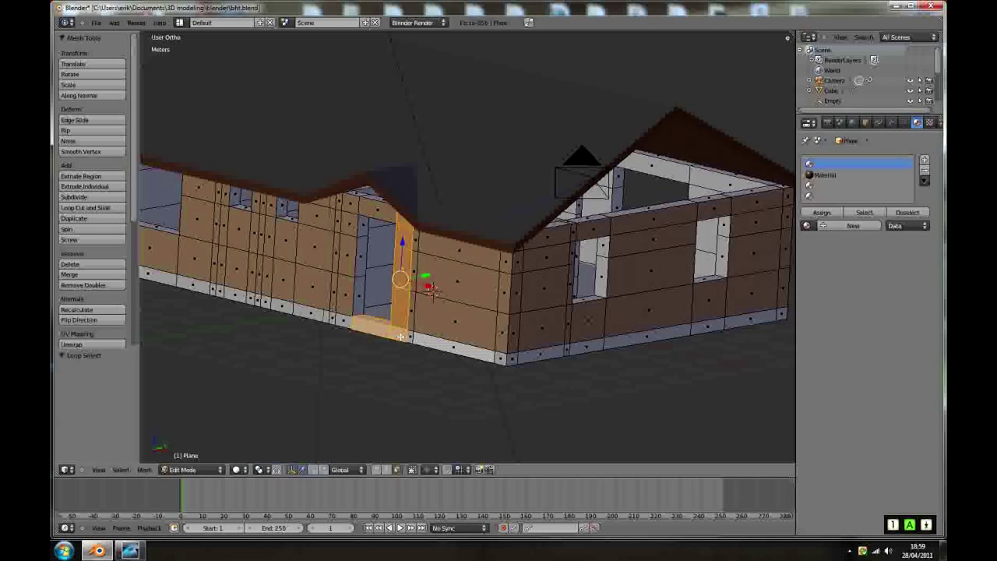
pyautogui.keyDown('ctrl'); pyautogui.keyDown('alt'); pyautogui.rightClick(401, 335); pyautogui.keyUp('alt'); pyautogui.keyUp('ctrl')
pyautogui.keyDown('ctrl'); pyautogui.keyDown('alt'); pyautogui.keyDown('shift'); pyautogui.rightClick(325, 319); pyautogui.keyUp('shift'); pyautogui.keyUp('alt'); pyautogui.keyUp('ctrl')
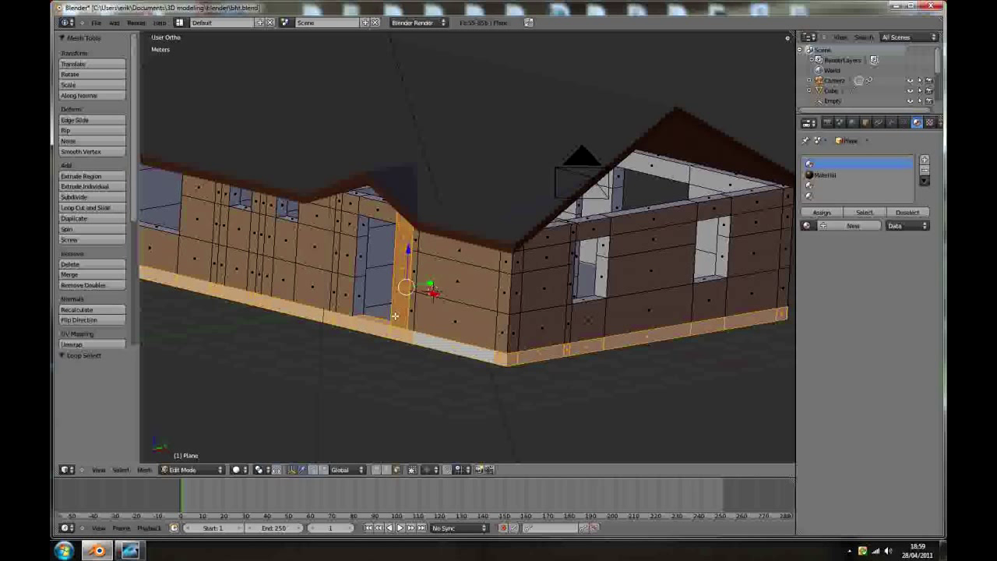
# - Clear the selection and loop-select the faces running along the base strip
pyautogui.press('a')
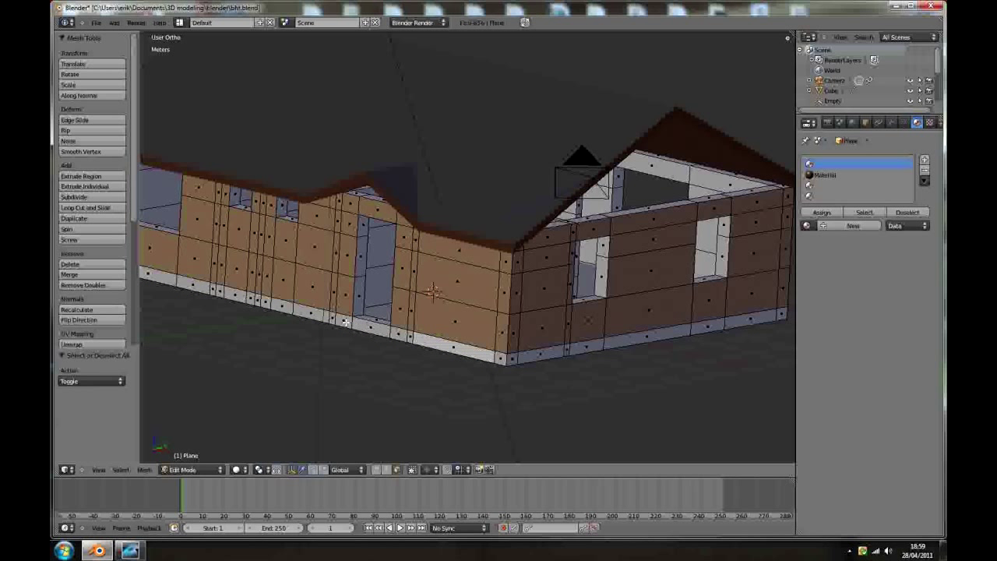
pyautogui.keyDown('alt'); pyautogui.rightClick(352, 325); pyautogui.keyUp('alt')
pyautogui.press('a')
pyautogui.keyDown('alt'); pyautogui.rightClick(332, 320); pyautogui.keyUp('alt')
pyautogui.scroll(-5, 410, 362)
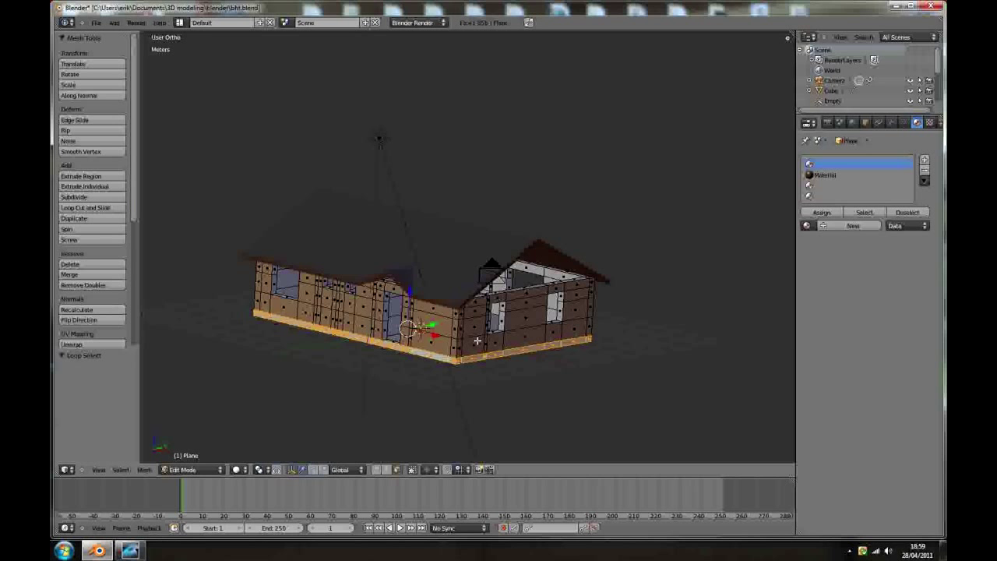
pyautogui.moveTo(475, 344); pyautogui.dragTo(464, 346, button='middle')
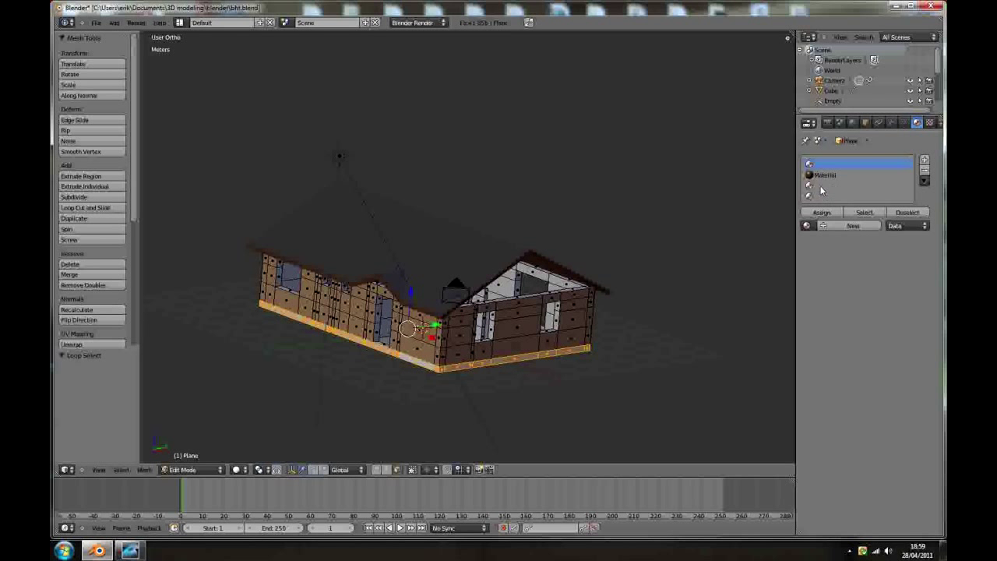
pyautogui.scroll(2, 630, 304)
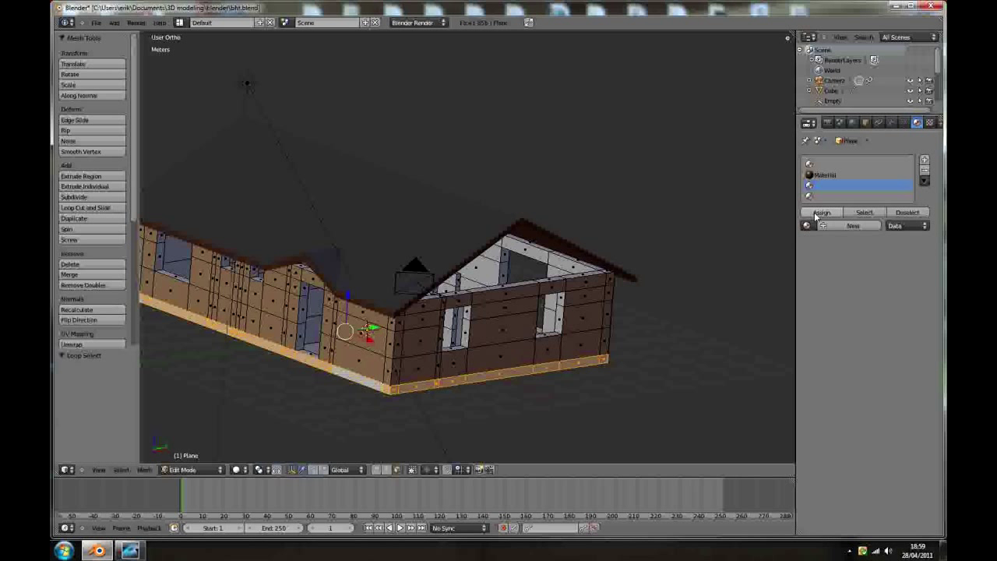
# - Assign the base strip the dark brown Material.002 and return to Object Mode
pyautogui.click(819, 213)
pyautogui.click(807, 226)
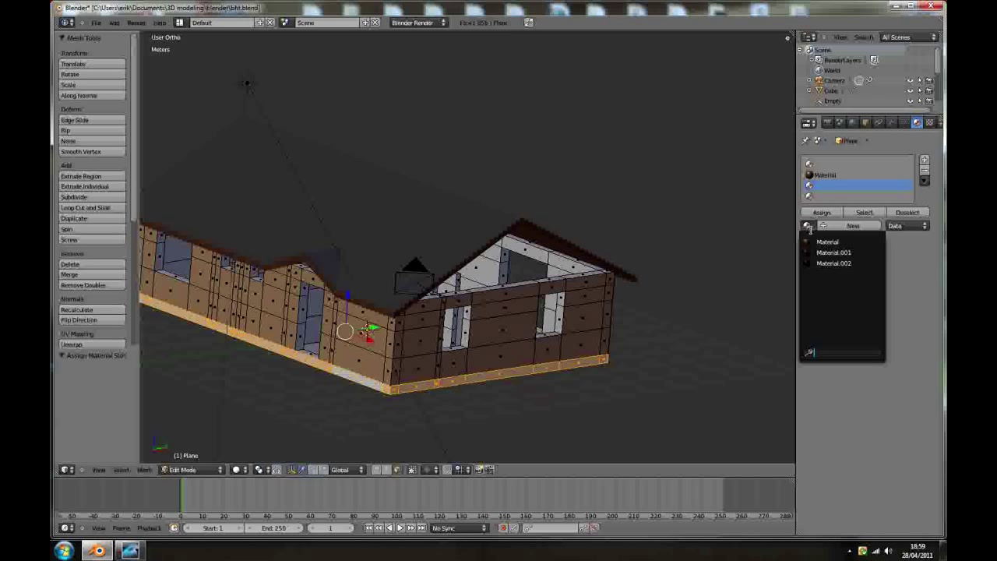
pyautogui.click(828, 264)
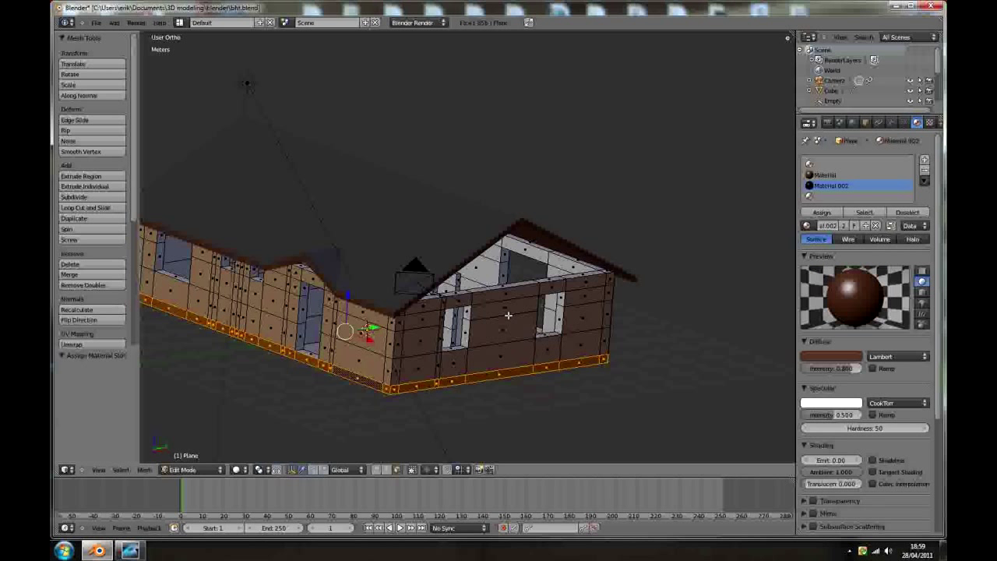
pyautogui.press('Tab')
pyautogui.moveTo(469, 331); pyautogui.dragTo(452, 320, button='middle')
pyautogui.scroll(2, 440, 286)
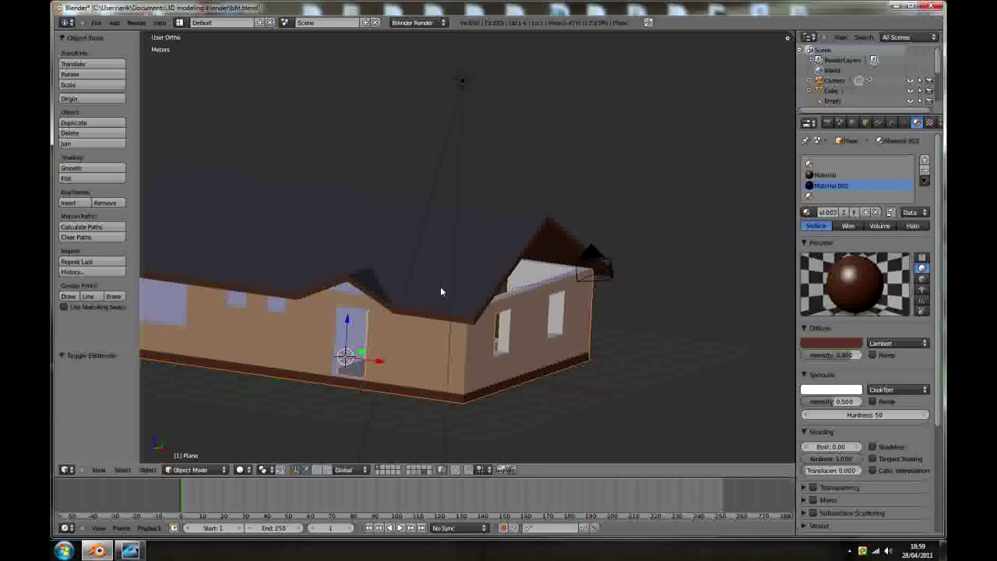
# - Render the house to check it, then select the roof and enter Edit Mode
pyautogui.press('F12')
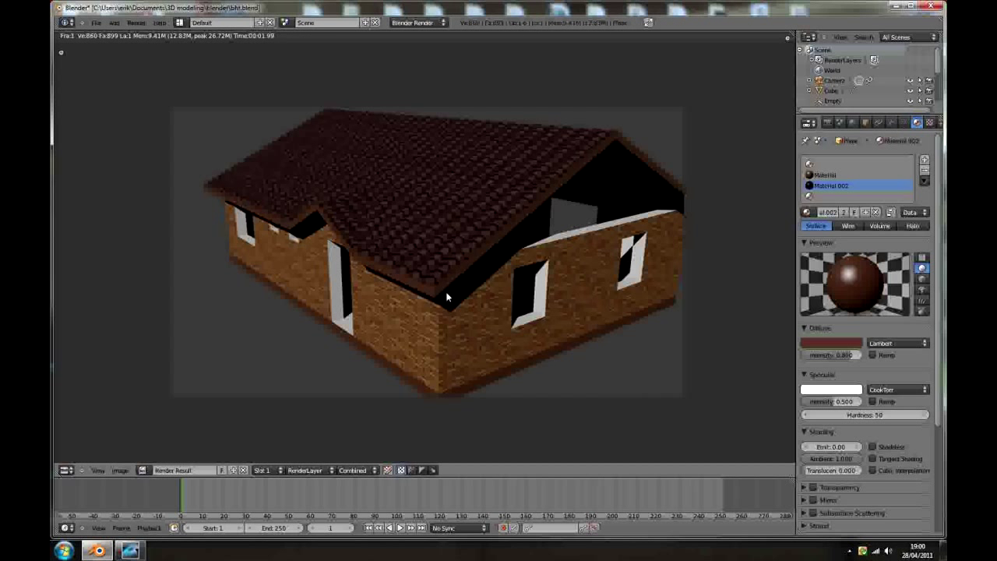
pyautogui.press('Escape')
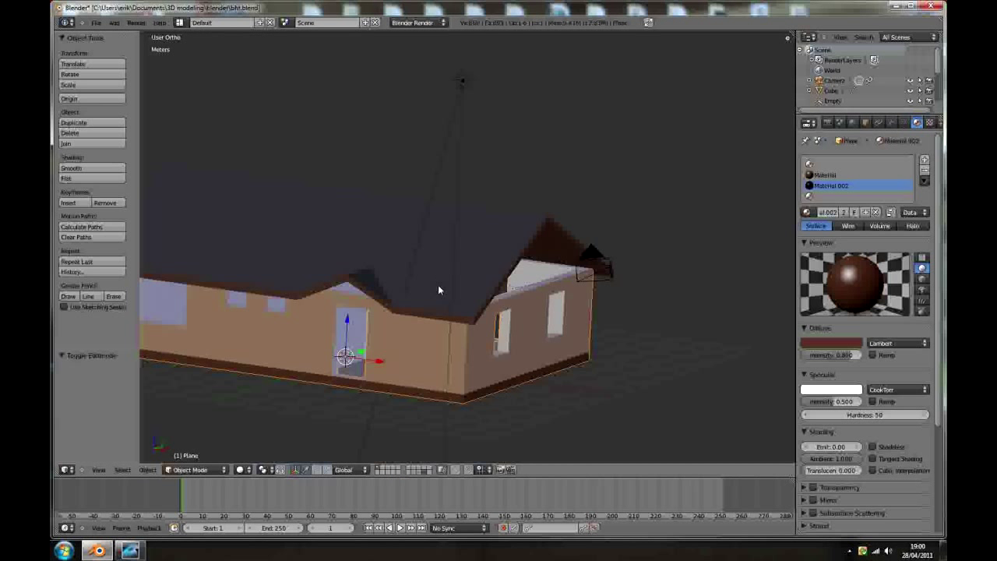
pyautogui.scroll(3, 436, 288)
pyautogui.rightClick(423, 270)
pyautogui.scroll(-4, 421, 265)
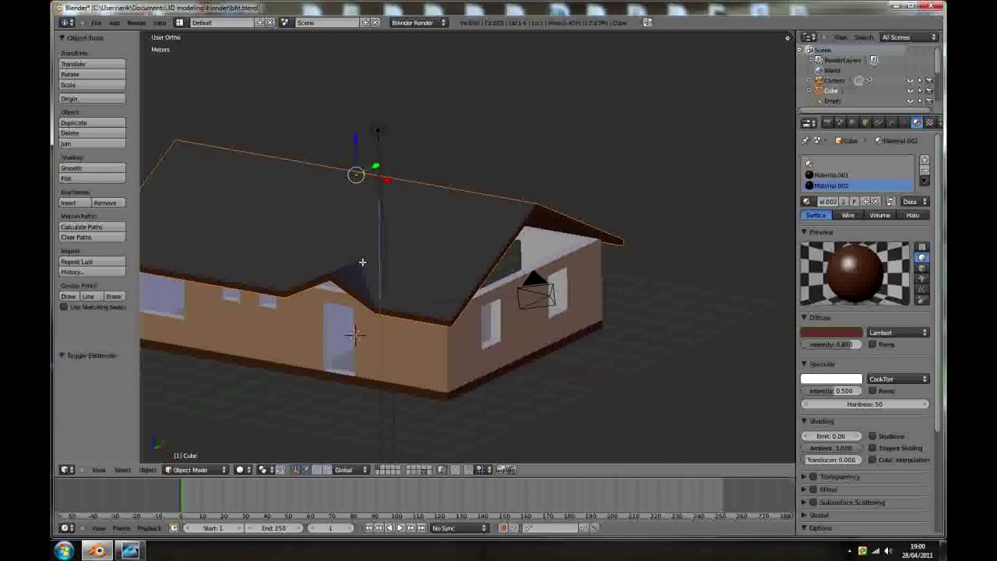
pyautogui.press('Tab')
# - Select the roof's Material.001 faces, then deselect them through the Material.002 slot
pyautogui.click(832, 175)
pyautogui.click(864, 202)
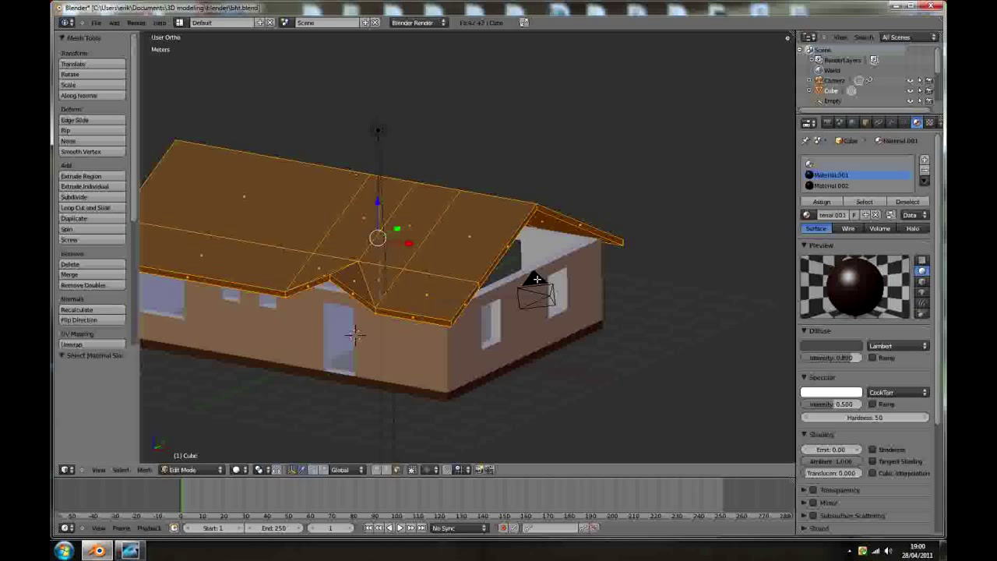
pyautogui.click(857, 186)
pyautogui.click(910, 202)
pyautogui.scroll(-2, 476, 255)
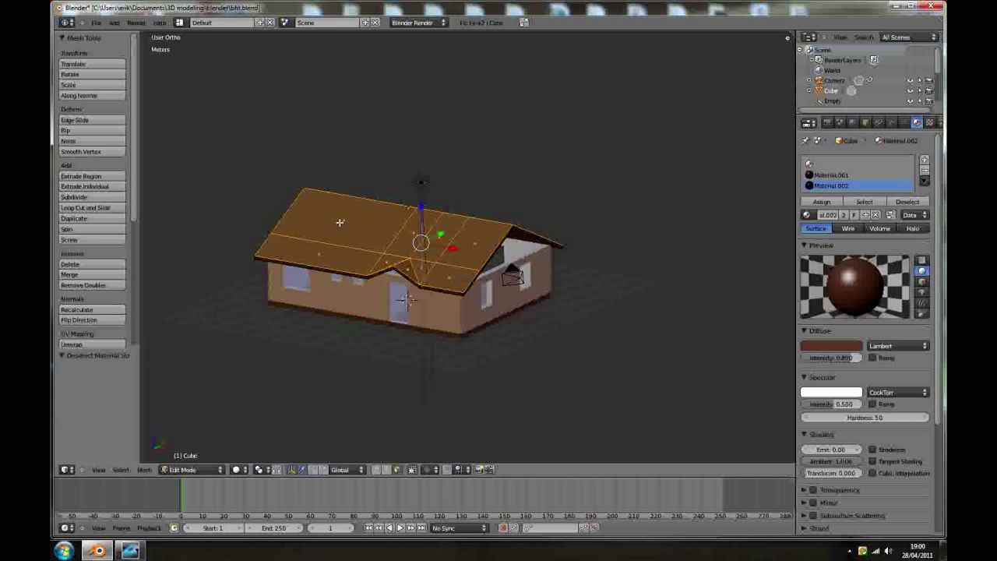
pyautogui.scroll(3, 340, 223)
pyautogui.moveTo(450, 288); pyautogui.dragTo(405, 245, button='middle')
# - In the Right Ortho view, extrude the selected roof trim straight up along Z
pyautogui.press('KP_3')
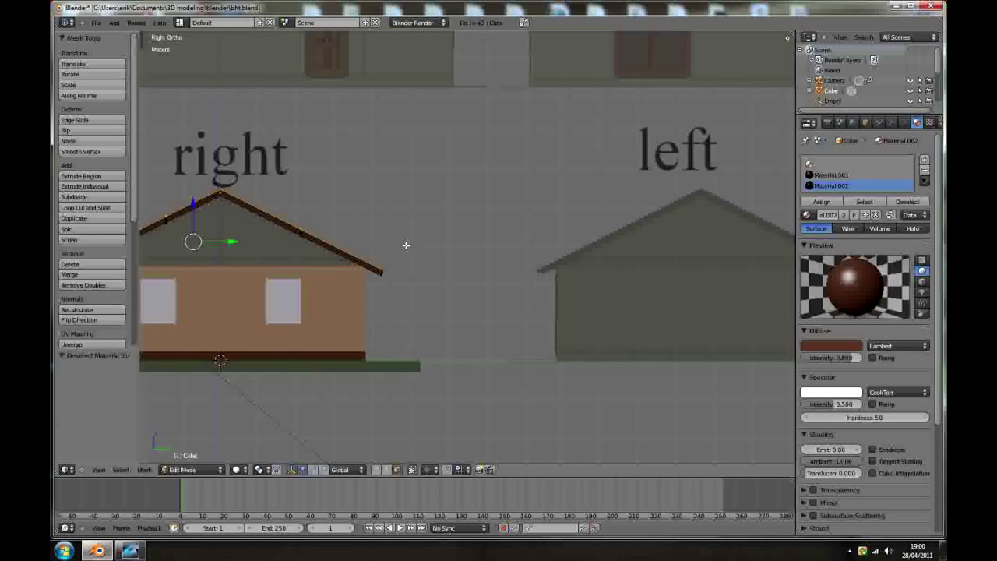
pyautogui.scroll(-3, 420, 249)
pyautogui.scroll(4, 204, 235)
pyautogui.scroll(2, 204, 235)
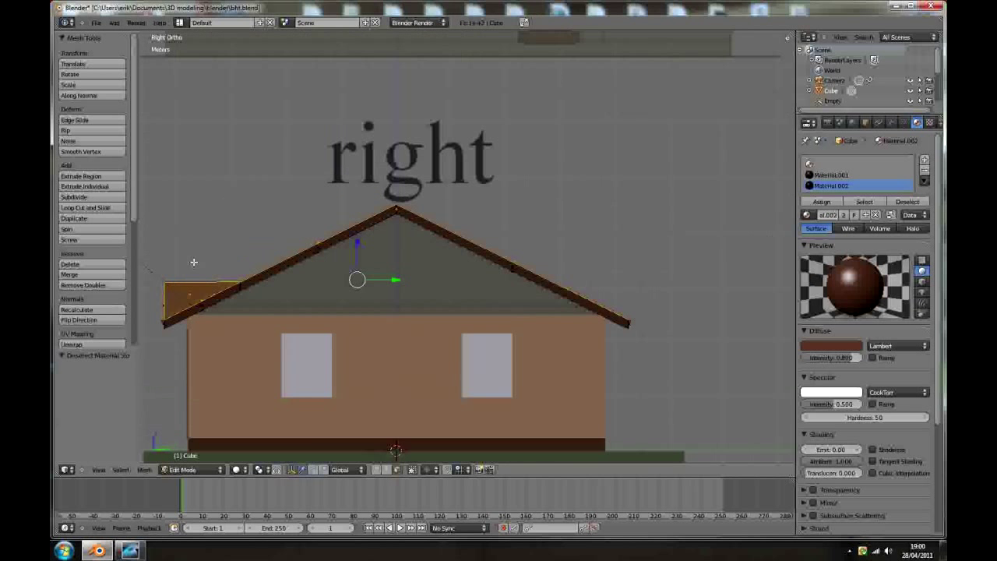
pyautogui.press('g')
pyautogui.press('z')
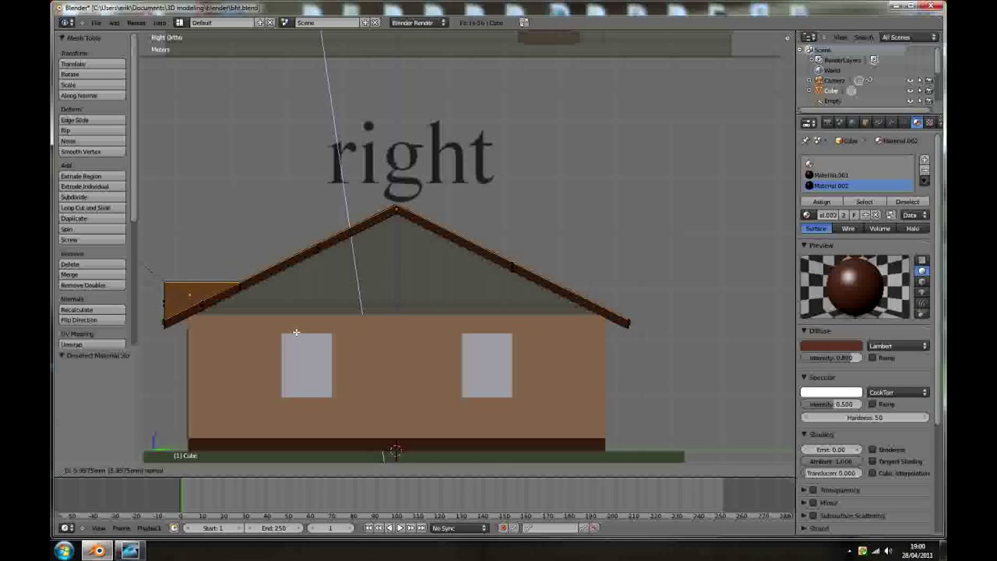
pyautogui.click(308, 322)
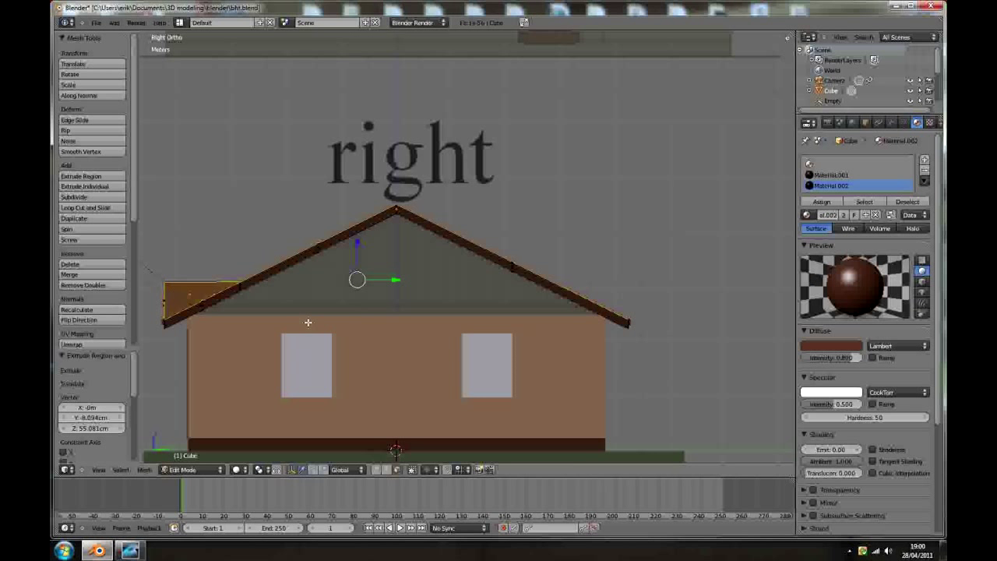
# - Scale the extruded trim by 1.011 and raise it 2.931cm along Z
pyautogui.press('s')
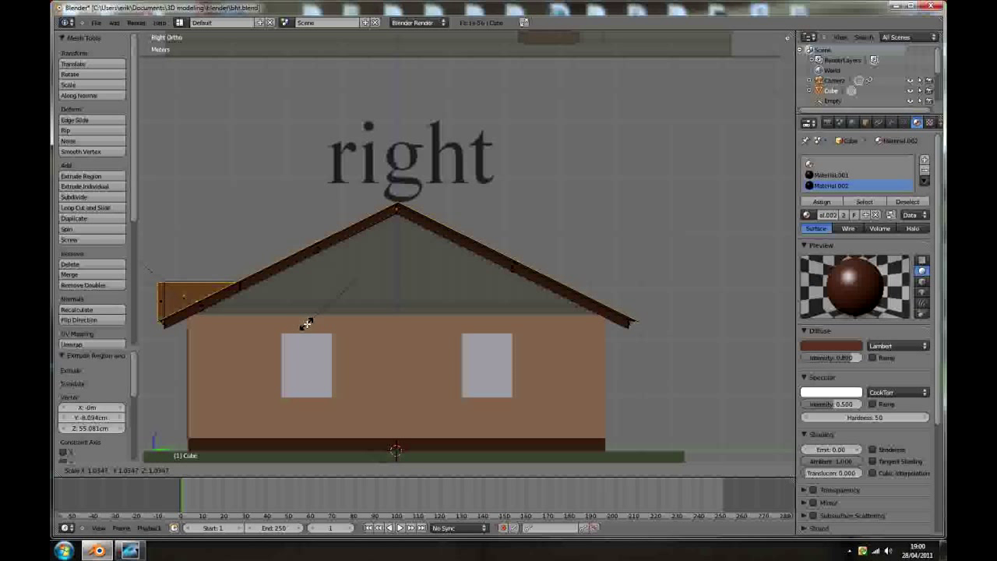
pyautogui.click(308, 322)
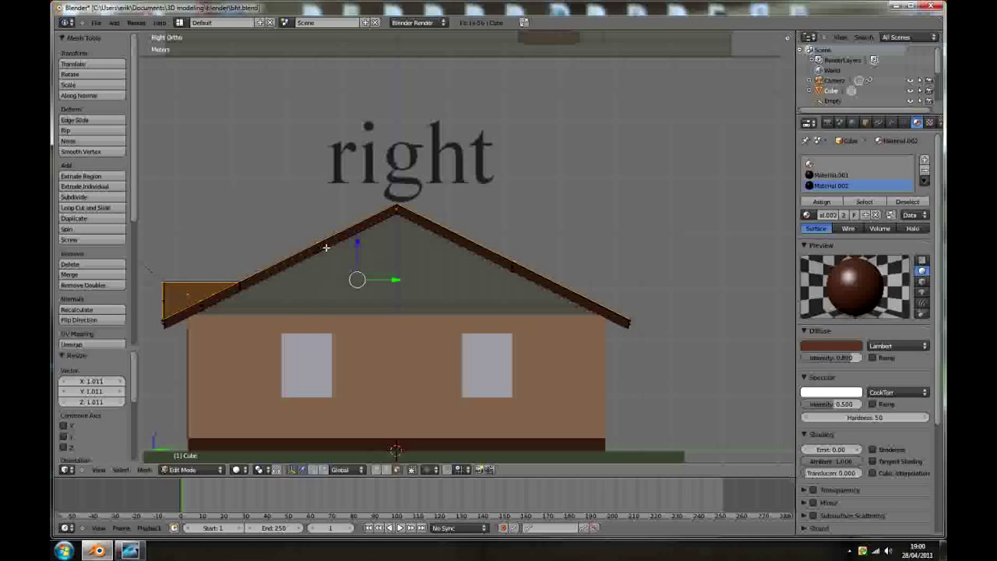
pyautogui.moveTo(356, 243); pyautogui.dragTo(357, 241)
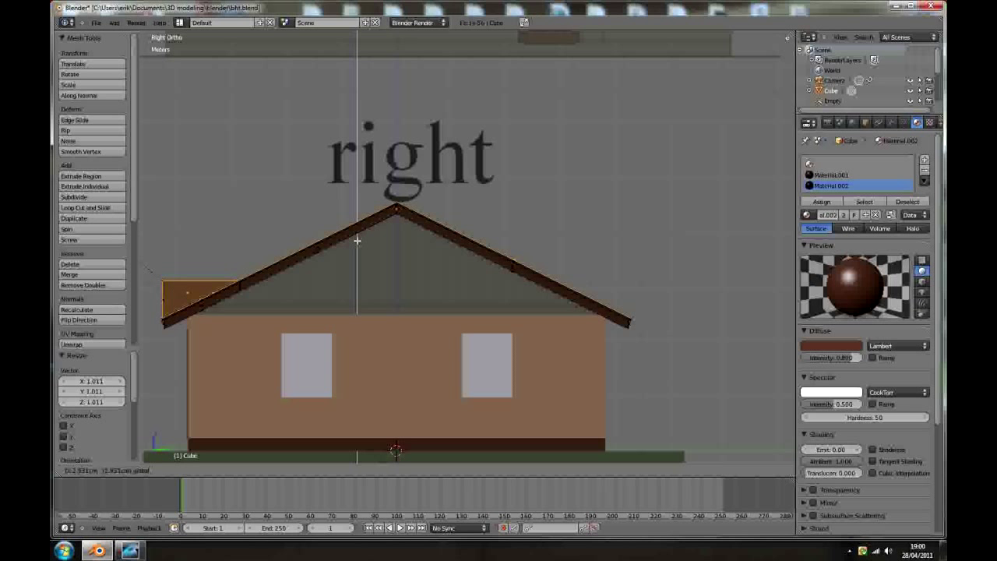
pyautogui.click(357, 241)
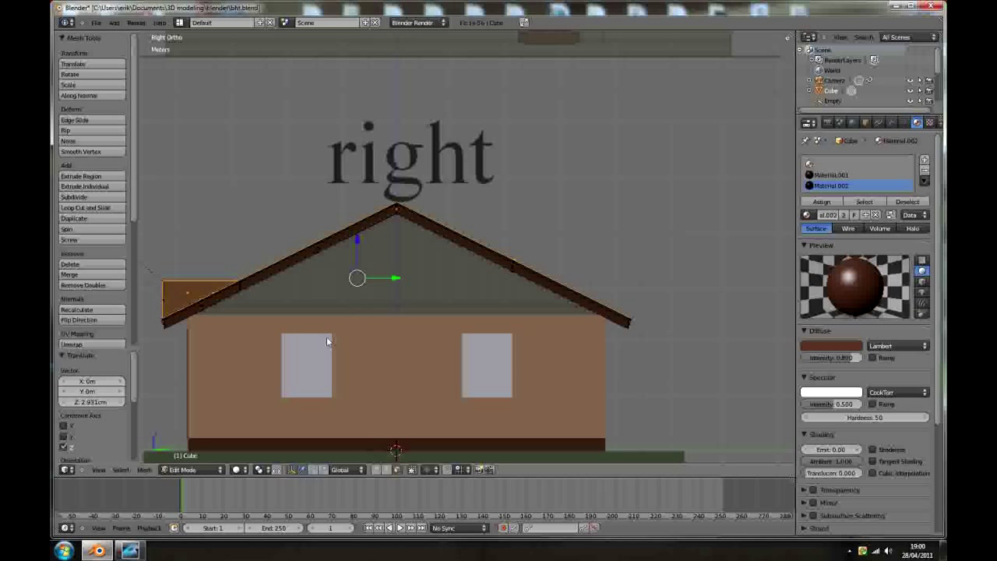
# - Return to Object Mode and render the house from a tilted angle
pyautogui.press('Tab')
pyautogui.moveTo(320, 338); pyautogui.dragTo(219, 342, button='middle')
pyautogui.scroll(4, 234, 346)
pyautogui.moveTo(301, 334); pyautogui.dragTo(316, 332, button='middle')
pyautogui.press('F12')
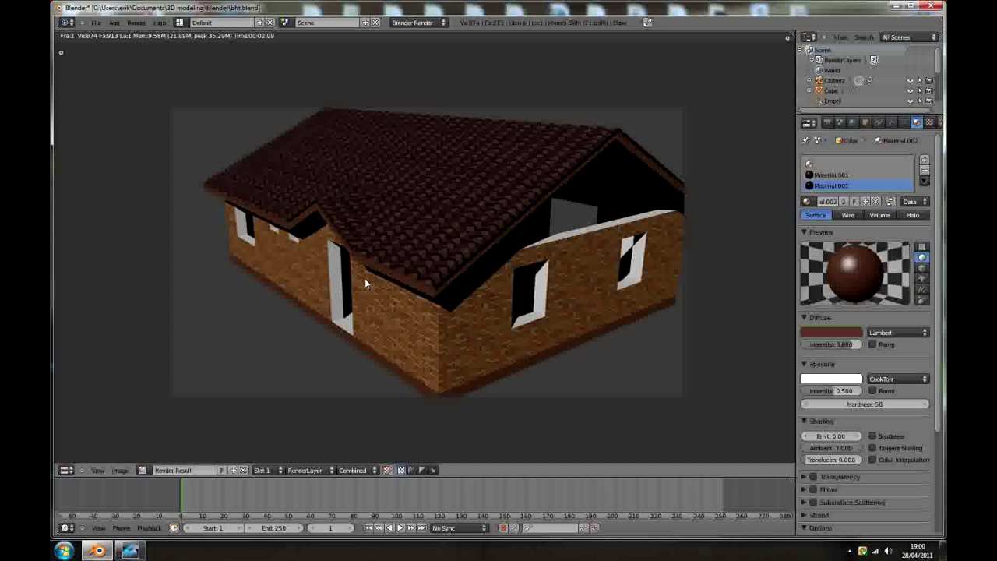
# - Close the render and give the gable piece Plane.001 the dark brown Material.002
pyautogui.press('Escape')
pyautogui.scroll(-5, 365, 278)
pyautogui.moveTo(377, 265); pyautogui.dragTo(428, 284, button='middle')
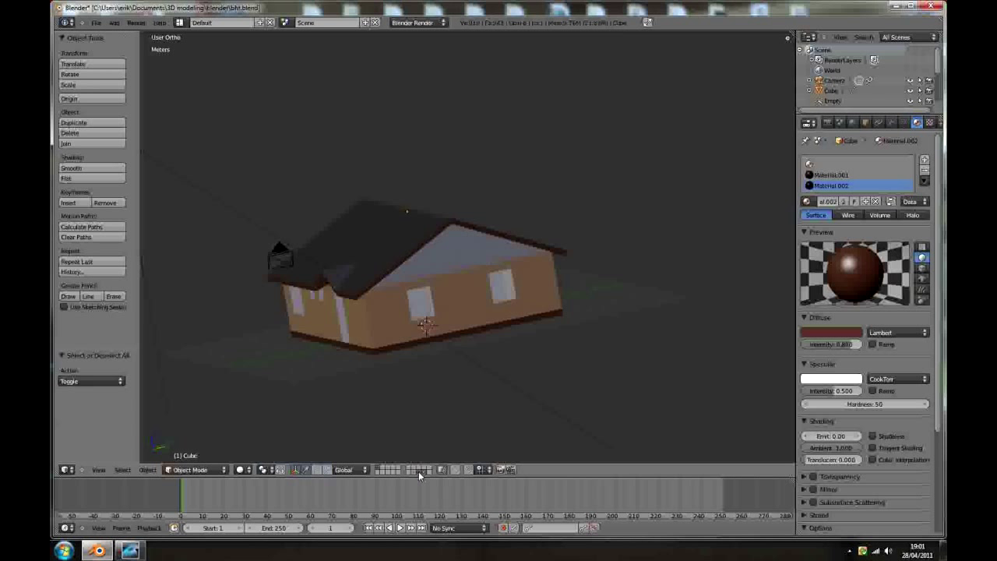
pyautogui.moveTo(344, 276); pyautogui.dragTo(380, 246, button='middle')
pyautogui.scroll(3, 405, 244)
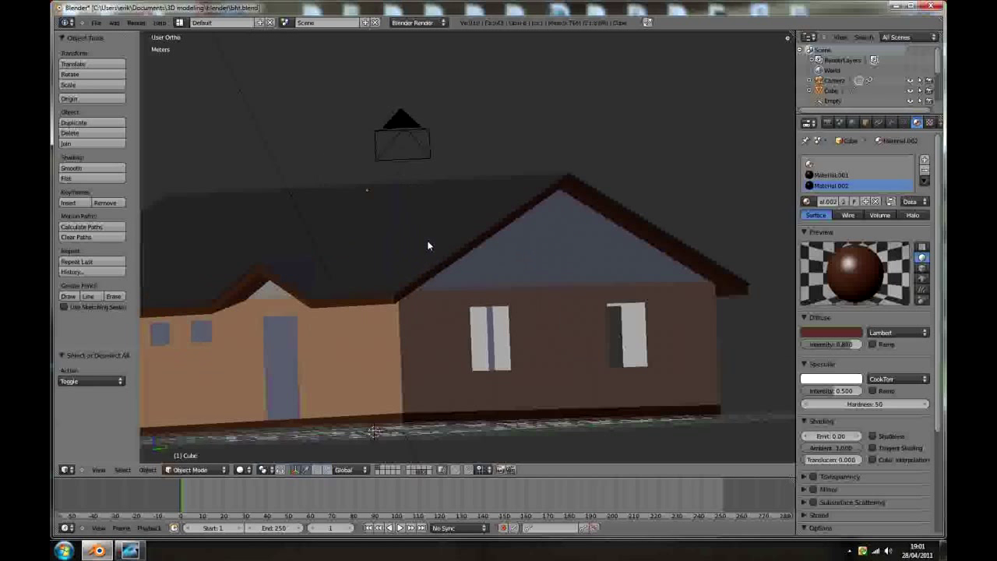
pyautogui.rightClick(517, 267)
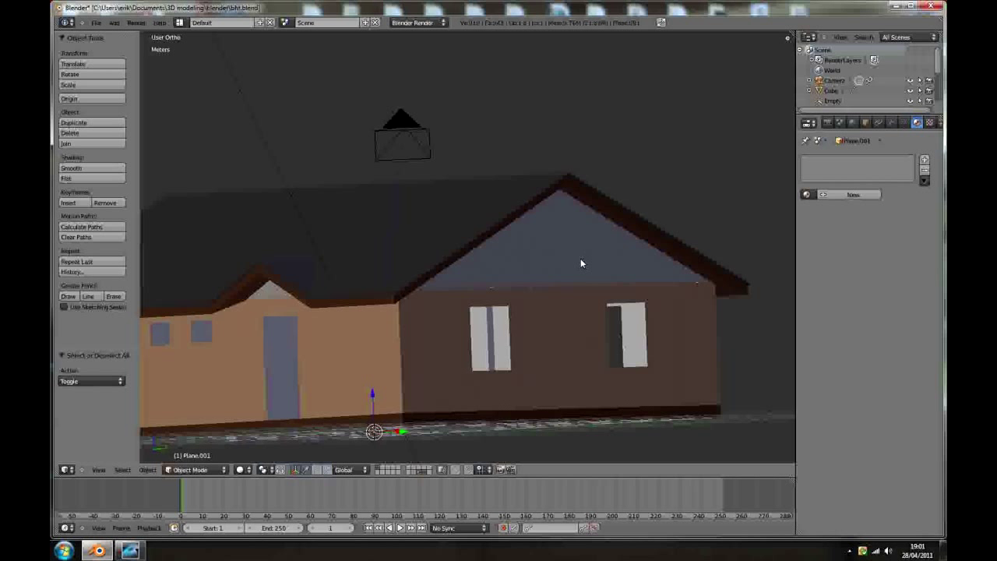
pyautogui.moveTo(540, 255); pyautogui.dragTo(541, 268, button='middle')
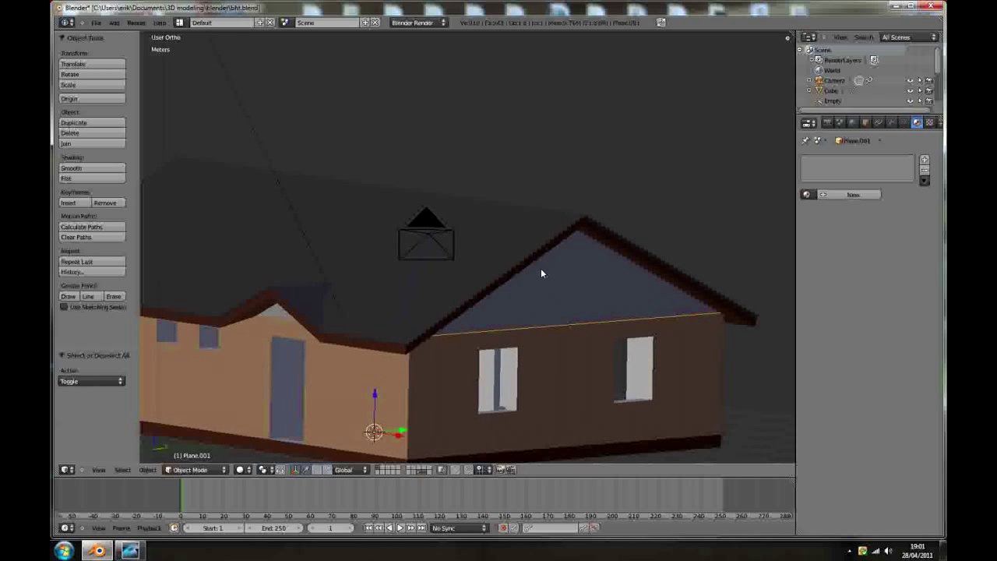
pyautogui.click(807, 194)
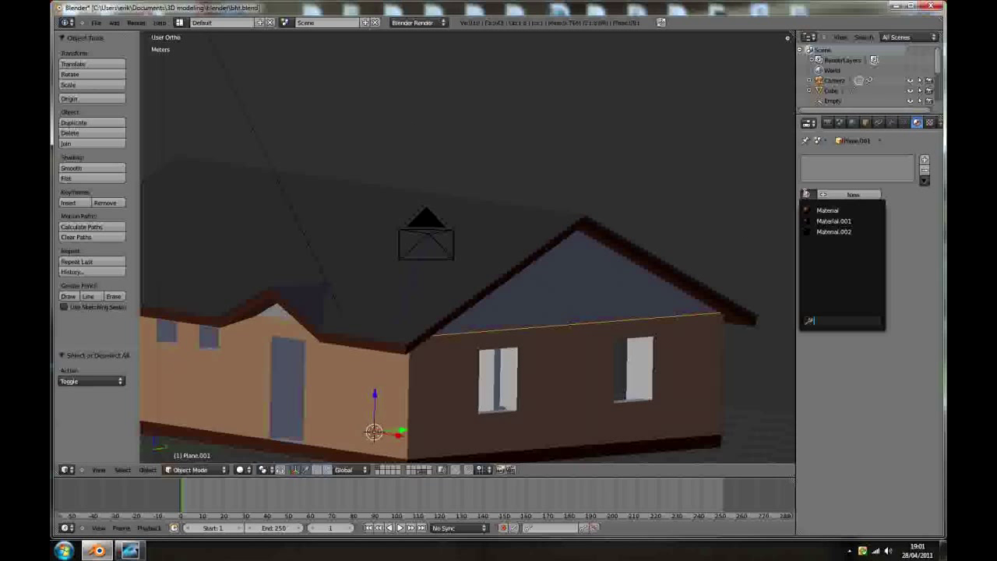
pyautogui.click(818, 230)
# - Give the second gable Plane.002 Material.002 as well and start a new render
pyautogui.rightClick(275, 315)
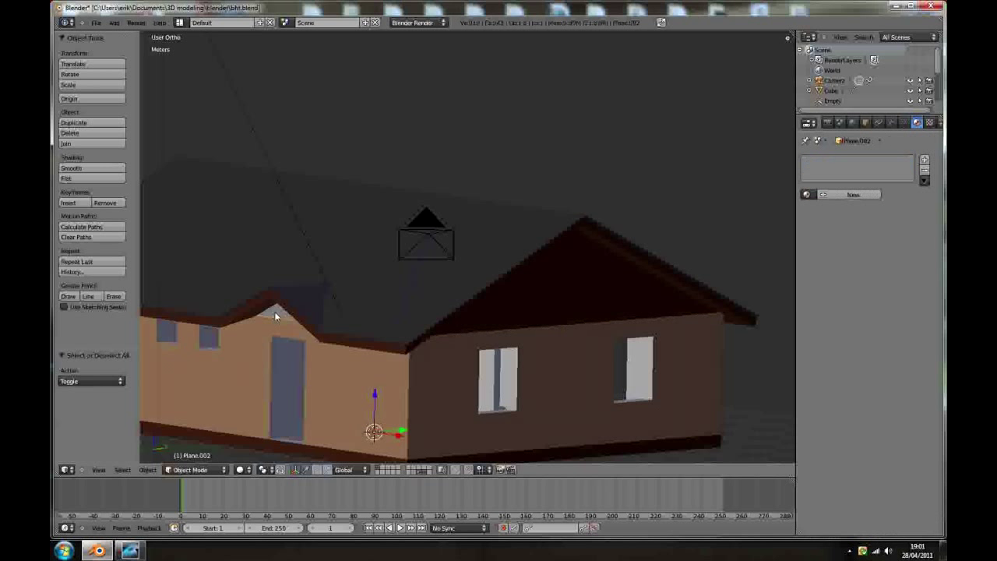
pyautogui.click(806, 195)
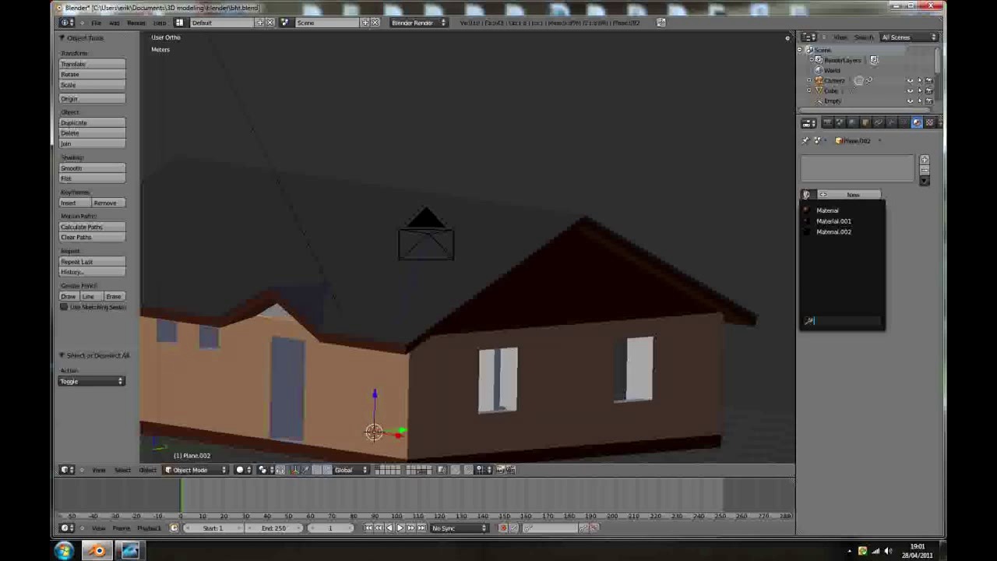
pyautogui.click(818, 232)
pyautogui.moveTo(460, 346); pyautogui.dragTo(452, 346, button='middle')
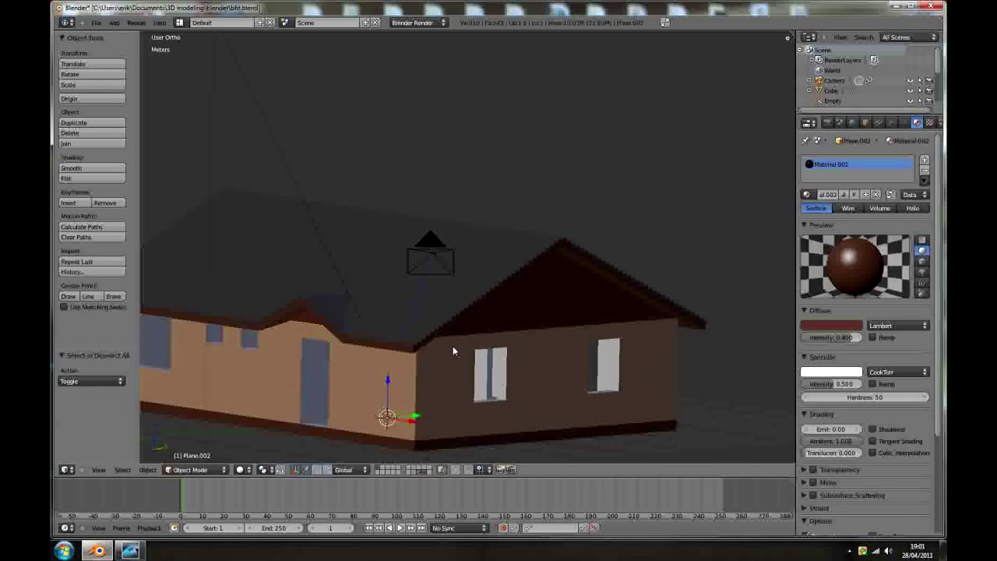
pyautogui.press('F12')
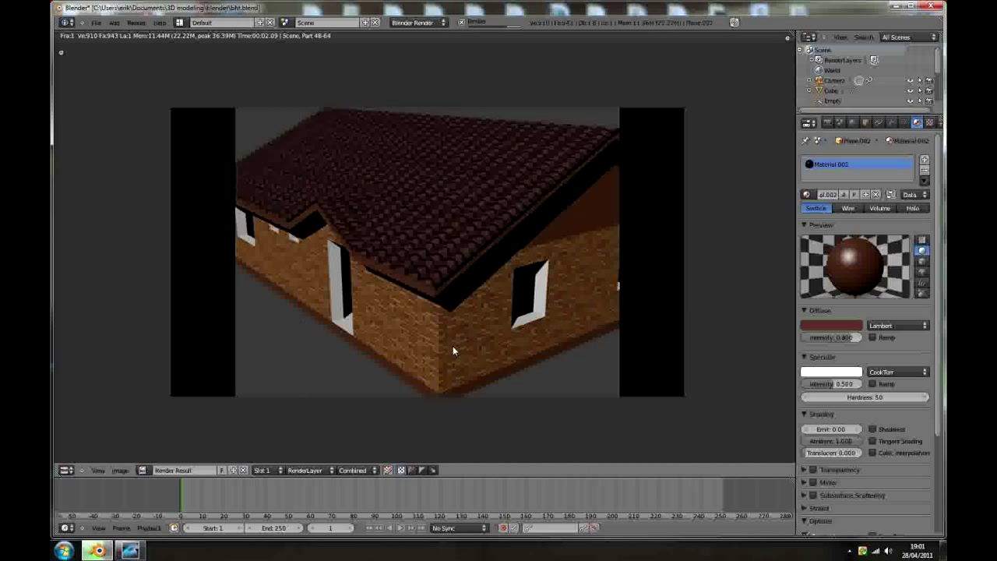